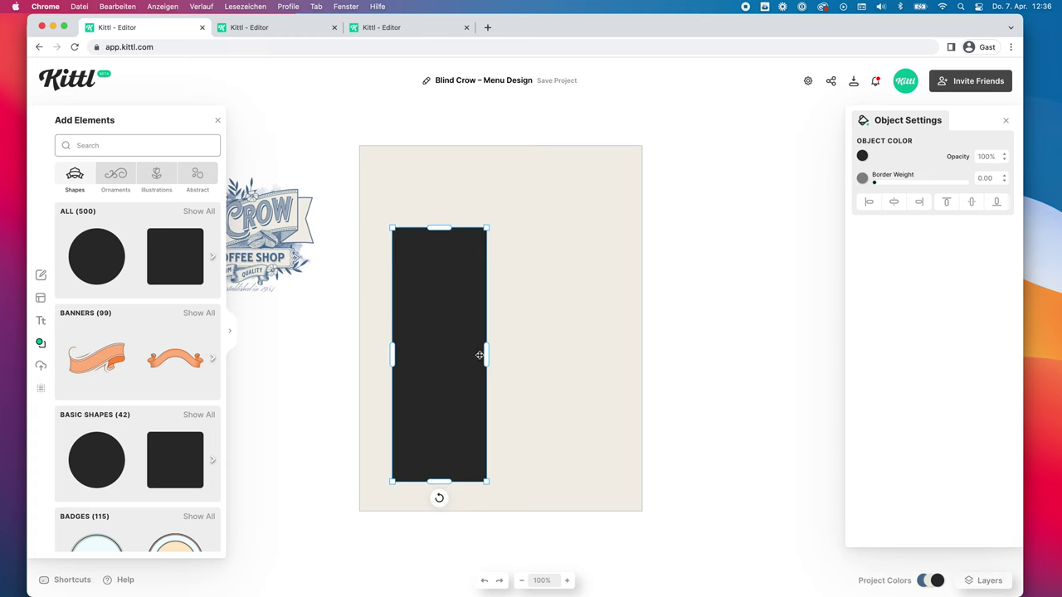
pyautogui.moveTo(481, 353); pyautogui.dragTo(586, 348)
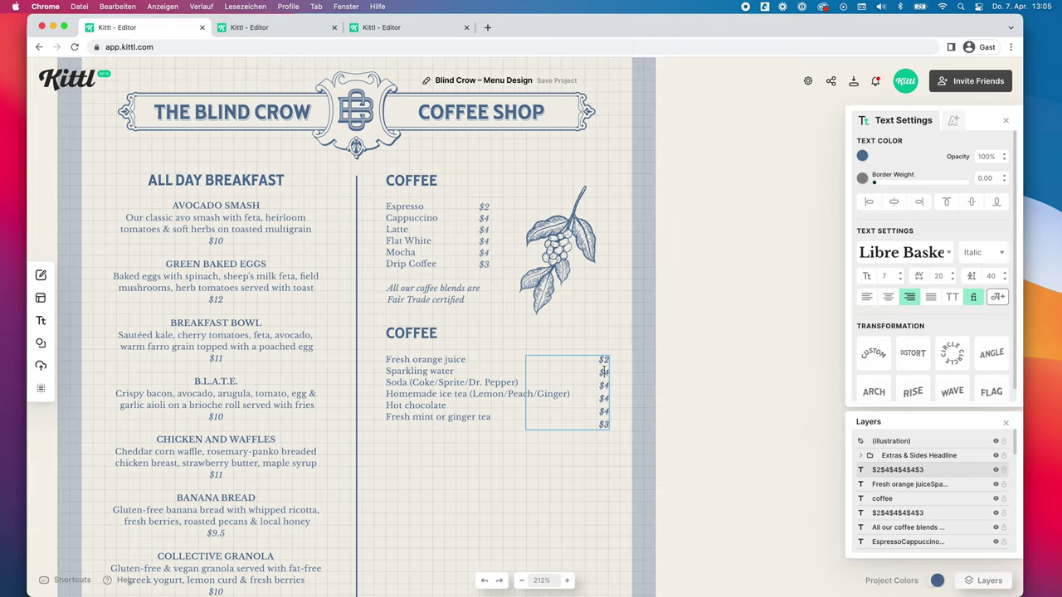
pyautogui.scroll(-2, 606, 379)
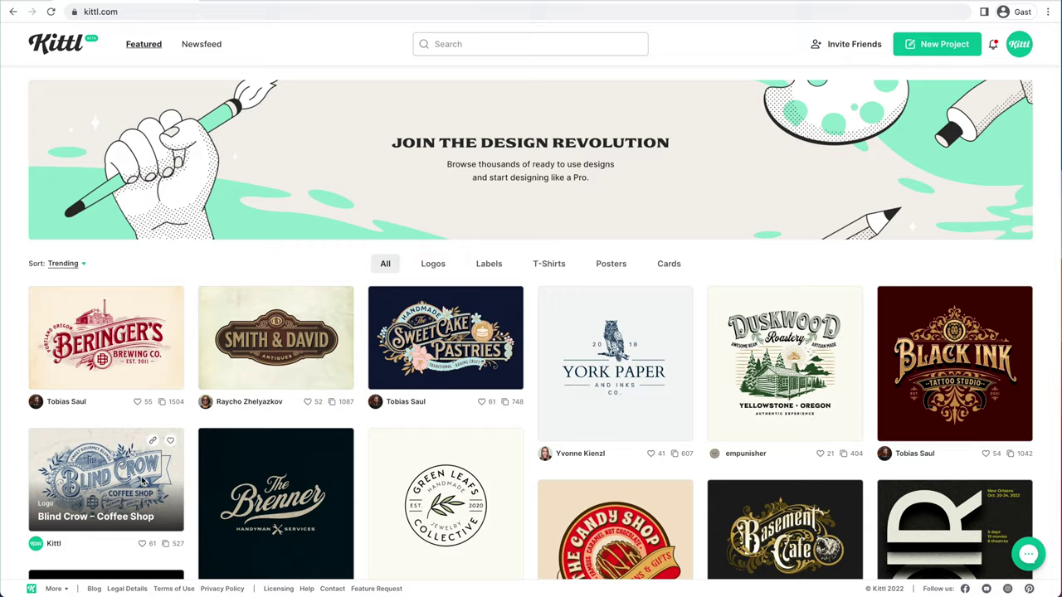
# Open the preview of the Blind Crow – Coffee Shop logo design from the featured gallery
pyautogui.click(142, 481)
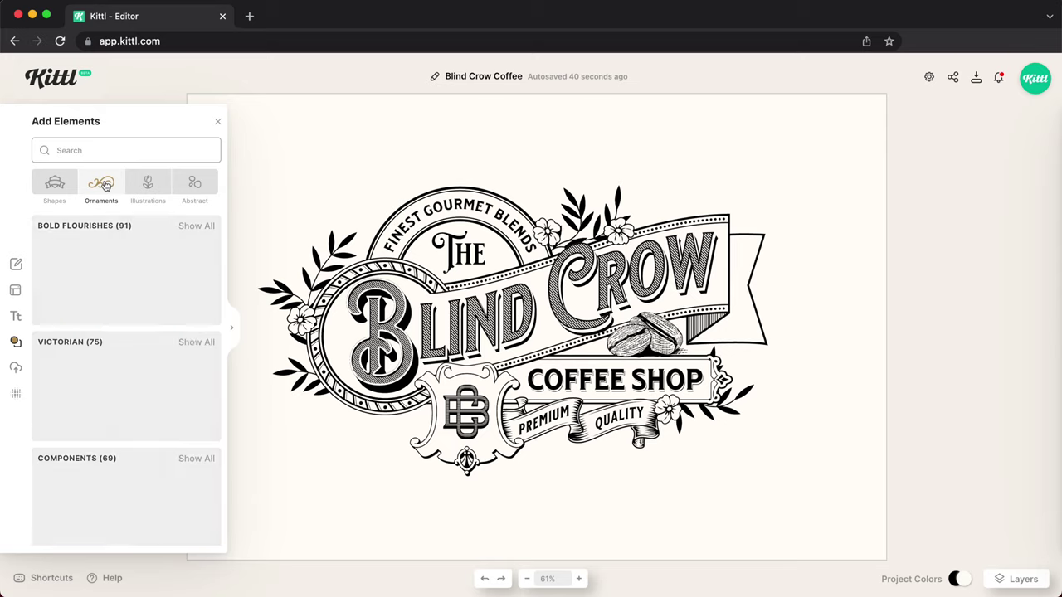
# Browse the ornament collection and place an ornament on the Blind Crow Coffee logo near the monogram shield
pyautogui.scroll(-3, 192, 341)
pyautogui.click(199, 230)
pyautogui.moveTo(81, 276); pyautogui.dragTo(398, 402)
pyautogui.click(877, 162)
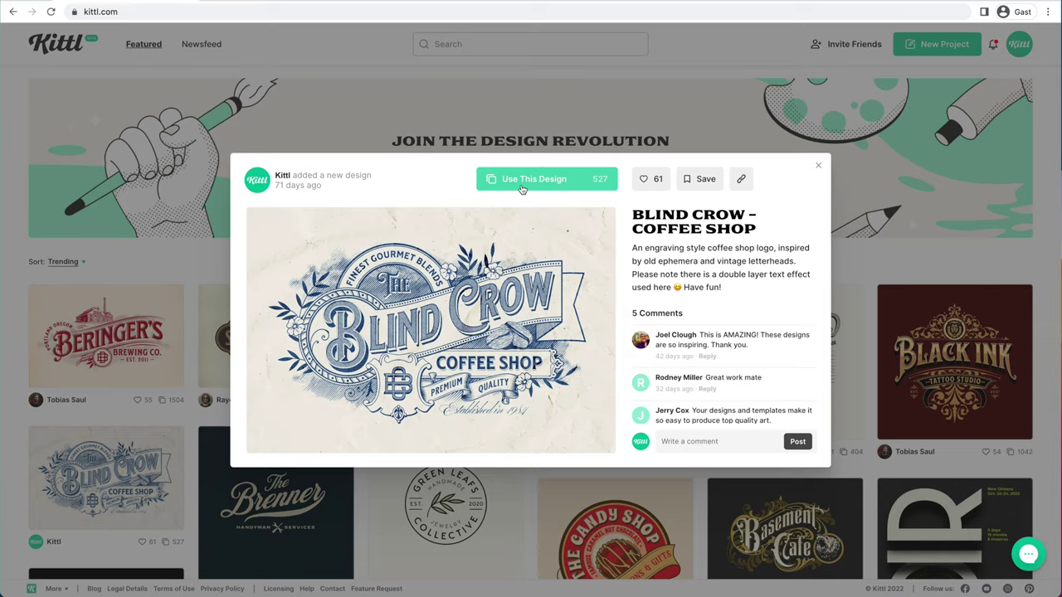
# Start a project from the Blind Crow – Coffee Shop design and turn off its trim view
pyautogui.click(522, 180)
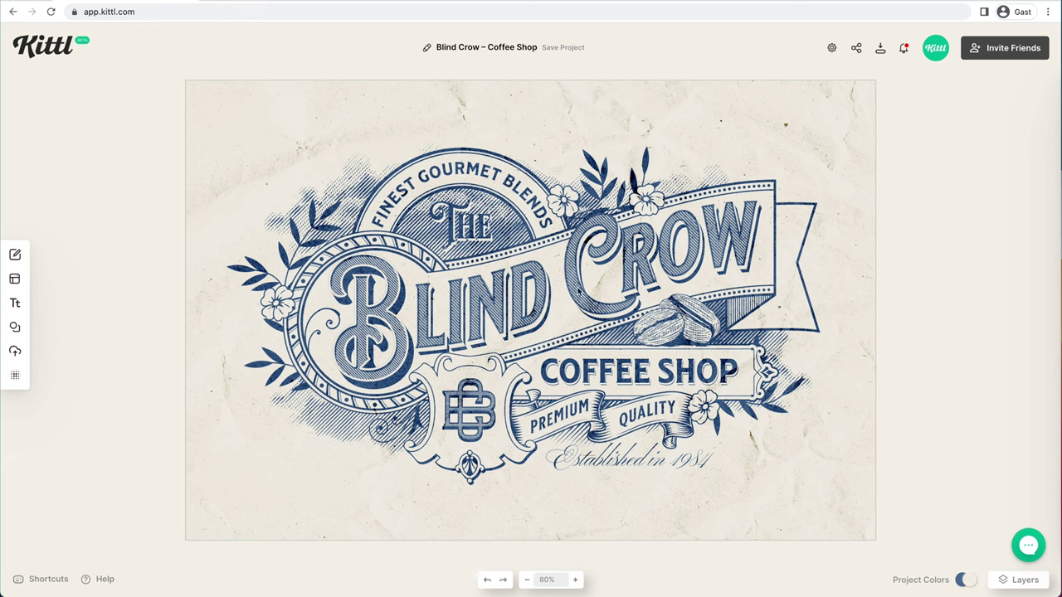
pyautogui.click(831, 47)
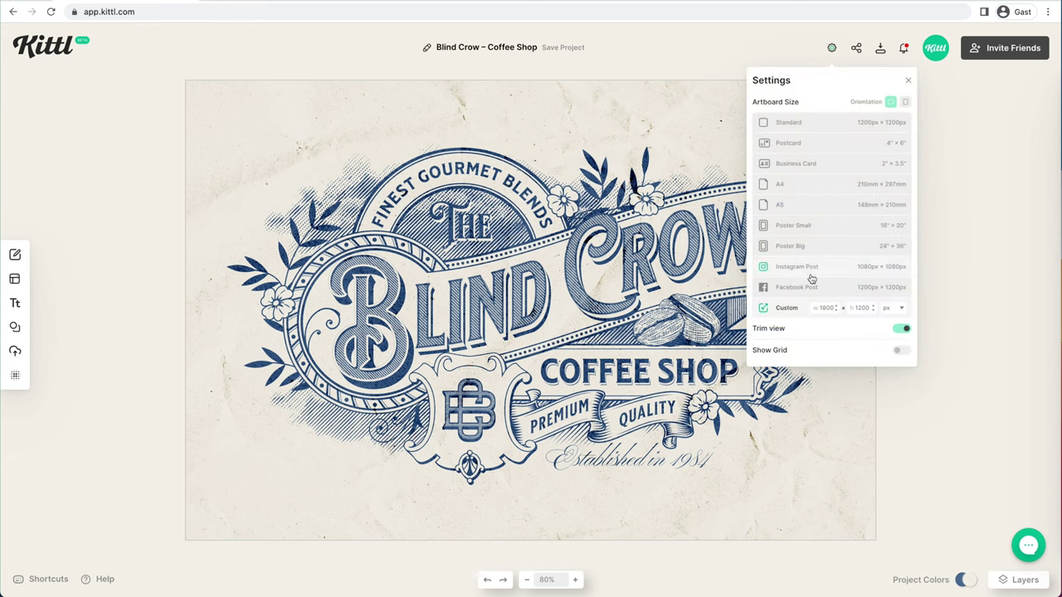
pyautogui.click(901, 329)
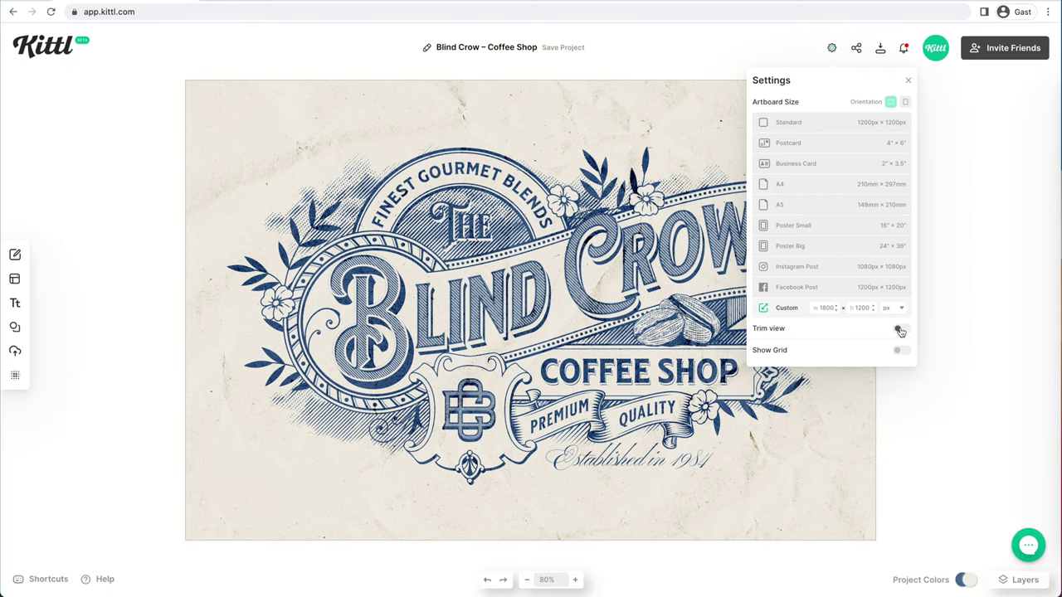
pyautogui.click(931, 405)
# Move the complete logo off the artboard to its left and delete the background's texture
pyautogui.scroll(-10, 930, 403)
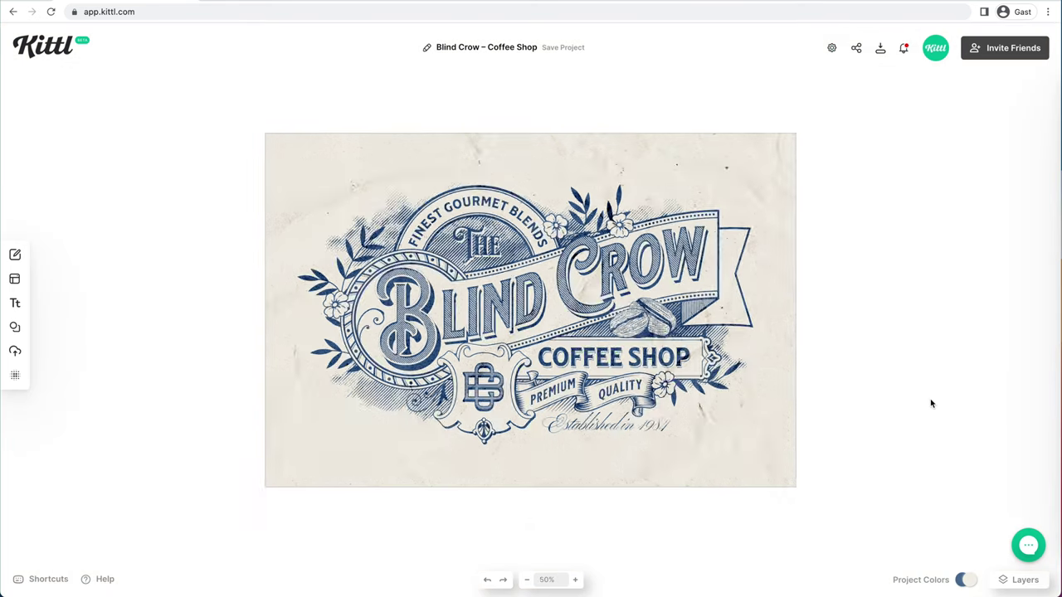
pyautogui.moveTo(702, 400); pyautogui.dragTo(437, 254)
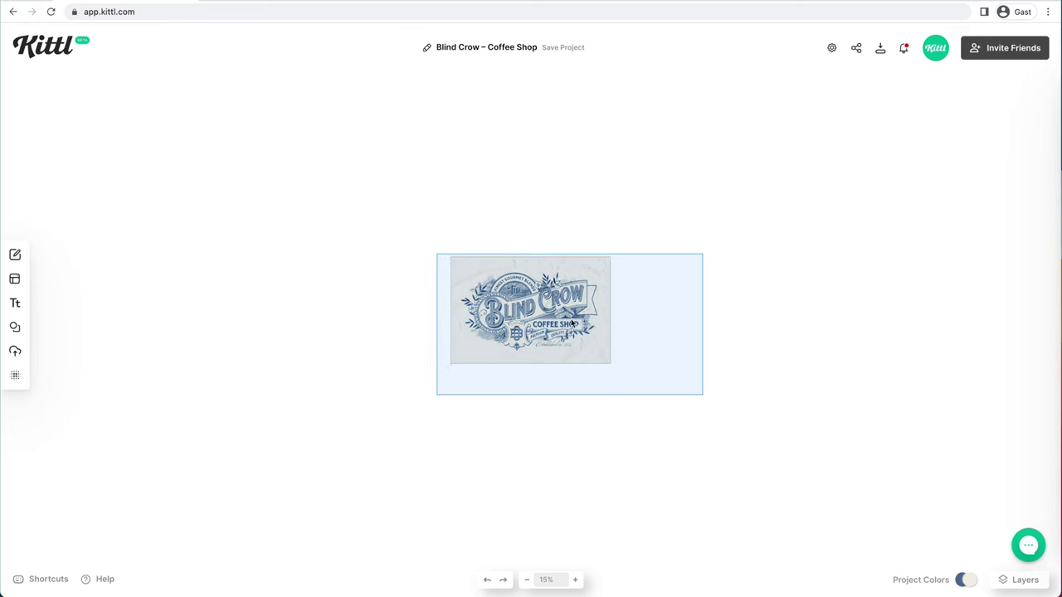
pyautogui.moveTo(565, 311); pyautogui.dragTo(385, 313)
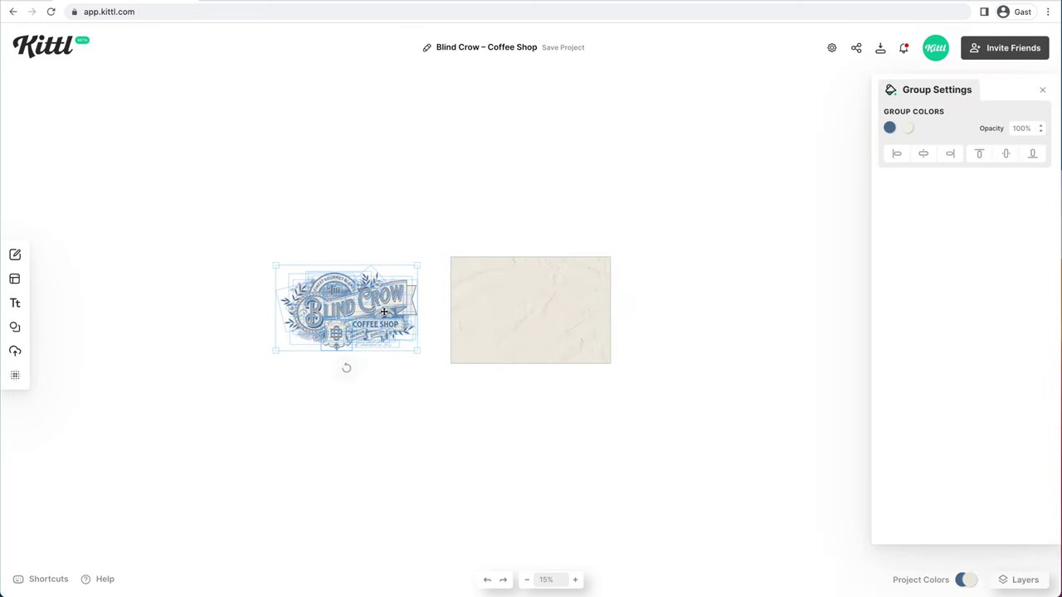
pyautogui.click(554, 318)
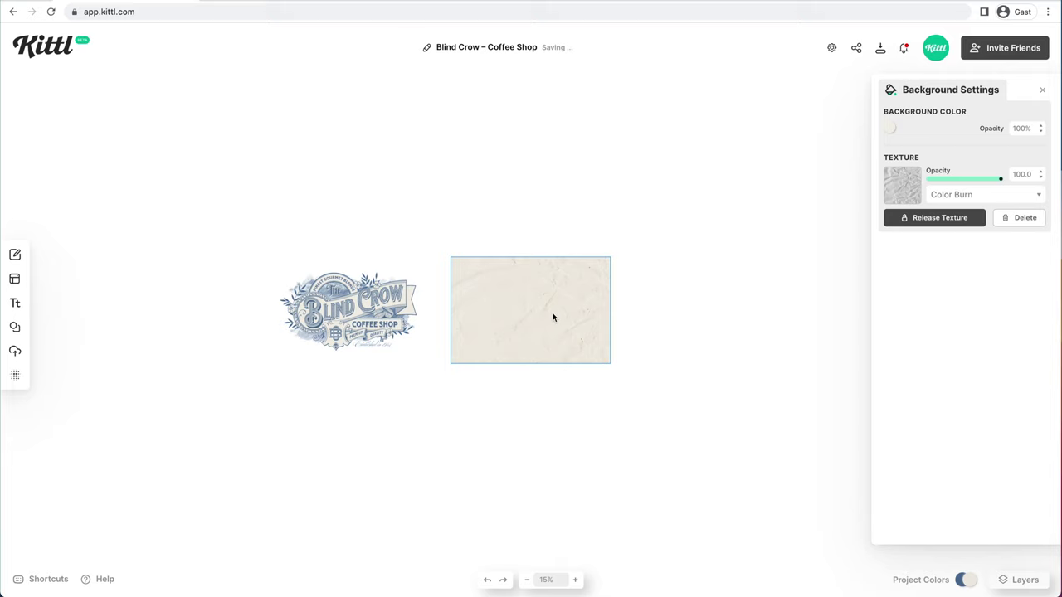
pyautogui.click(1013, 222)
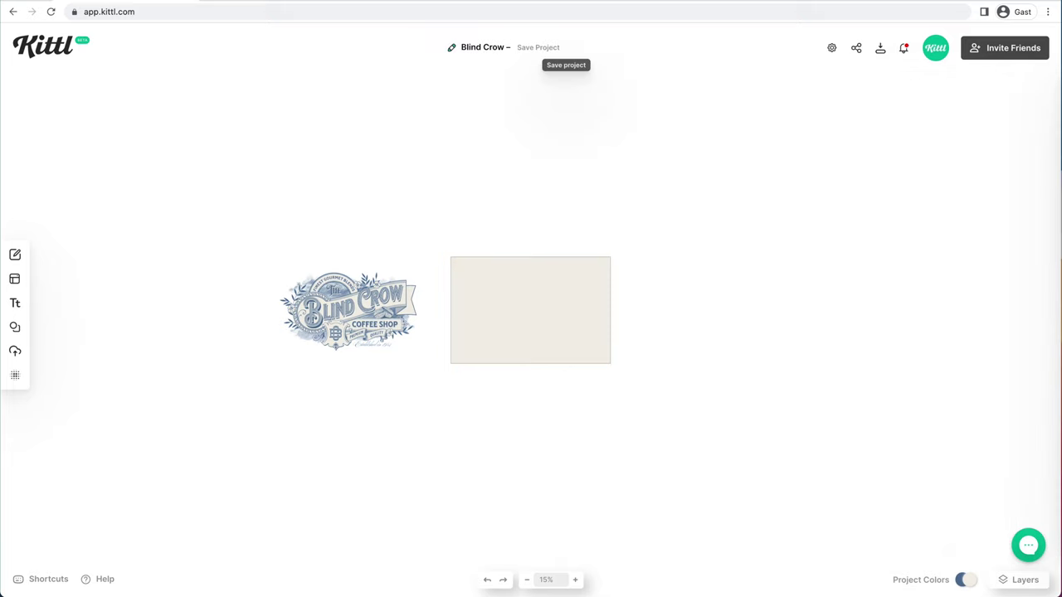
# Rename the project as Blind Crow – Menu Design
pyautogui.write('Menu Design')
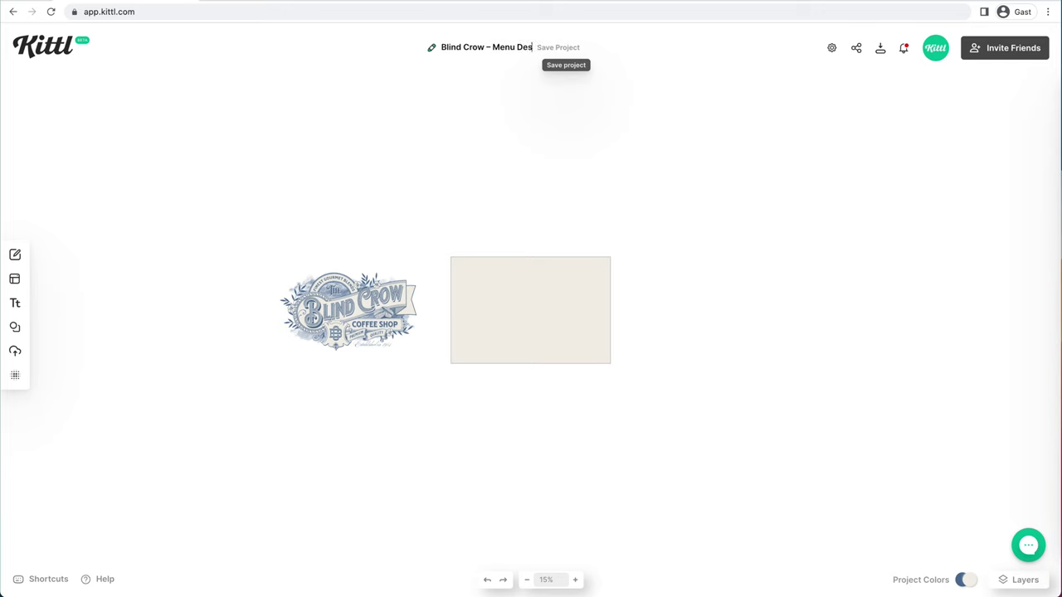
pyautogui.press('Return')
# Set a custom artboard size in inches, 8.5 wide by 11 high
pyautogui.click(831, 48)
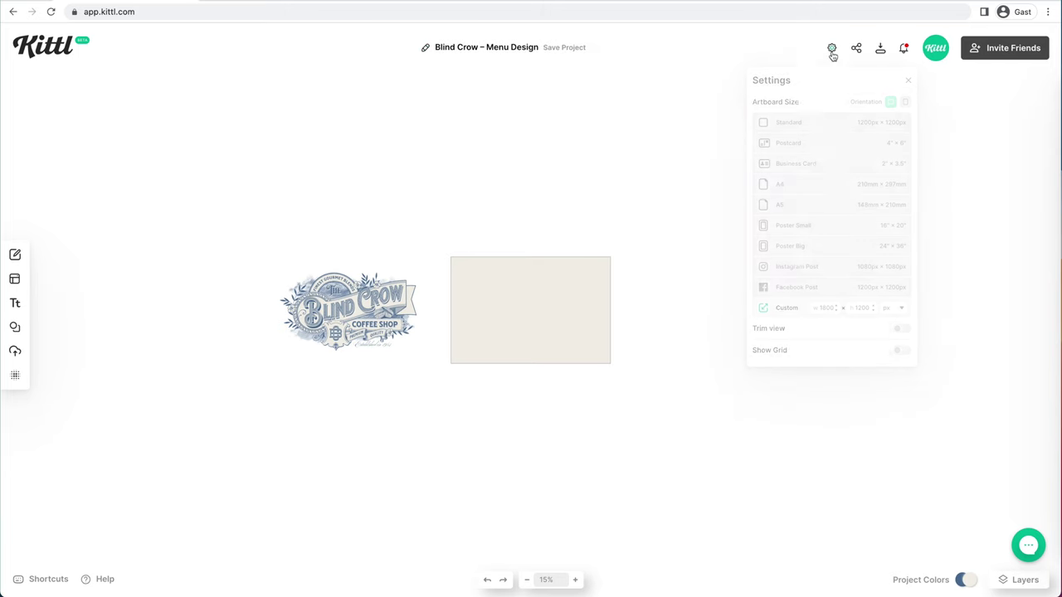
pyautogui.click(892, 308)
pyautogui.click(883, 328)
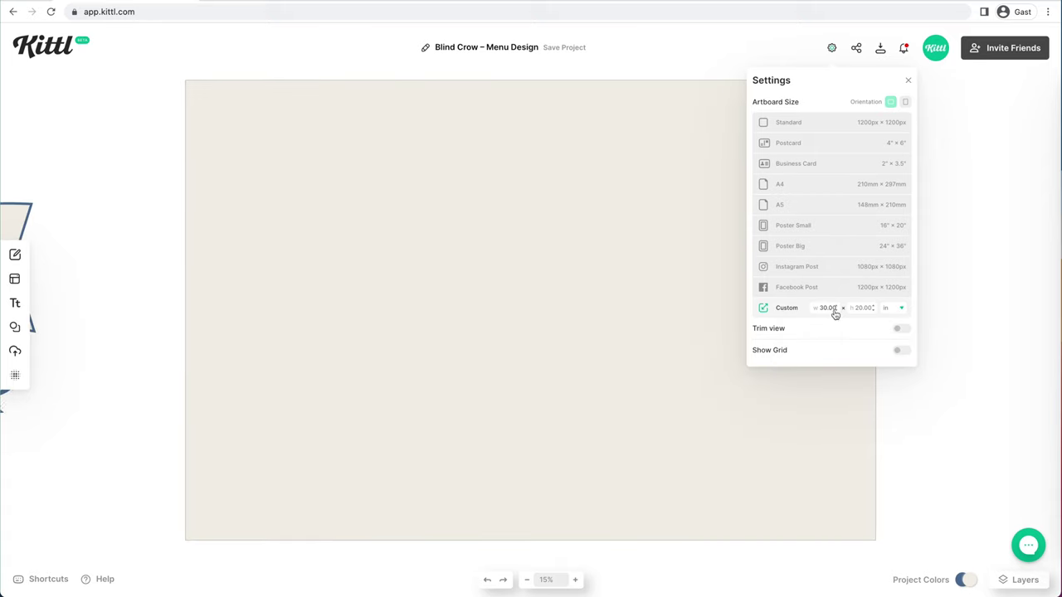
pyautogui.click(821, 307)
pyautogui.write('8.5')
pyautogui.press('Tab')
pyautogui.write('1')
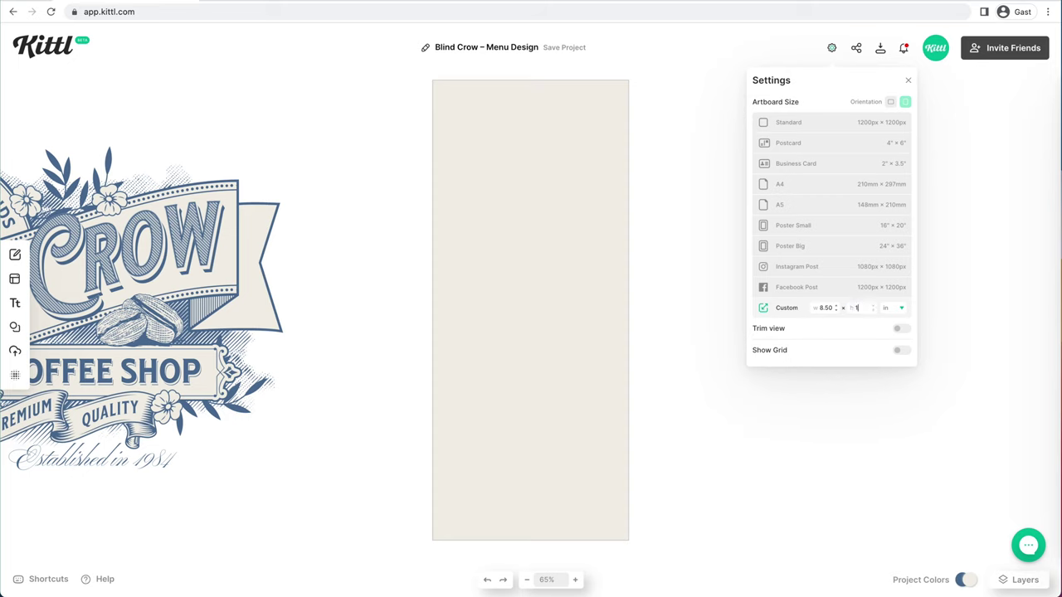
pyautogui.press('Return')
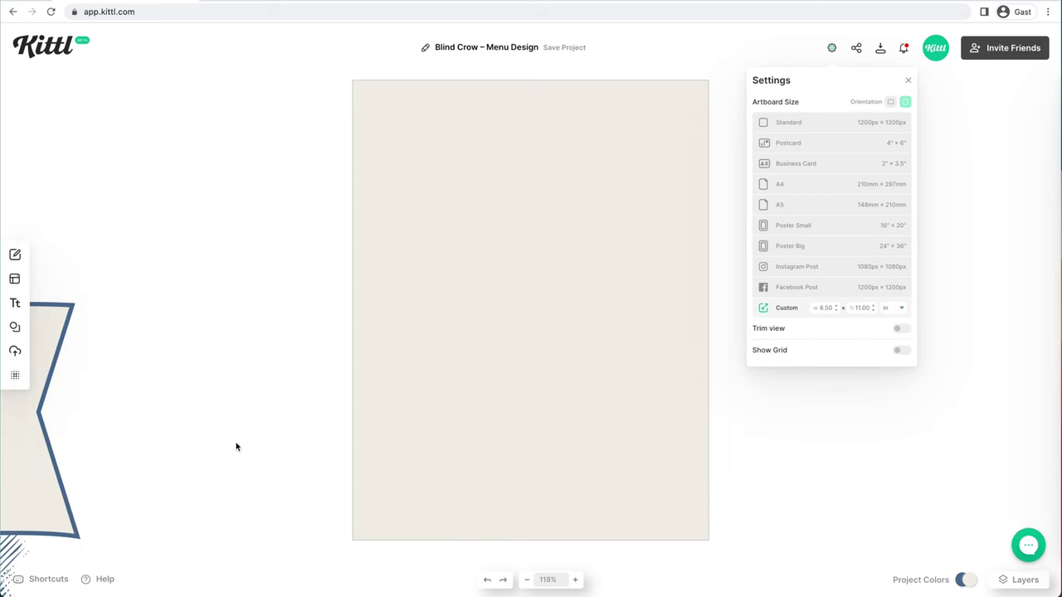
pyautogui.click(235, 443)
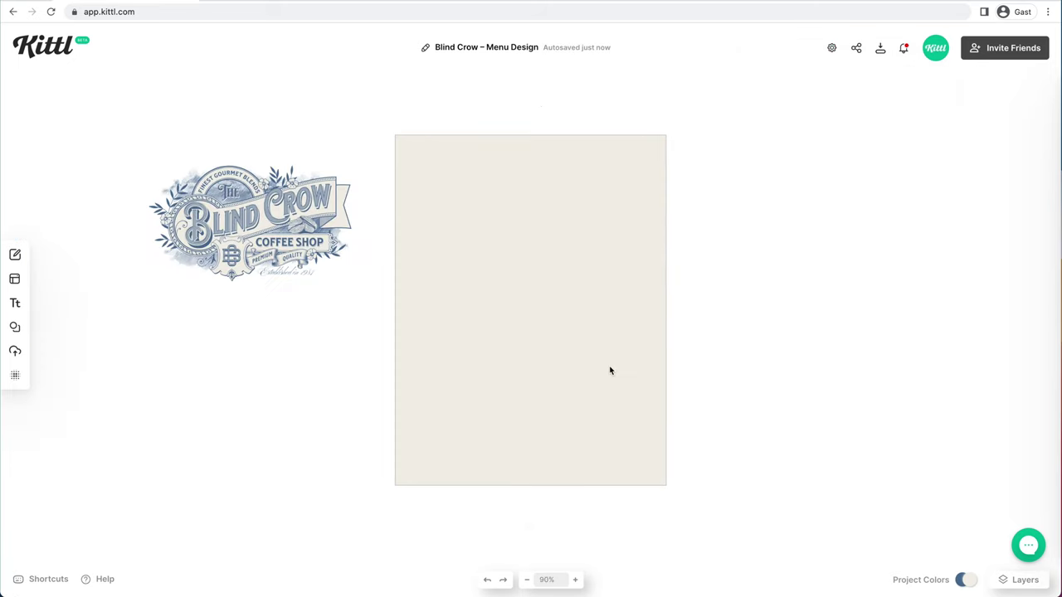
# Block out the menu layout with basic rectangles: a wide header bar above two equal columns
pyautogui.press('super+plus')
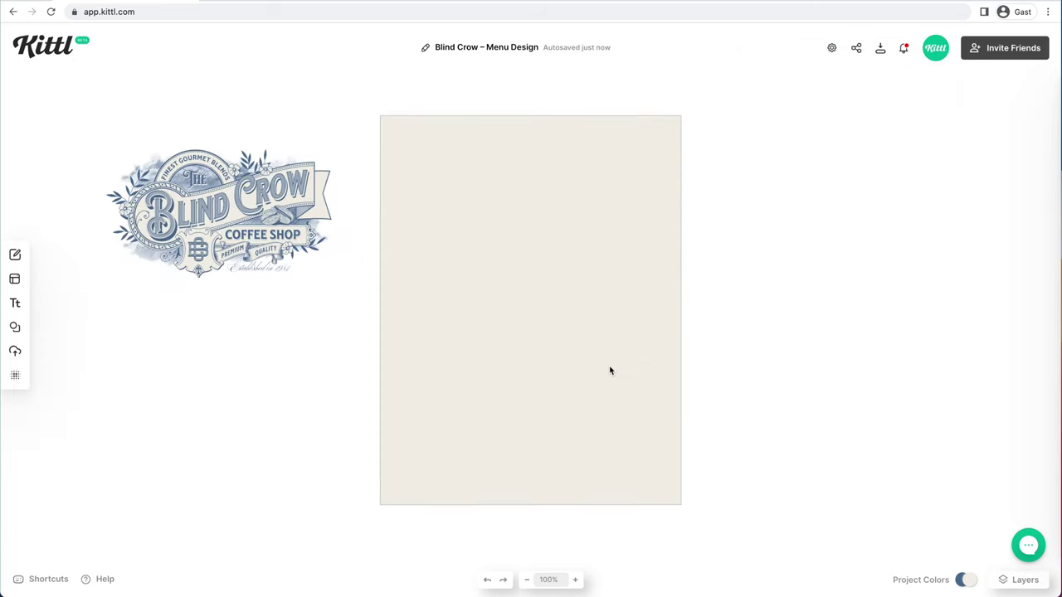
pyautogui.moveTo(608, 368); pyautogui.dragTo(579, 371)
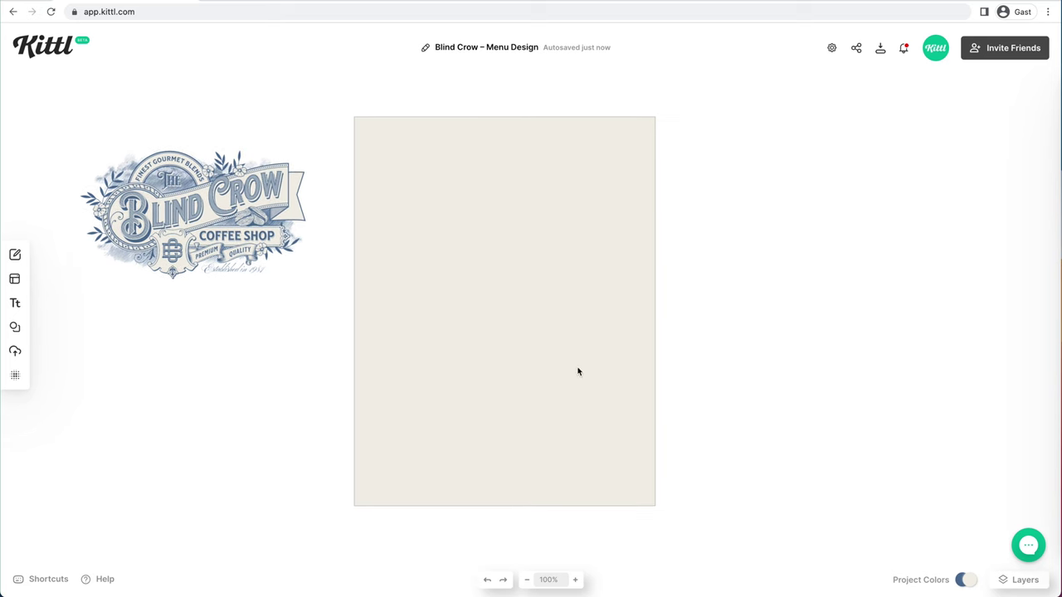
pyautogui.click(15, 326)
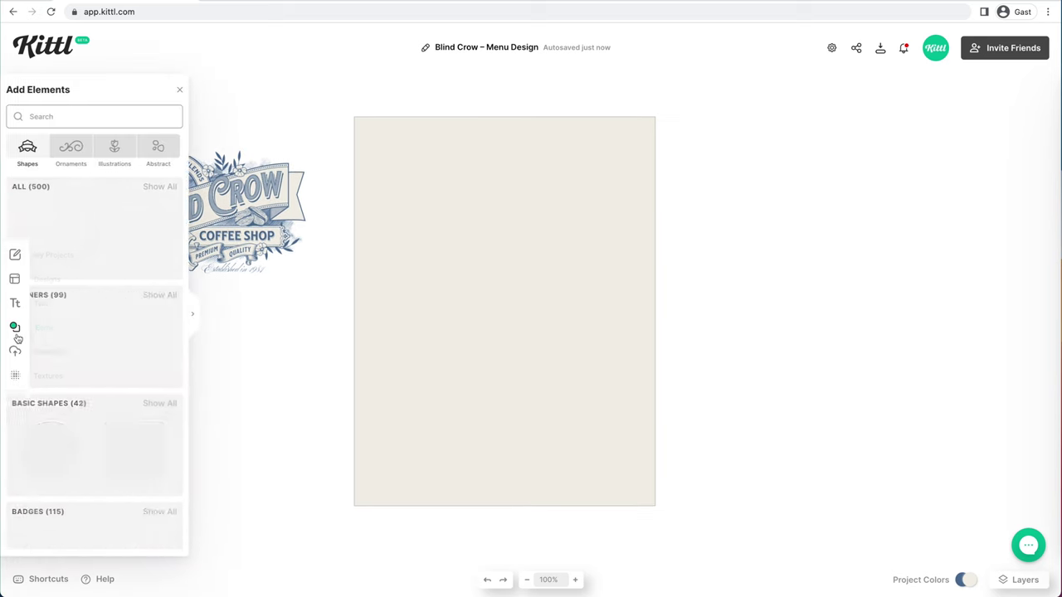
pyautogui.click(182, 253)
pyautogui.moveTo(546, 319); pyautogui.dragTo(454, 263)
pyautogui.moveTo(436, 305); pyautogui.dragTo(428, 476)
pyautogui.moveTo(490, 339); pyautogui.dragTo(500, 339)
pyautogui.moveTo(474, 349); pyautogui.dragTo(595, 266)
pyautogui.moveTo(570, 408); pyautogui.dragTo(570, 190)
pyautogui.moveTo(515, 169); pyautogui.dragTo(387, 173)
pyautogui.click(685, 177)
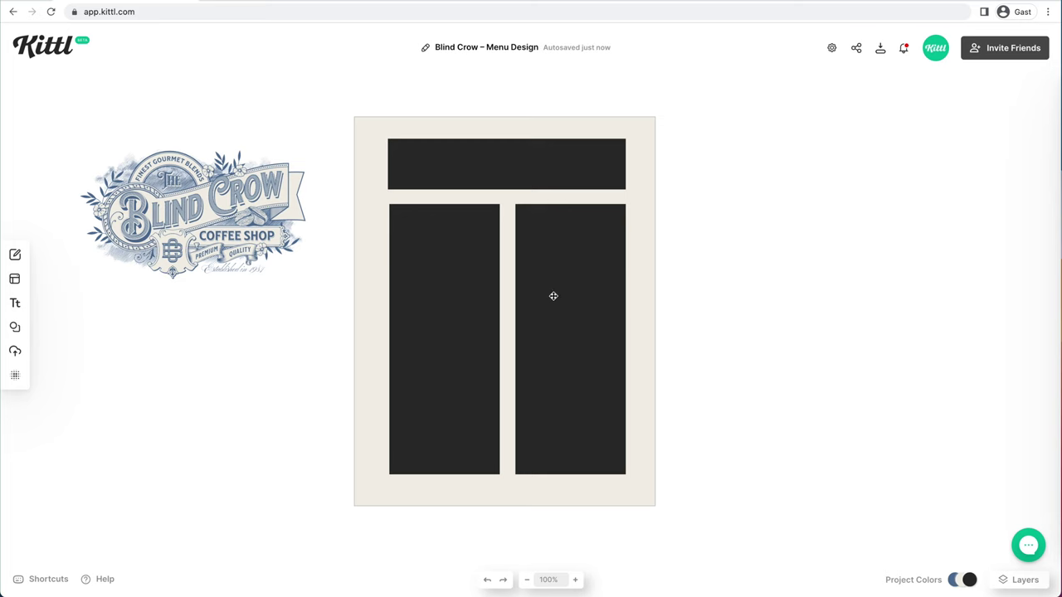
# Delete the placeholder rectangles of the rough layout from the artboard
pyautogui.moveTo(631, 494); pyautogui.dragTo(425, 224)
pyautogui.press('Delete')
# Show the layout grid on the artboard with a size of 10
pyautogui.press('super+plus')
pyautogui.press('super+plus')
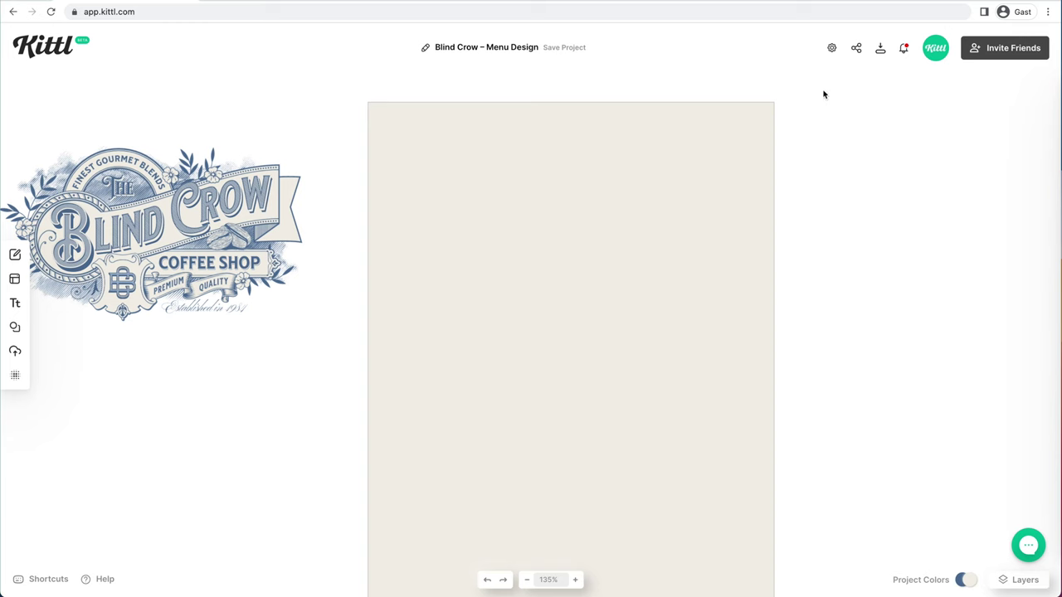
pyautogui.click(833, 49)
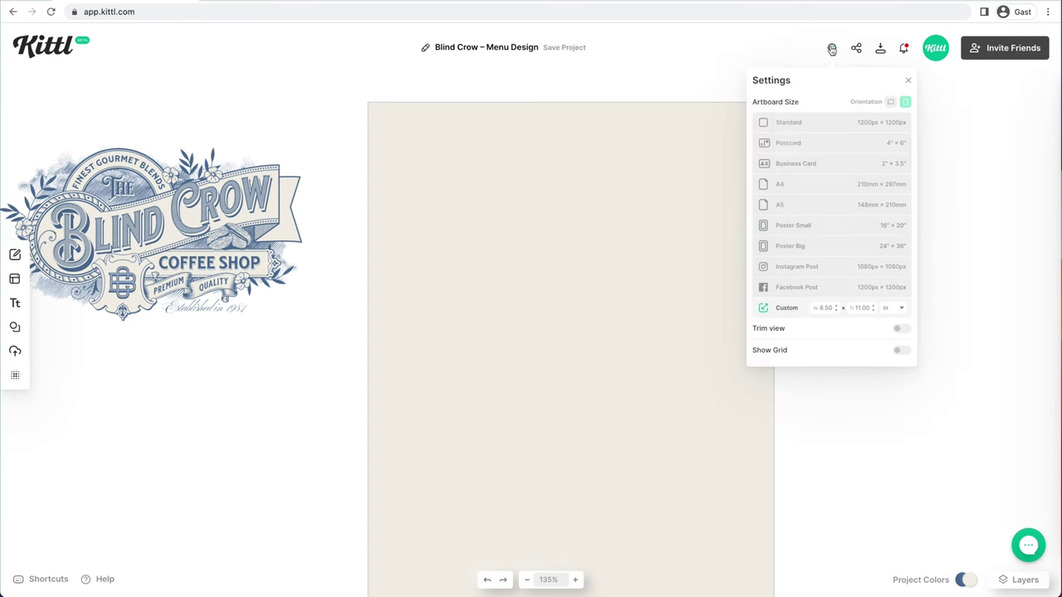
pyautogui.click(901, 351)
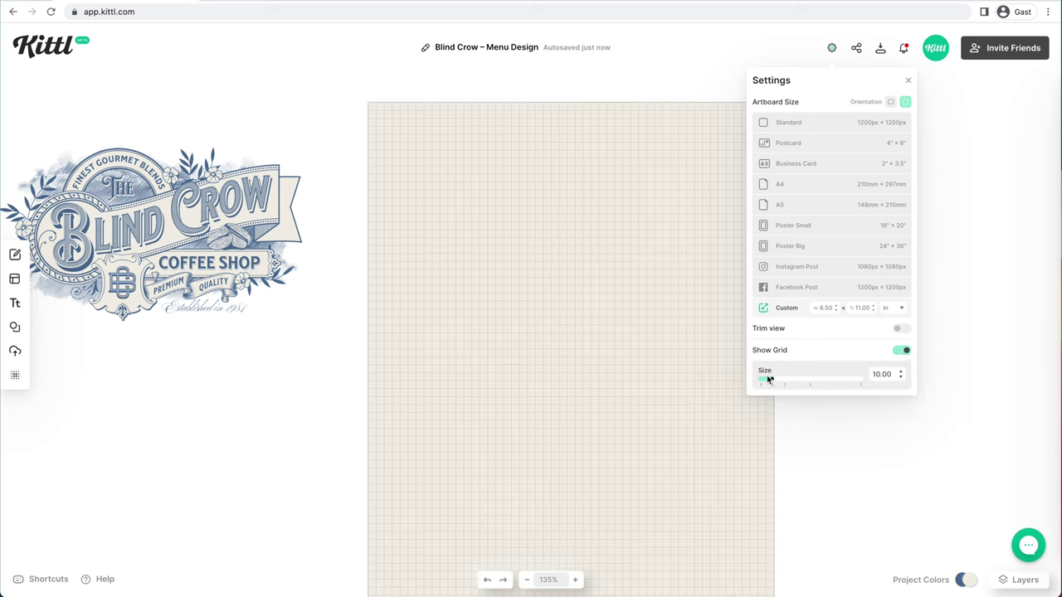
pyautogui.click(550, 318)
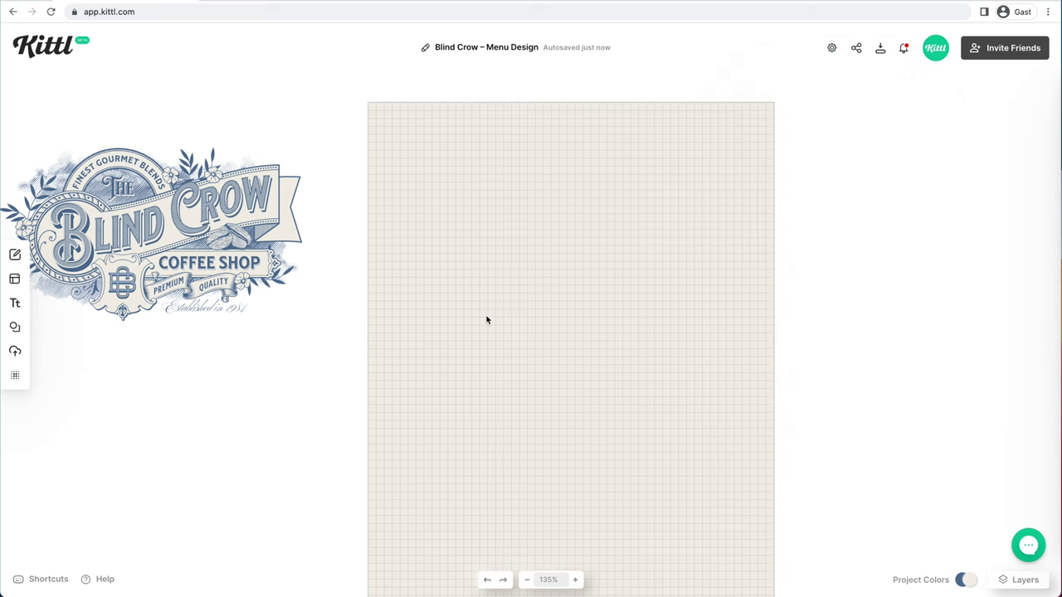
# Copy the logo's monogram shield to the top centre of the artboard
pyautogui.click(135, 311)
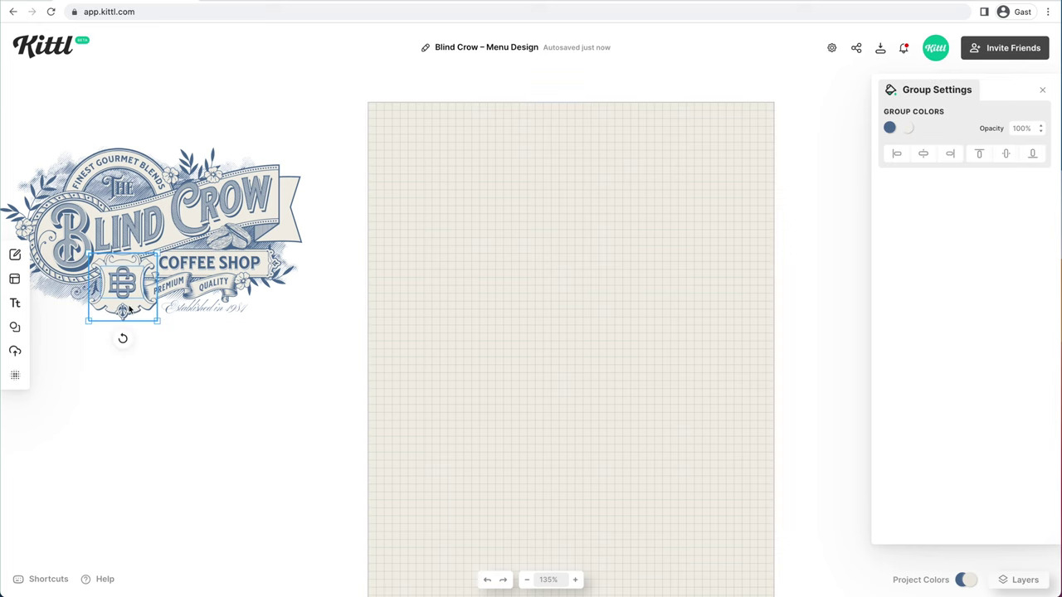
pyautogui.moveTo(130, 309); pyautogui.dragTo(571, 194)
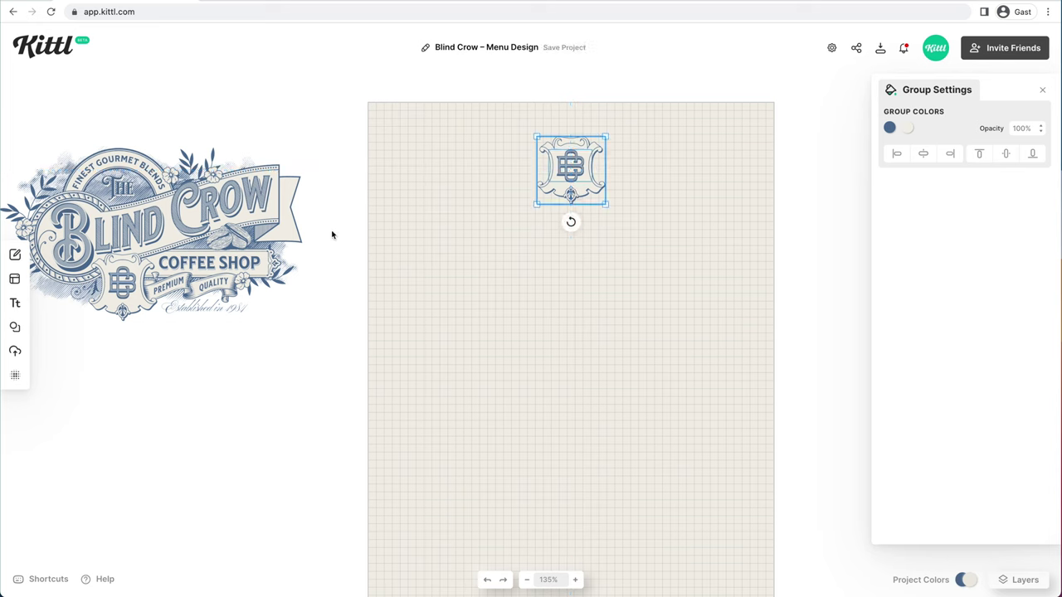
# Copy the COFFEE SHOP banner from the logo and position it extending to the right of the header's monogram shield
pyautogui.click(258, 262)
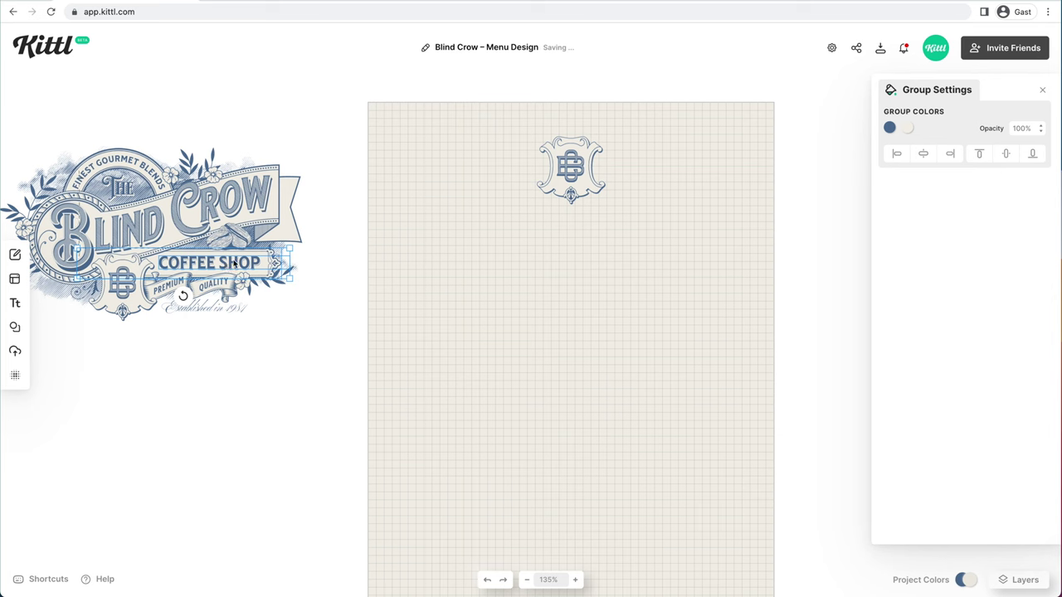
pyautogui.moveTo(235, 264); pyautogui.dragTo(679, 171)
pyautogui.scroll(2, 672, 183)
pyautogui.scroll(4, 664, 200)
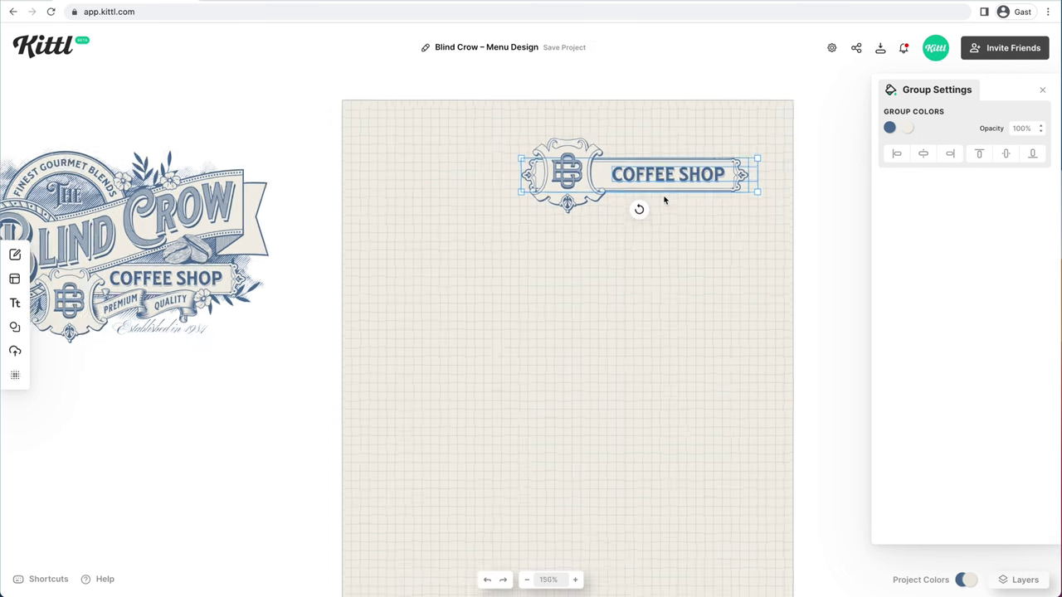
pyautogui.moveTo(714, 194); pyautogui.dragTo(625, 271)
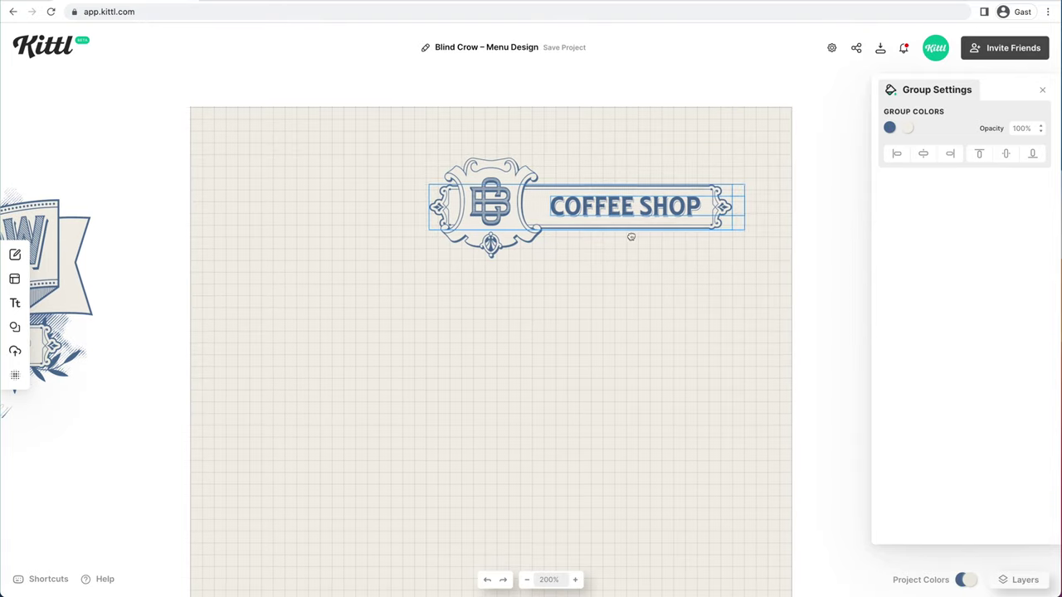
pyautogui.moveTo(626, 219); pyautogui.dragTo(657, 215)
# Duplicate the banner shape as a mirrored half left of the shield and centre both halves horizontally on the artboard
pyautogui.click(702, 184)
pyautogui.click(724, 184)
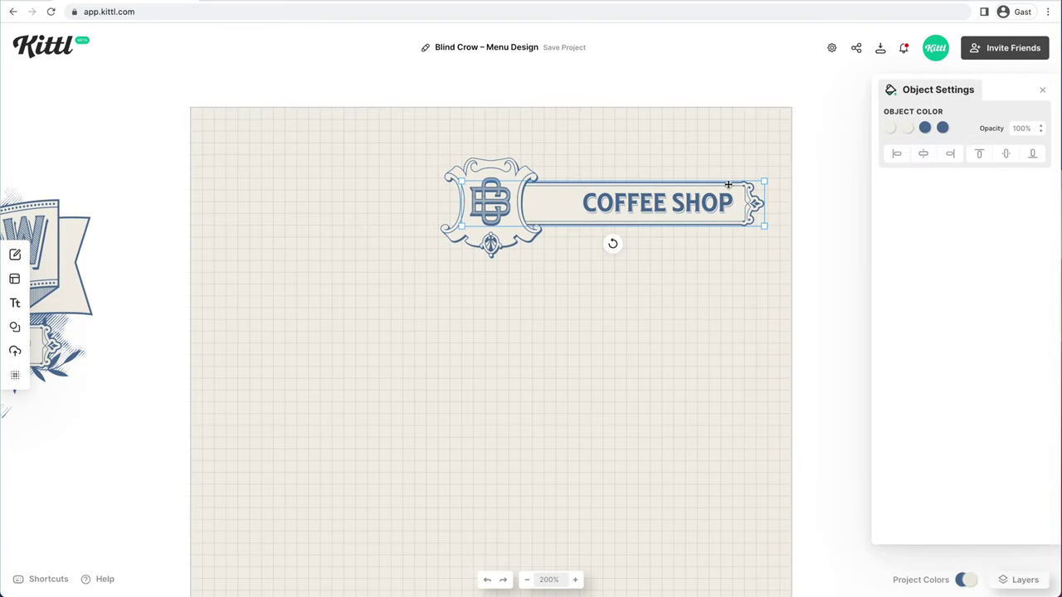
pyautogui.moveTo(724, 184); pyautogui.dragTo(485, 190)
pyautogui.keyDown('shift'); pyautogui.click(572, 188); pyautogui.keyUp('shift')
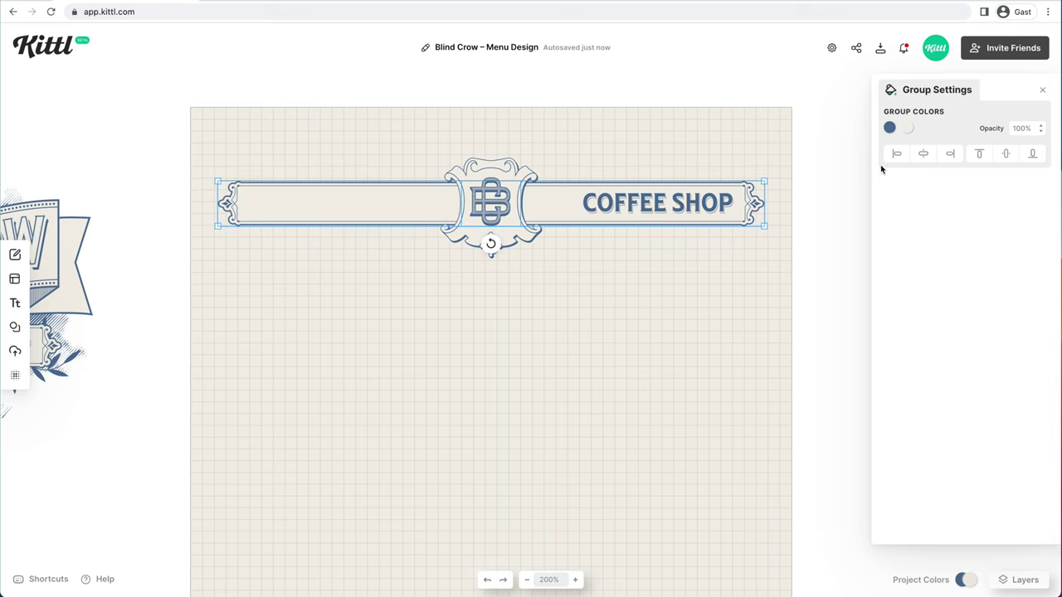
pyautogui.click(924, 157)
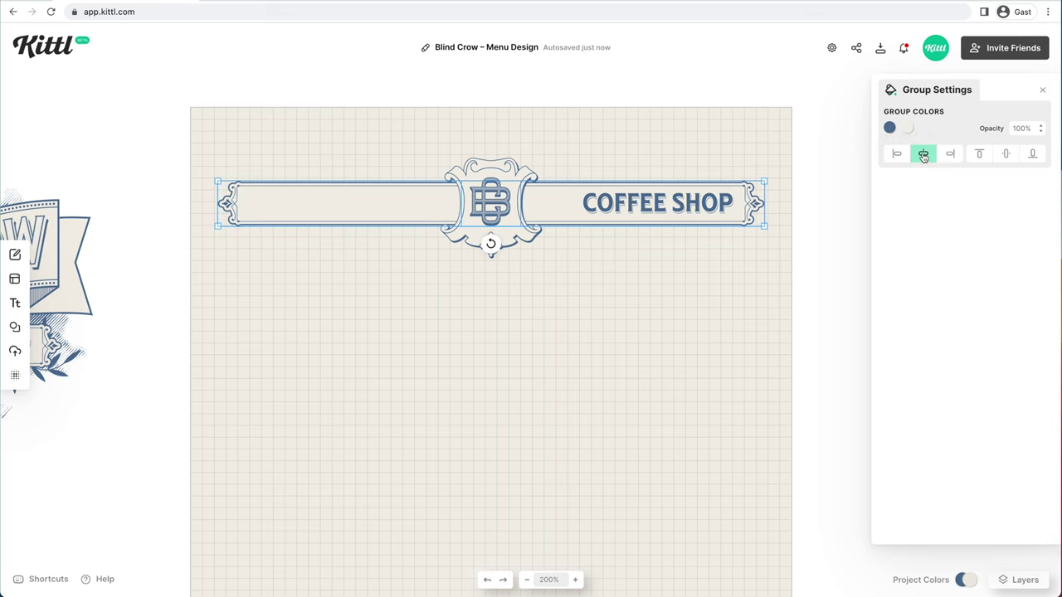
pyautogui.click(498, 173)
# Fit the COFFEE SHOP text box to the banner half beside the shield and centre-align its text
pyautogui.click(591, 203)
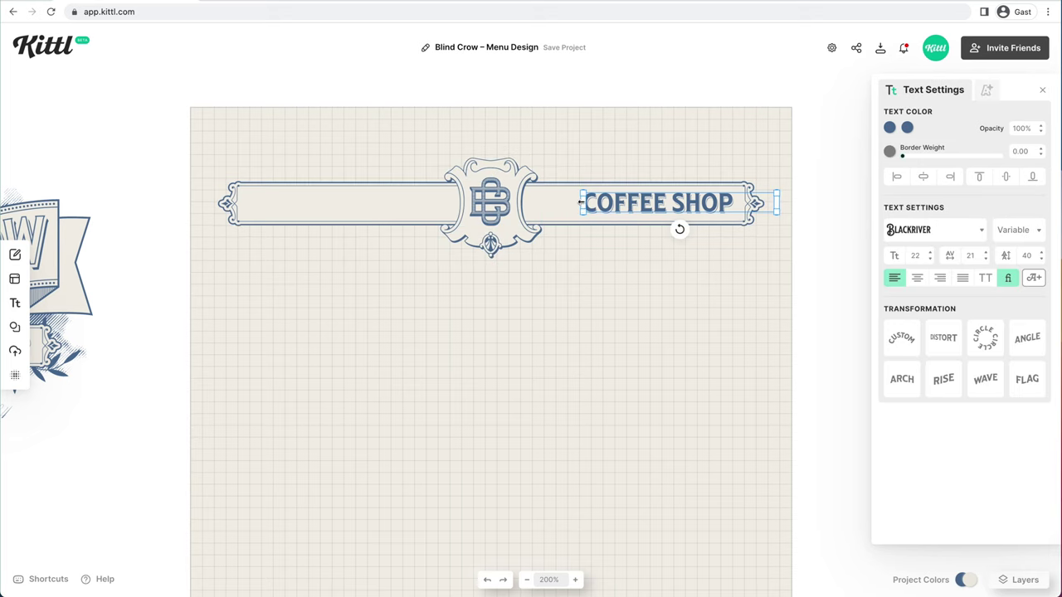
pyautogui.moveTo(581, 203); pyautogui.dragTo(520, 207)
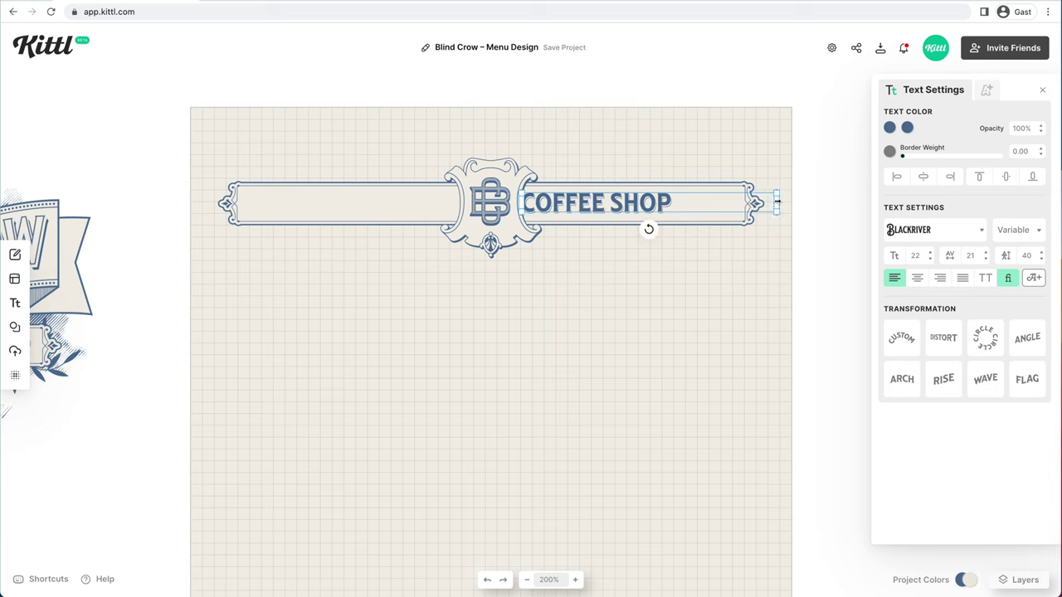
pyautogui.moveTo(778, 202); pyautogui.dragTo(749, 203)
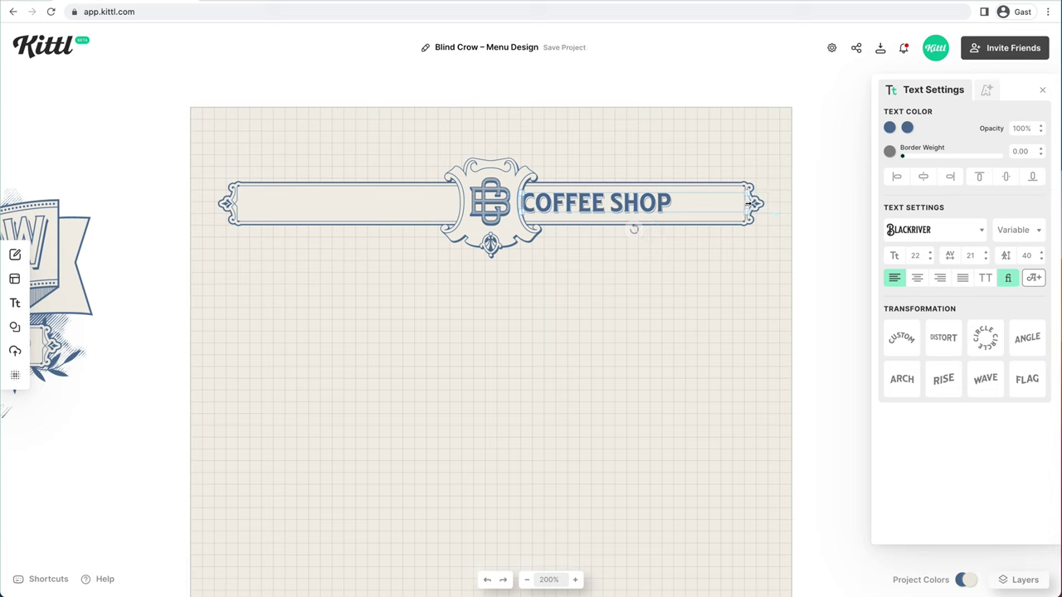
pyautogui.click(918, 281)
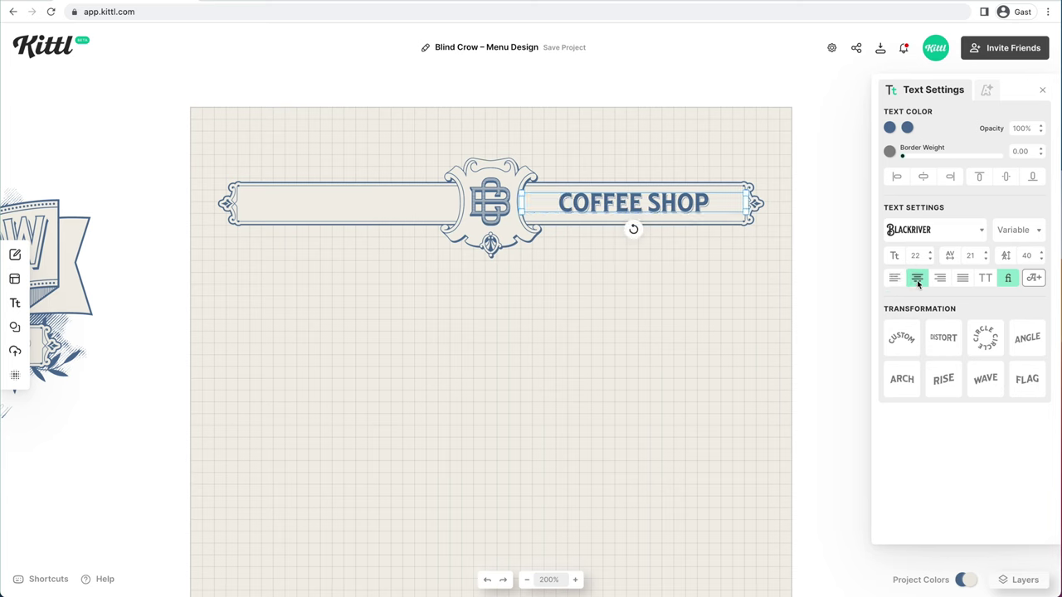
# Set the COFFEE SHOP text's variable font width to 621
pyautogui.click(1024, 231)
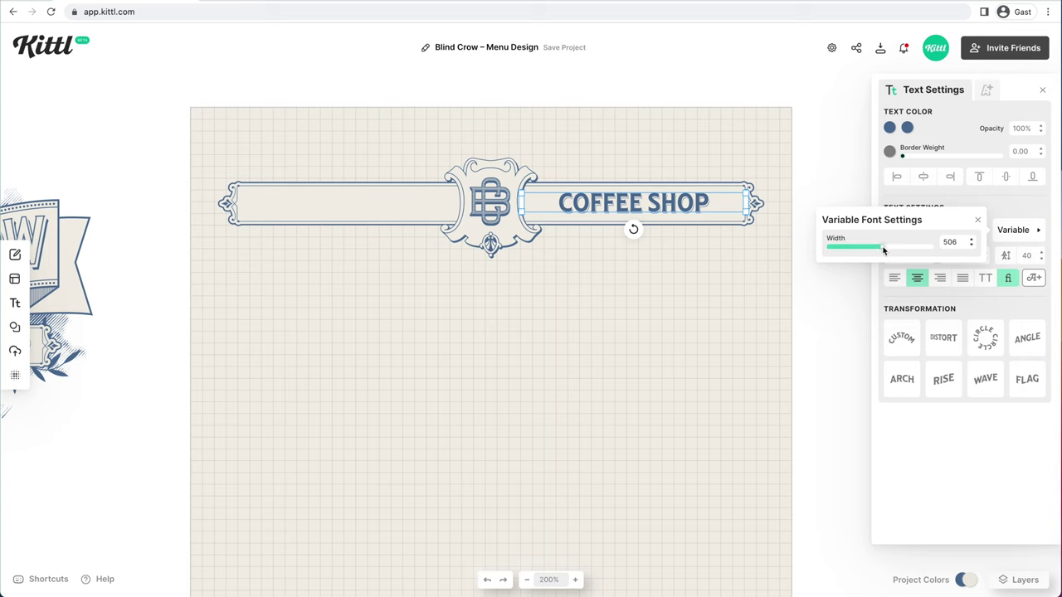
pyautogui.moveTo(884, 250); pyautogui.dragTo(896, 250)
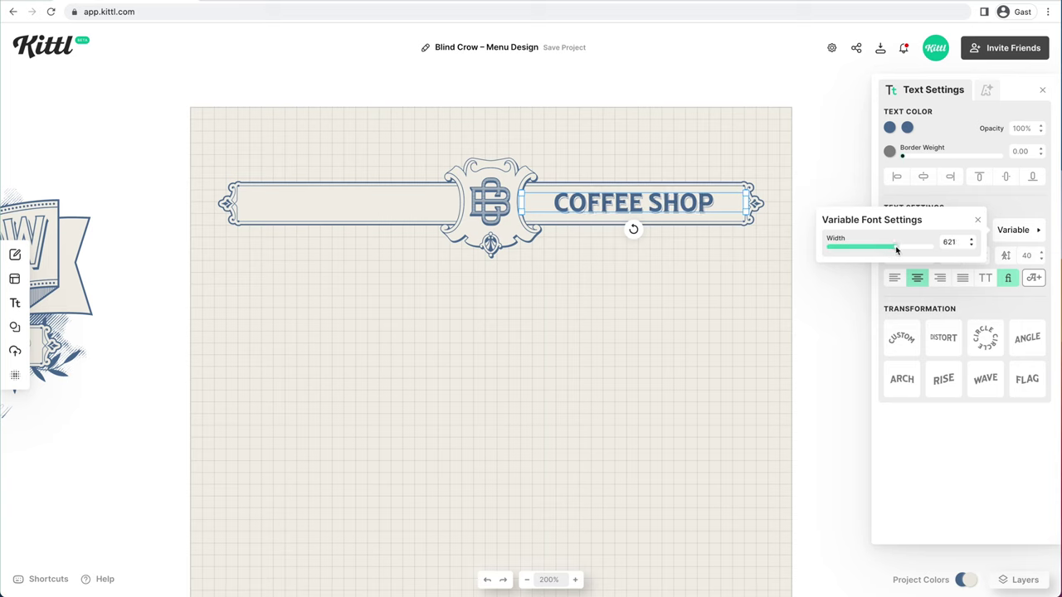
pyautogui.click(705, 216)
# Duplicate the COFFEE SHOP text into the empty banner half and change the copy to THE BLIND CROW
pyautogui.moveTo(706, 215); pyautogui.dragTo(409, 207)
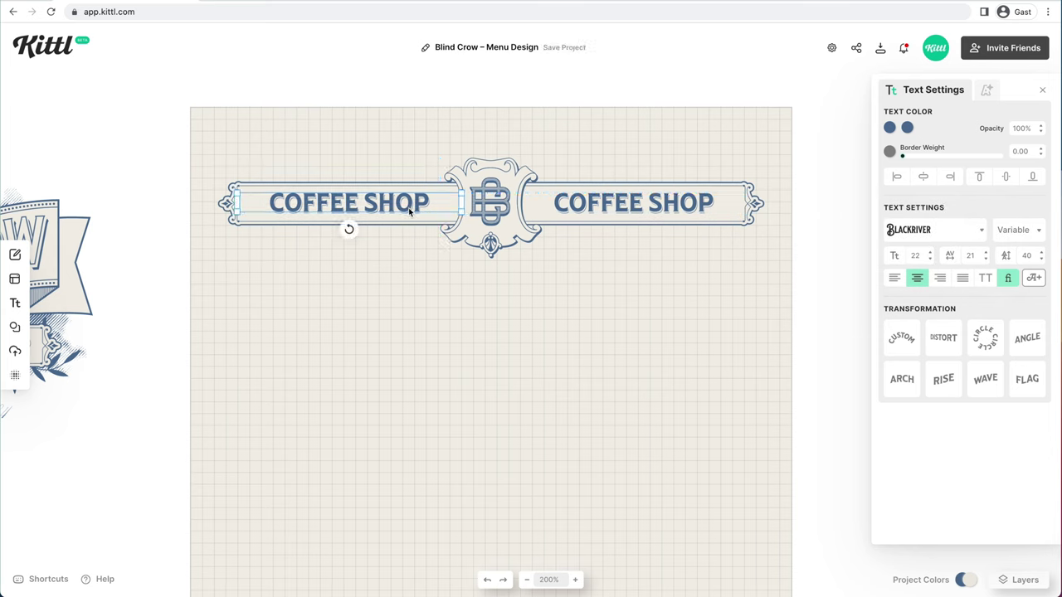
pyautogui.doubleClick(407, 205)
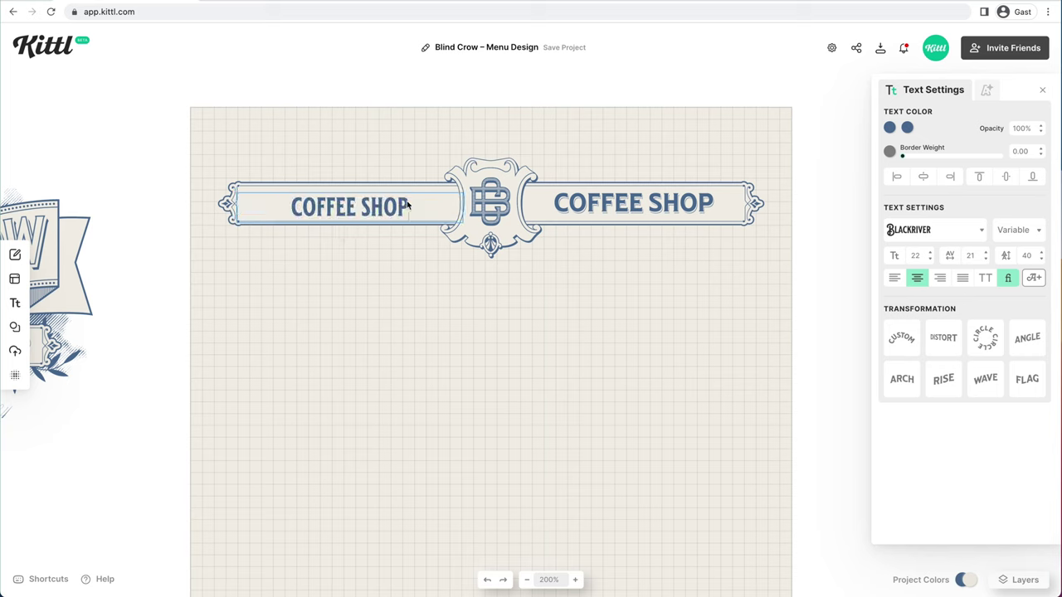
pyautogui.write('T')
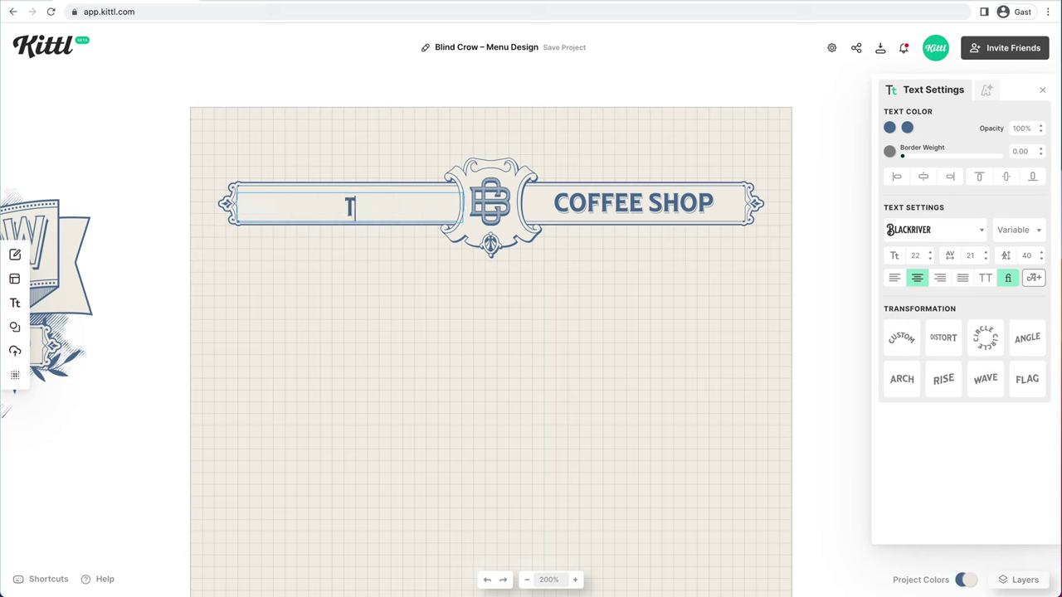
pyautogui.write('HE BLIND CROW')
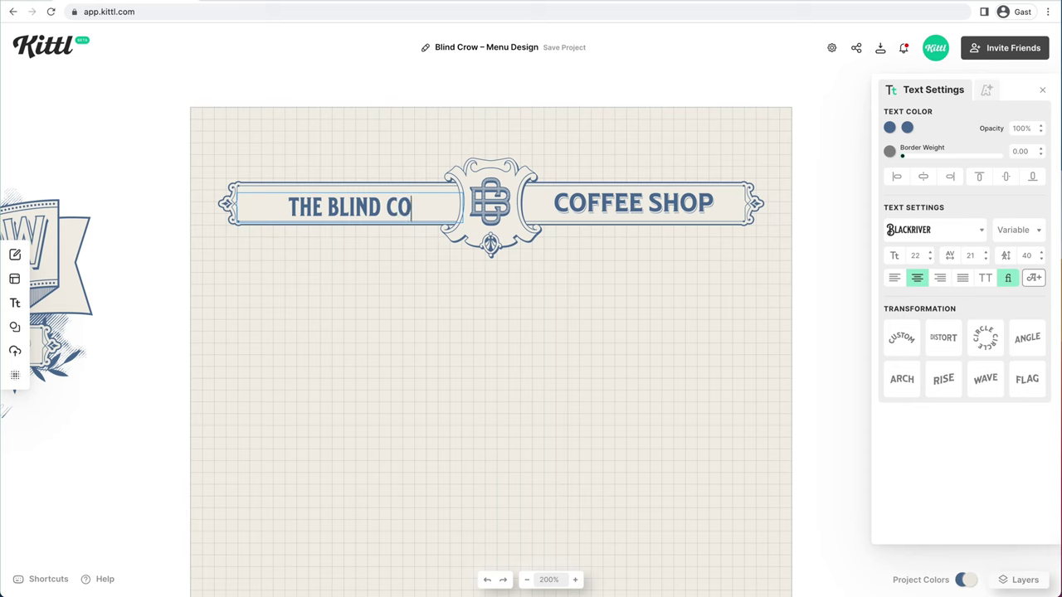
pyautogui.press('Escape')
pyautogui.click(442, 284)
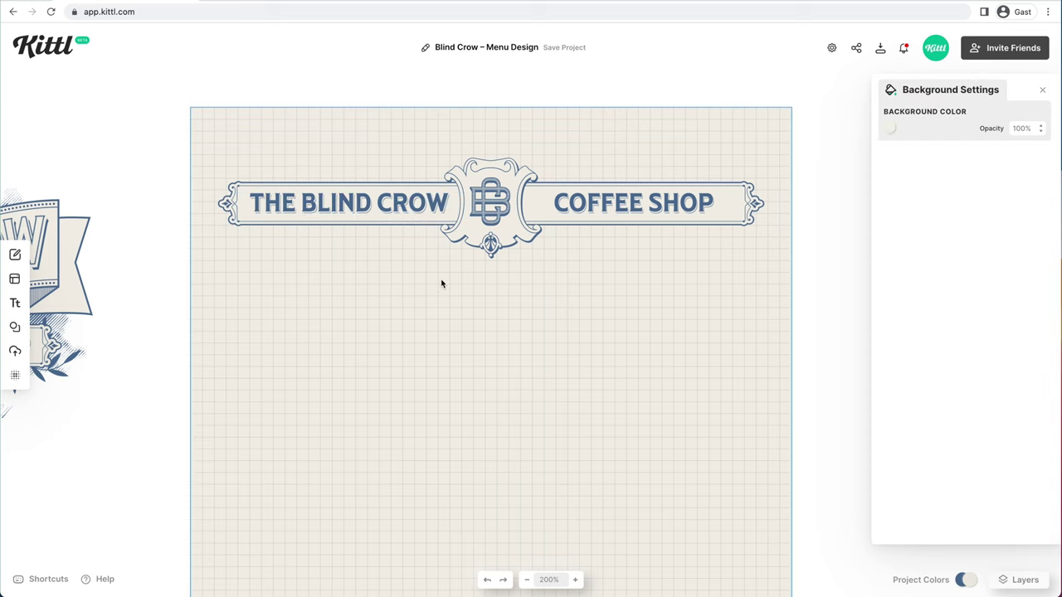
# Set the font size of both banner texts to 20 and nudge them down slightly together
pyautogui.click(398, 205)
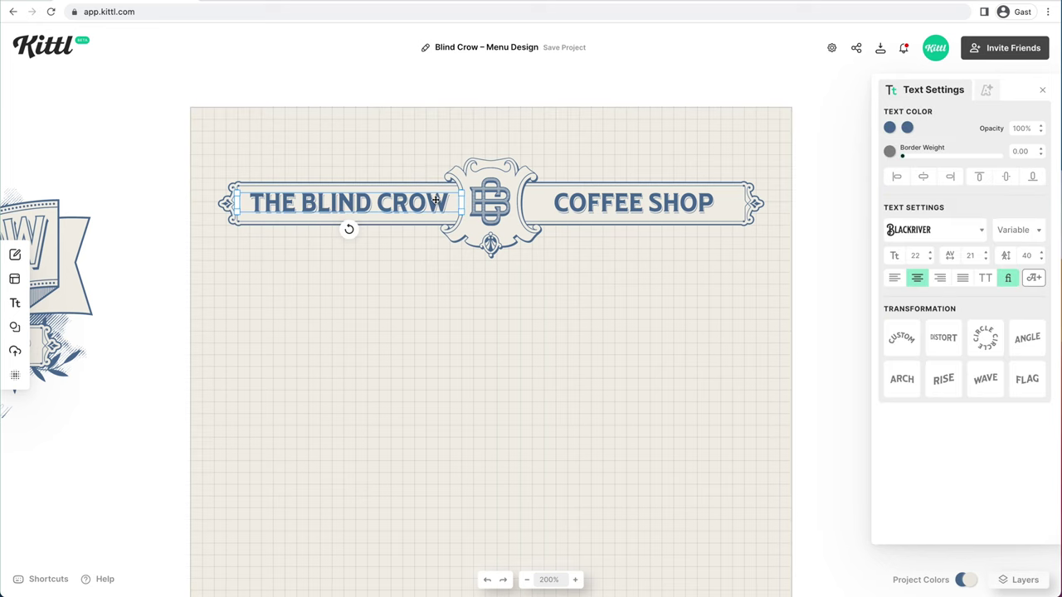
pyautogui.click(930, 260)
pyautogui.click(930, 260)
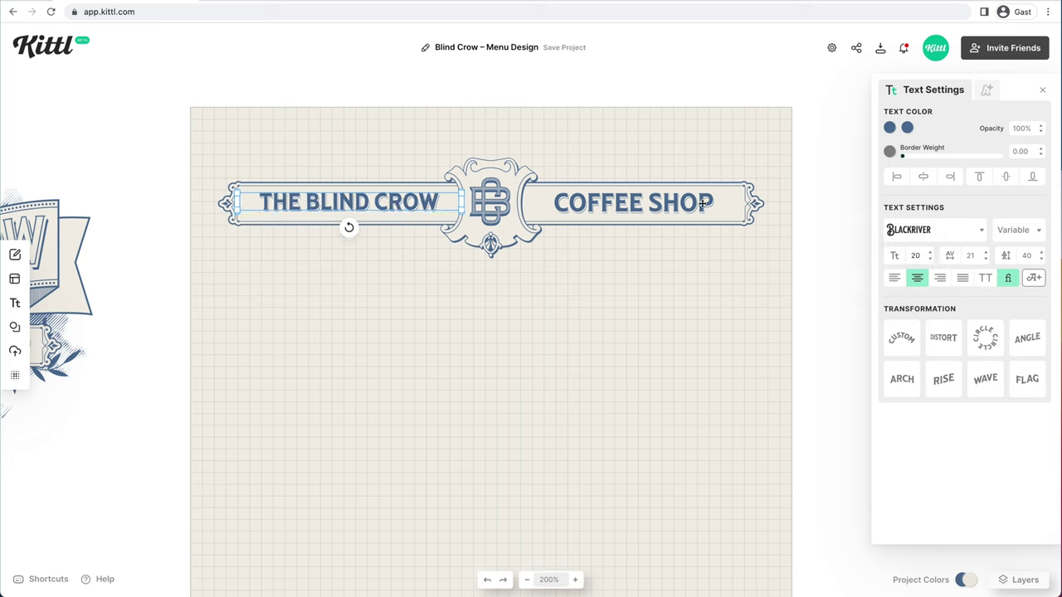
pyautogui.click(705, 206)
pyautogui.click(930, 260)
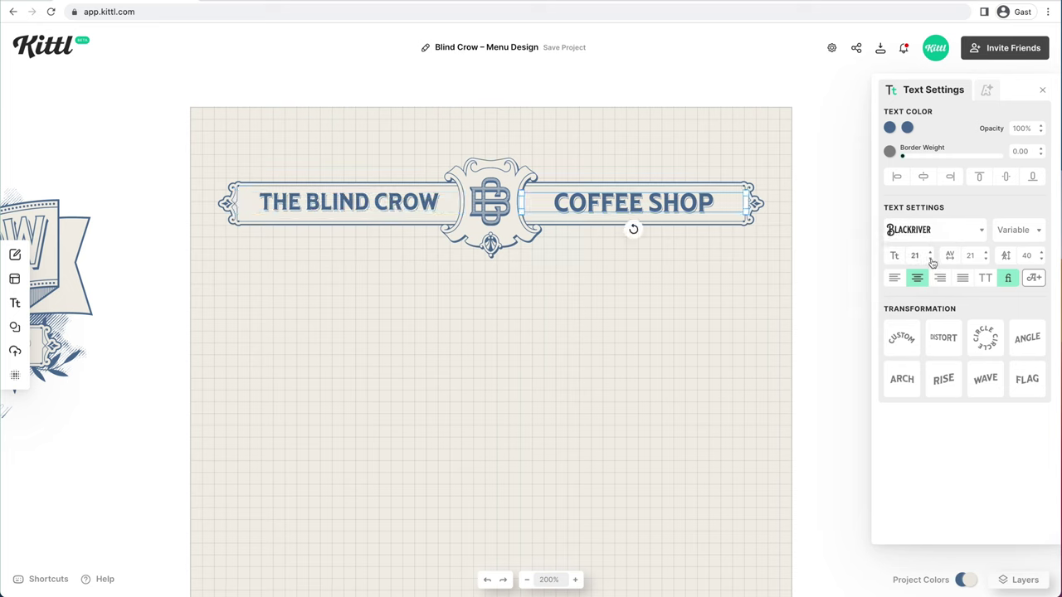
pyautogui.click(930, 260)
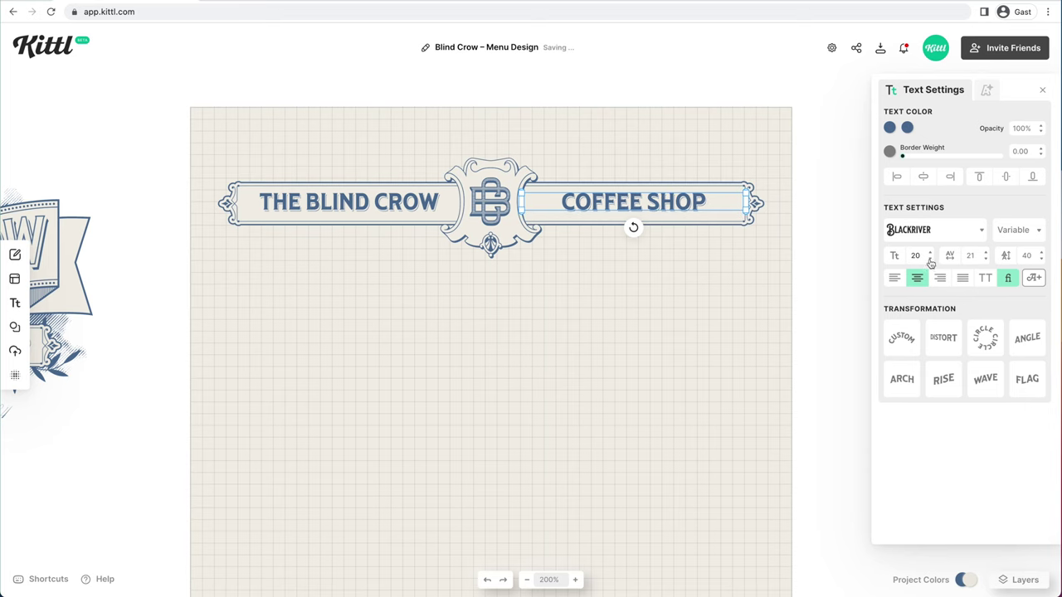
pyautogui.click(417, 204)
pyautogui.press('Down')
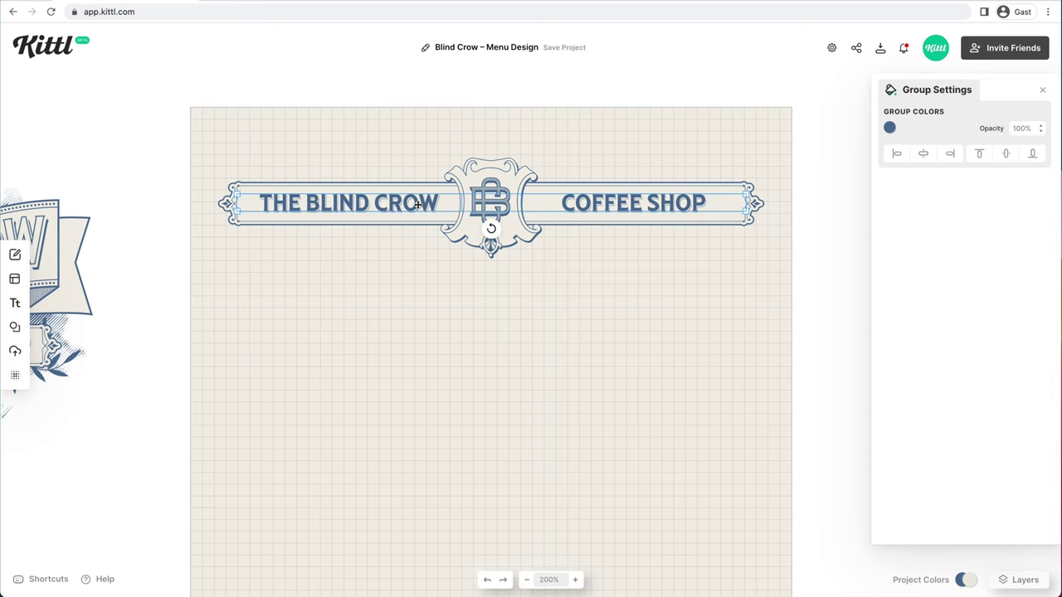
# Group all the header elements at the top of the layer stack and name the group Header
pyautogui.moveTo(790, 311); pyautogui.dragTo(211, 114)
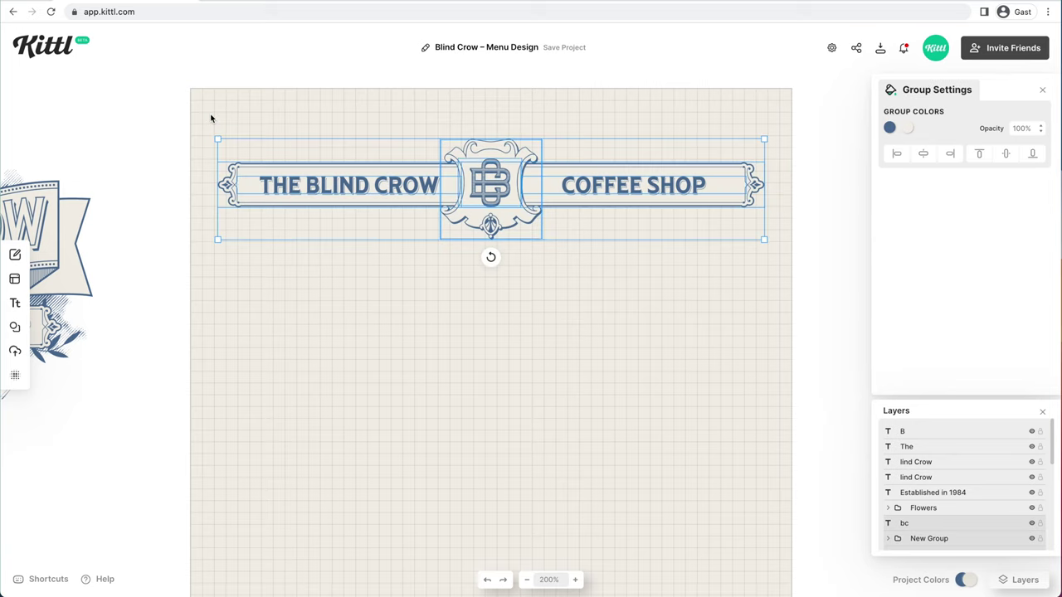
pyautogui.press('super+g')
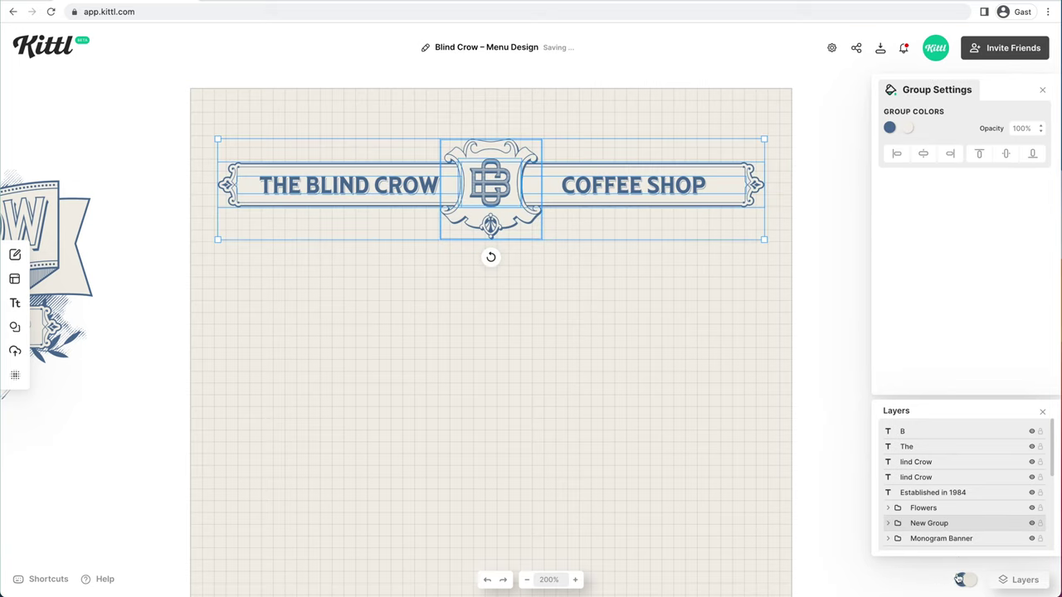
pyautogui.moveTo(942, 525); pyautogui.dragTo(934, 431)
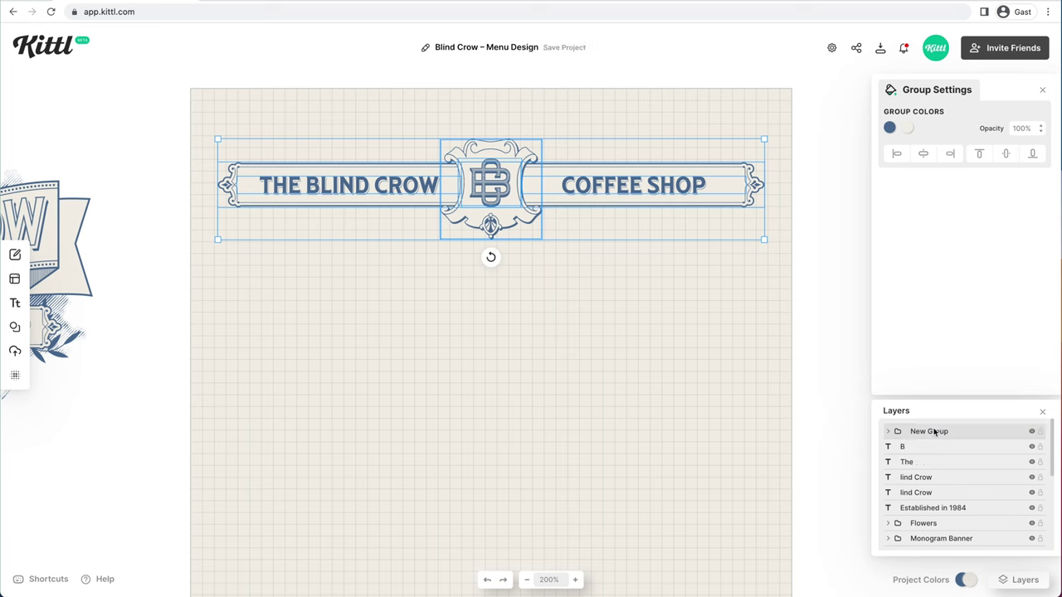
pyautogui.doubleClick(934, 432)
pyautogui.write('Header')
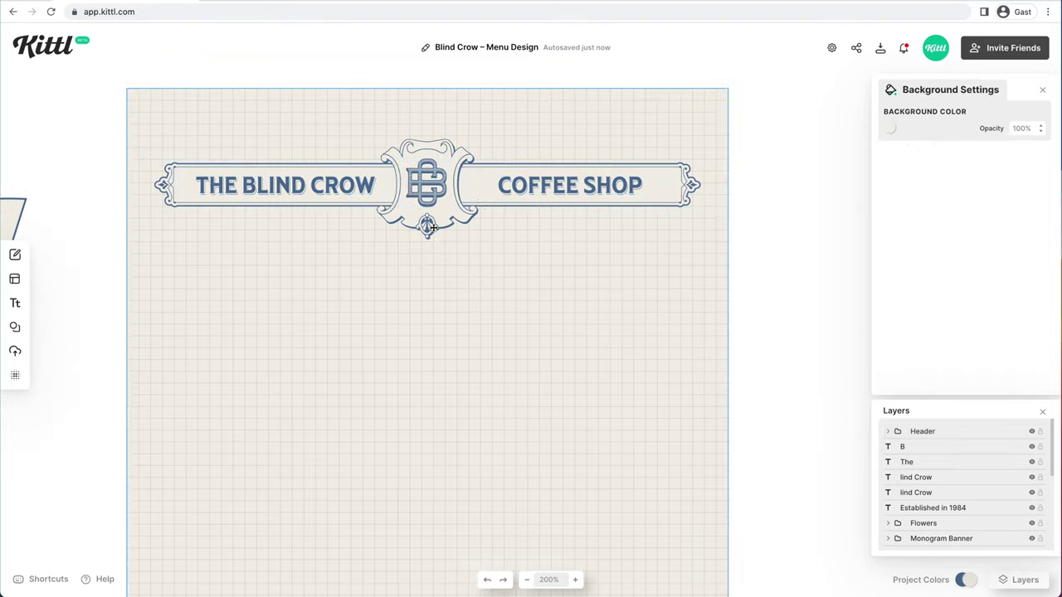
# Scale the header group down to leave wider side margins and centre it horizontally on the artboard
pyautogui.click(435, 229)
pyautogui.moveTo(700, 240); pyautogui.dragTo(637, 223)
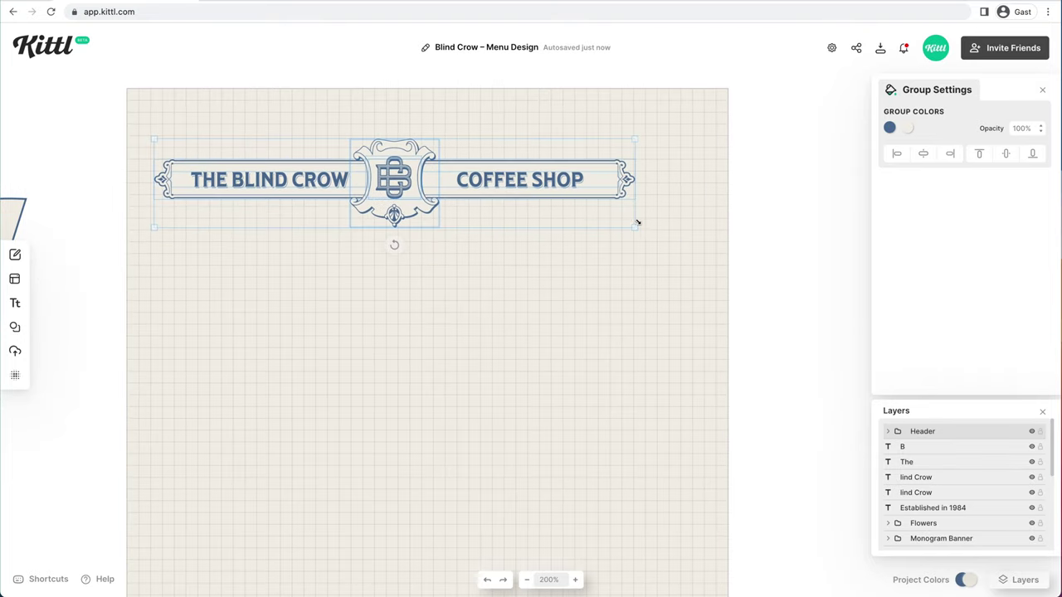
pyautogui.click(921, 156)
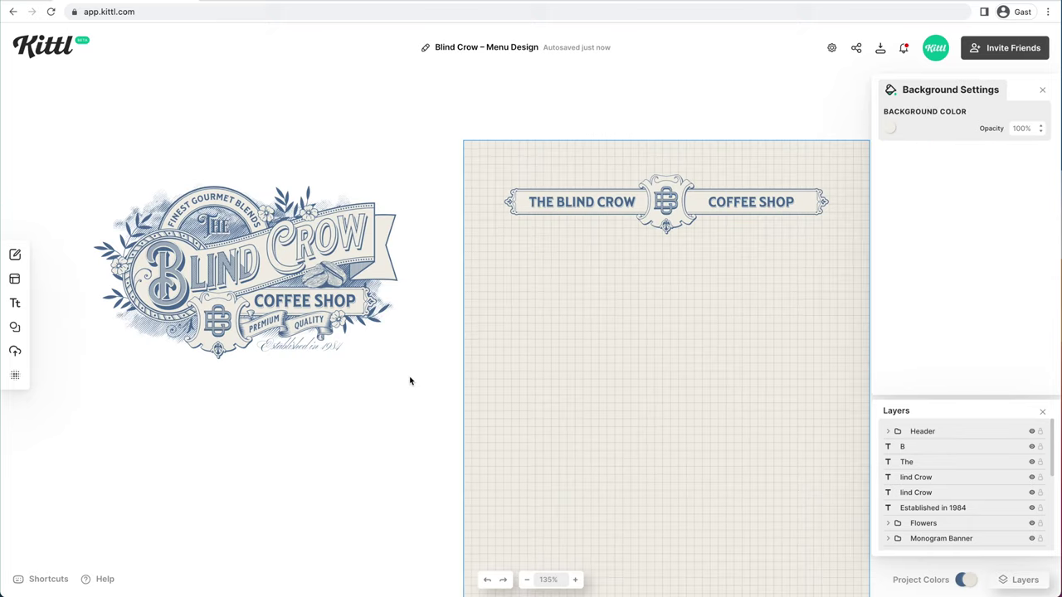
# Delete the original Blind Crow logo artwork beside the artboard
pyautogui.moveTo(410, 379); pyautogui.dragTo(83, 161)
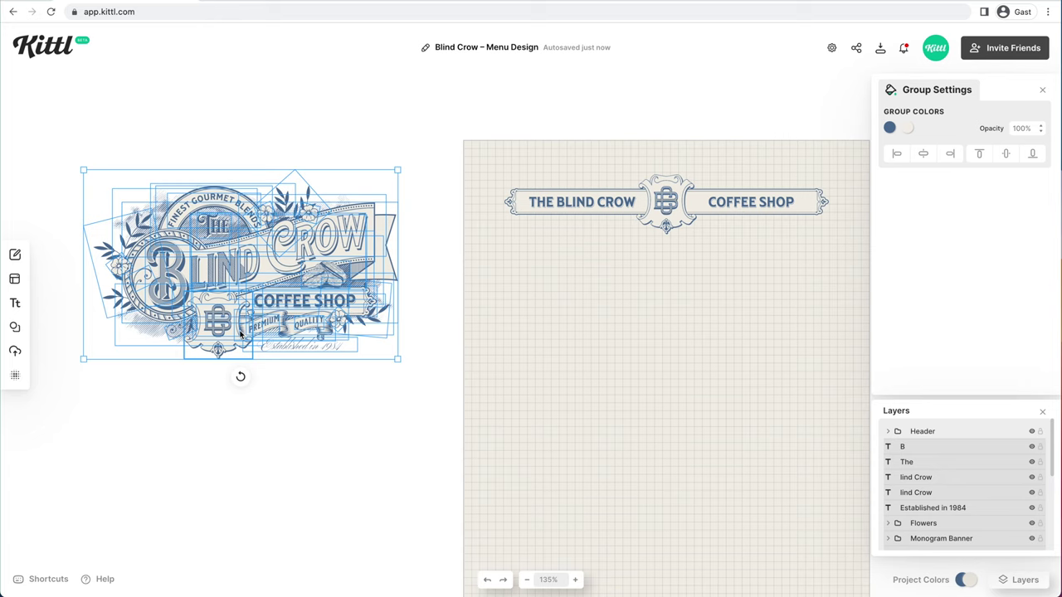
pyautogui.press('Delete')
pyautogui.moveTo(704, 390); pyautogui.dragTo(631, 362)
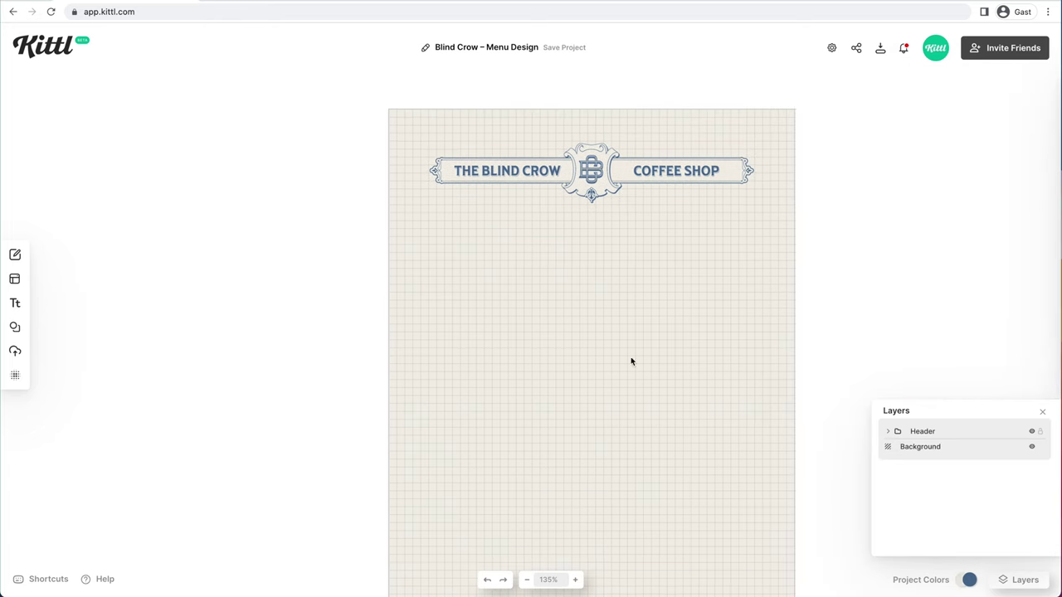
pyautogui.moveTo(850, 361); pyautogui.dragTo(799, 352)
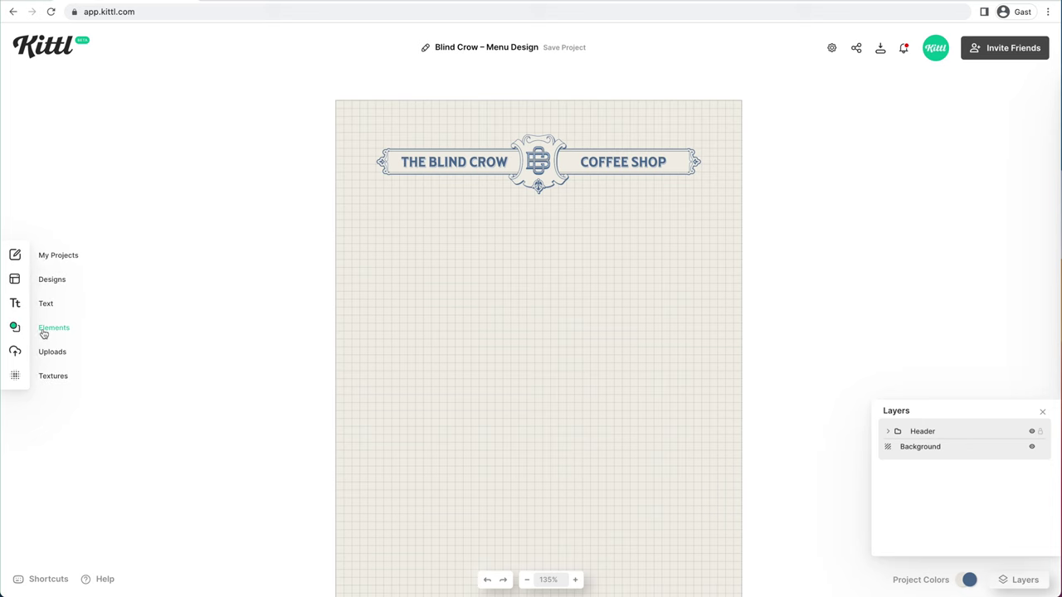
# Add a square basic shape to the artboard and remove its fill colour
pyautogui.click(44, 332)
pyautogui.click(148, 251)
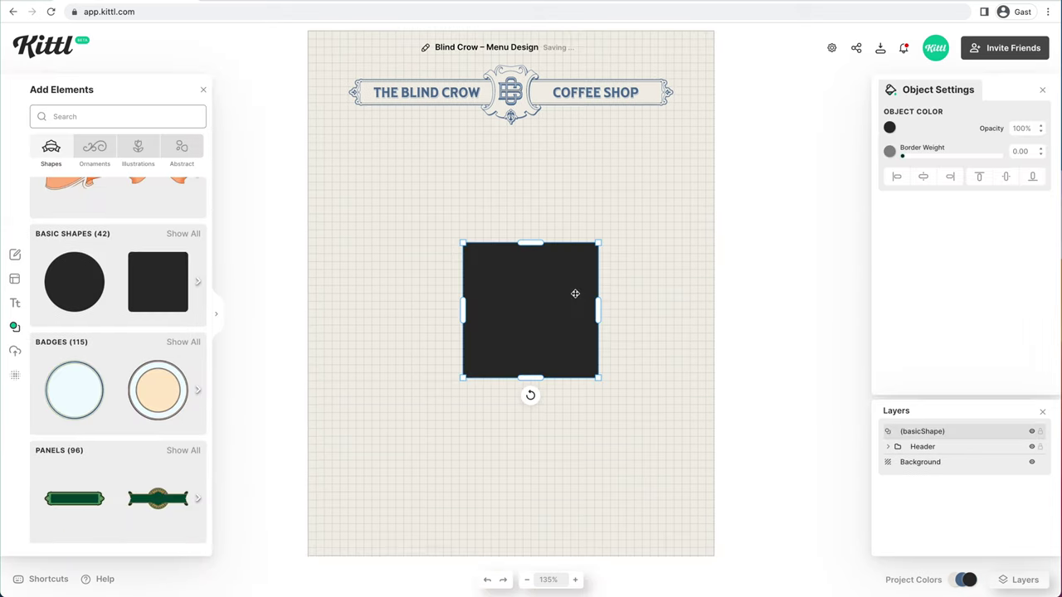
pyautogui.click(891, 129)
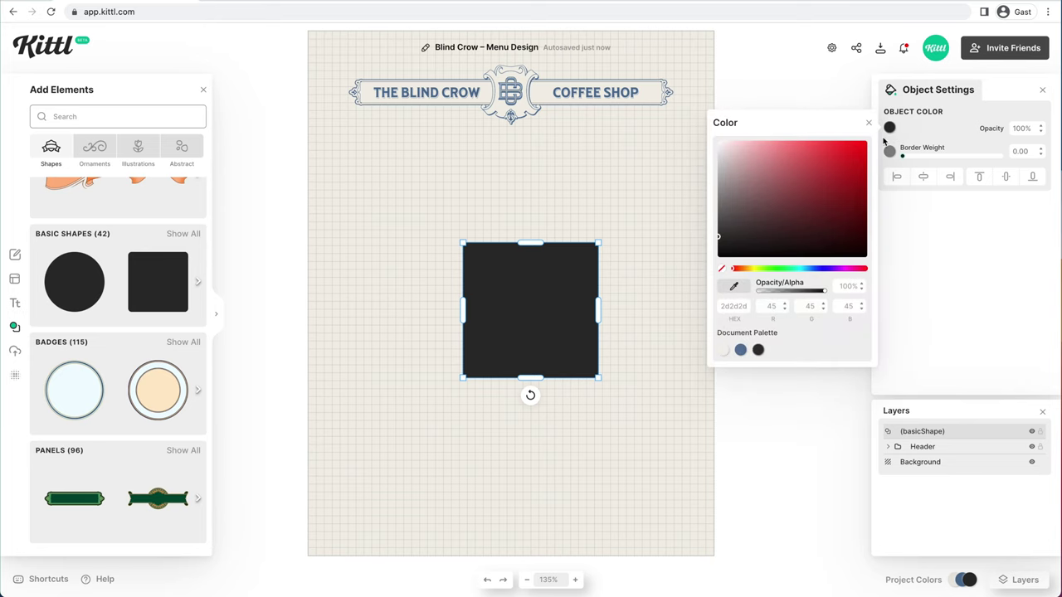
pyautogui.click(721, 270)
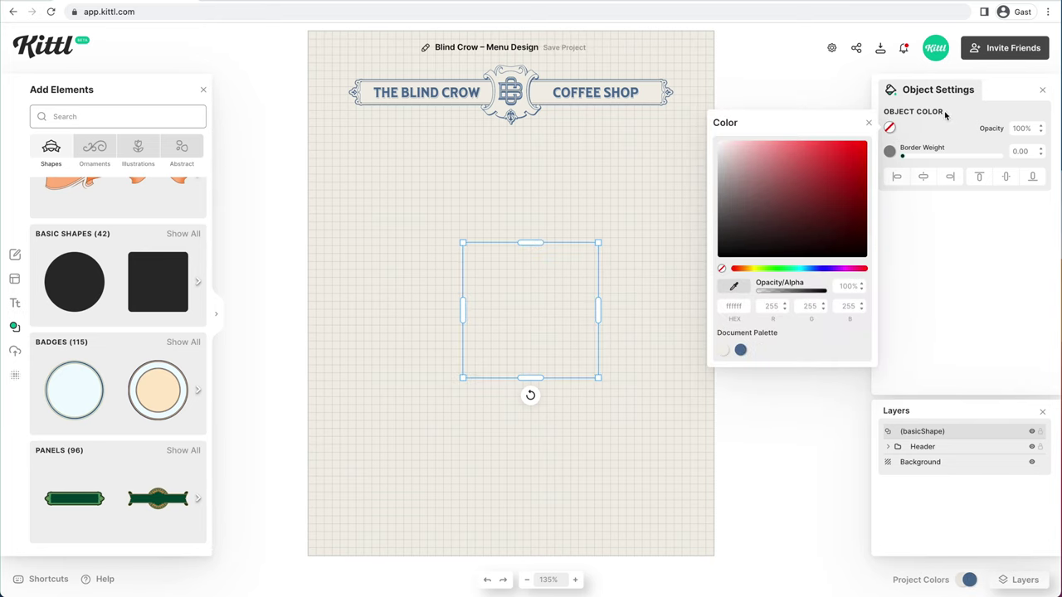
# Give the square a border in the document palette's blue with a weight of 12.00
pyautogui.click(890, 151)
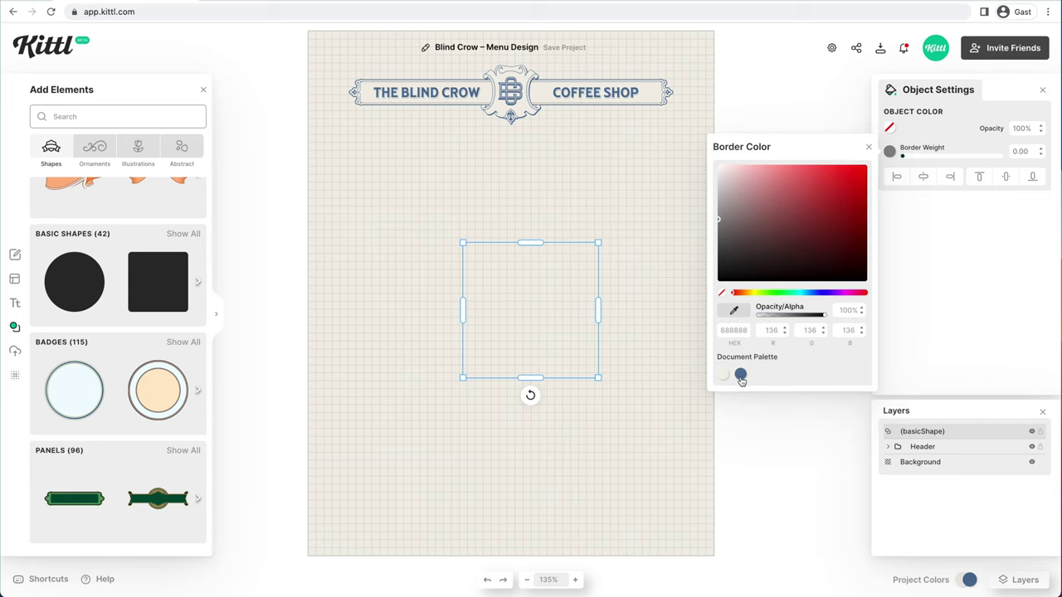
pyautogui.click(741, 376)
pyautogui.click(934, 163)
pyautogui.moveTo(916, 159); pyautogui.dragTo(916, 162)
# Stretch the square's four sides to the artboard edges so it frames the whole menu page
pyautogui.scroll(1, 470, 259)
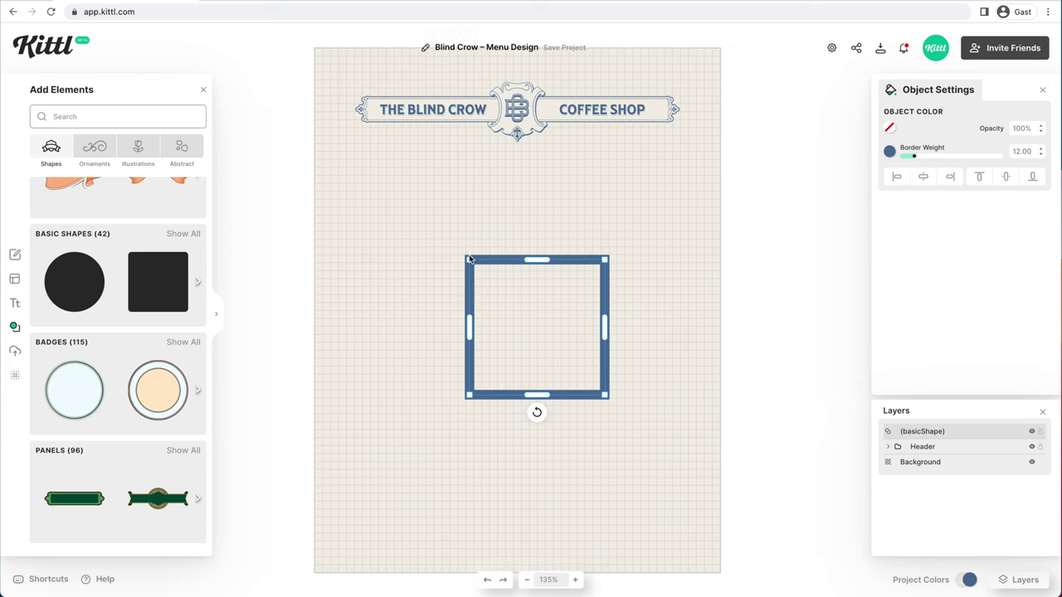
pyautogui.moveTo(535, 263); pyautogui.dragTo(578, 47)
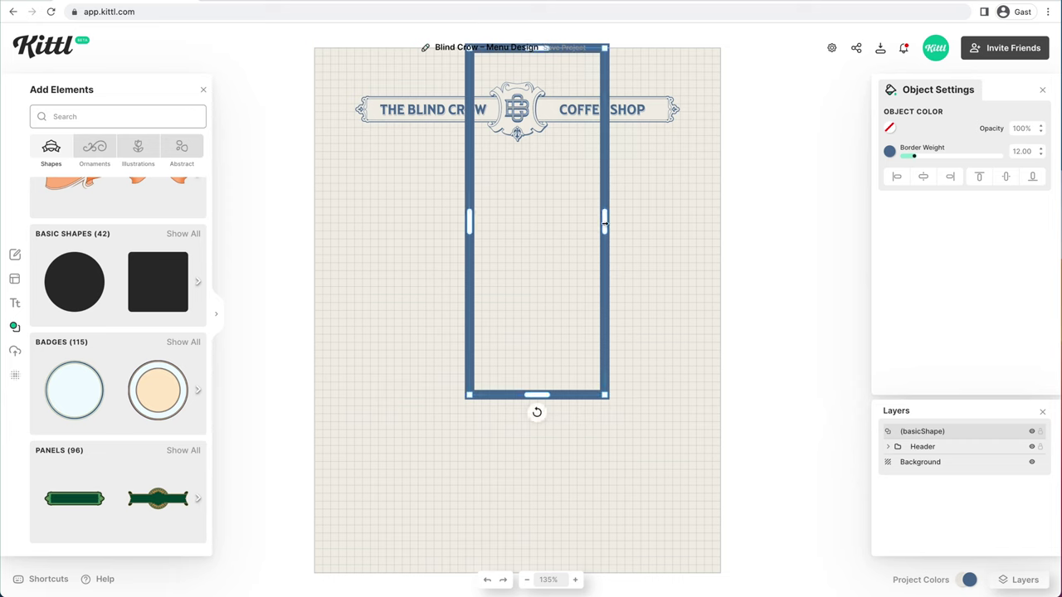
pyautogui.moveTo(605, 222); pyautogui.dragTo(721, 221)
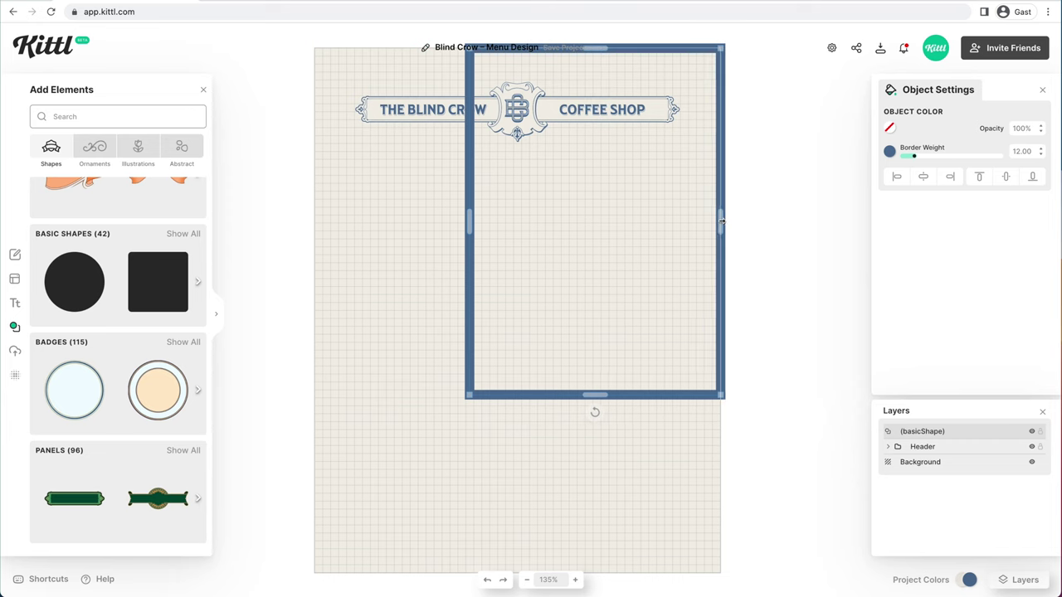
pyautogui.moveTo(470, 224); pyautogui.dragTo(314, 221)
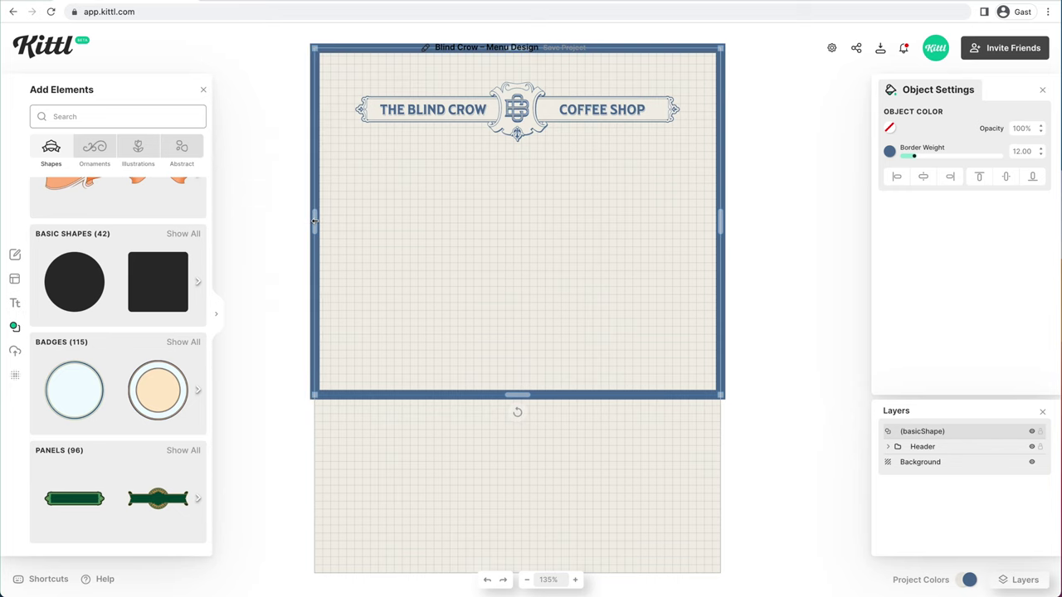
pyautogui.scroll(-2, 590, 481)
pyautogui.moveTo(517, 330); pyautogui.dragTo(516, 508)
# Set the page frame's border weight to 16.90 and check its thickness at the artboard's side edge
pyautogui.moveTo(913, 156); pyautogui.dragTo(921, 158)
pyautogui.scroll(5, 757, 265)
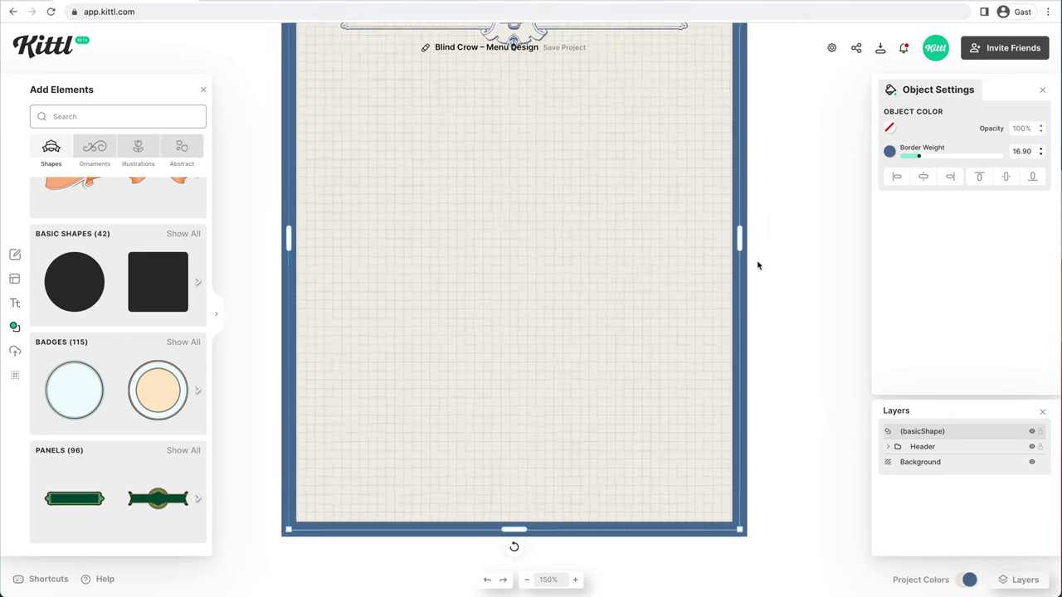
pyautogui.press('super+plus')
pyautogui.moveTo(785, 262); pyautogui.dragTo(548, 275)
pyautogui.click(647, 274)
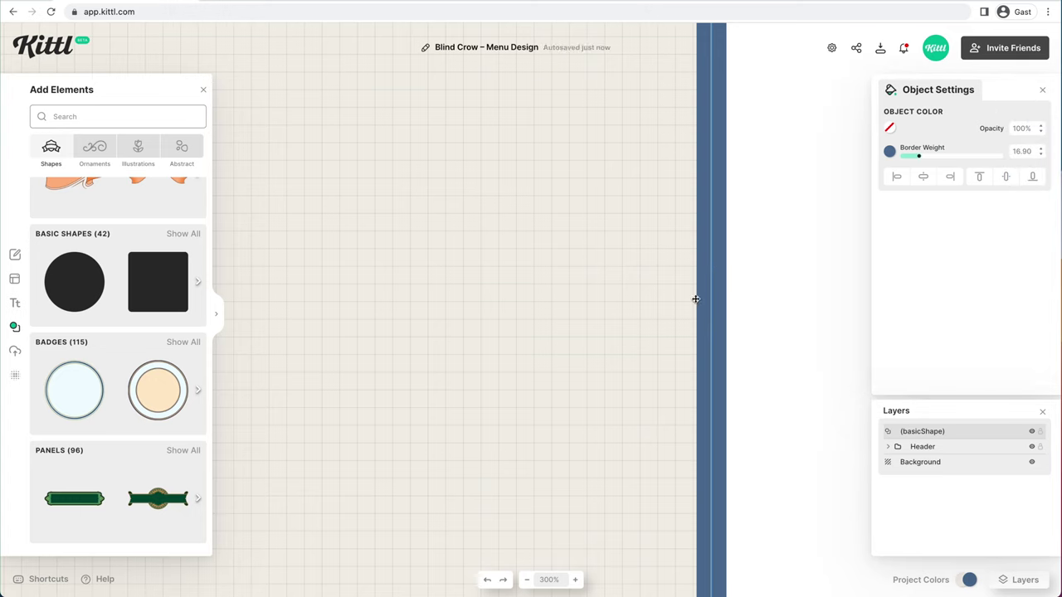
# Increase the page frame's border weight to 40.00 and check it on the whole page
pyautogui.moveTo(925, 159); pyautogui.dragTo(941, 159)
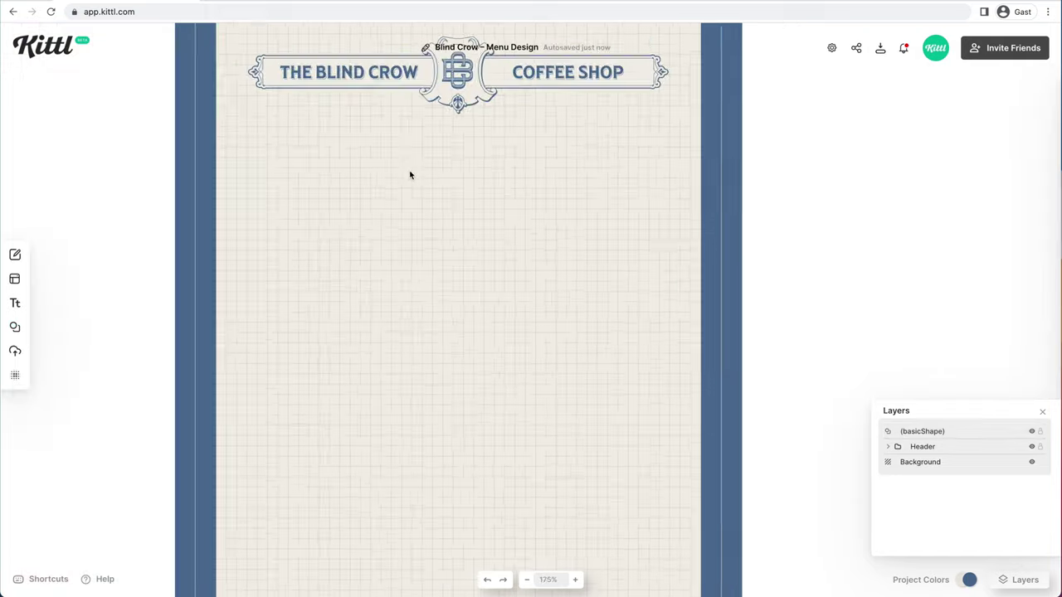
pyautogui.press('super+minus')
pyautogui.press('super+minus')
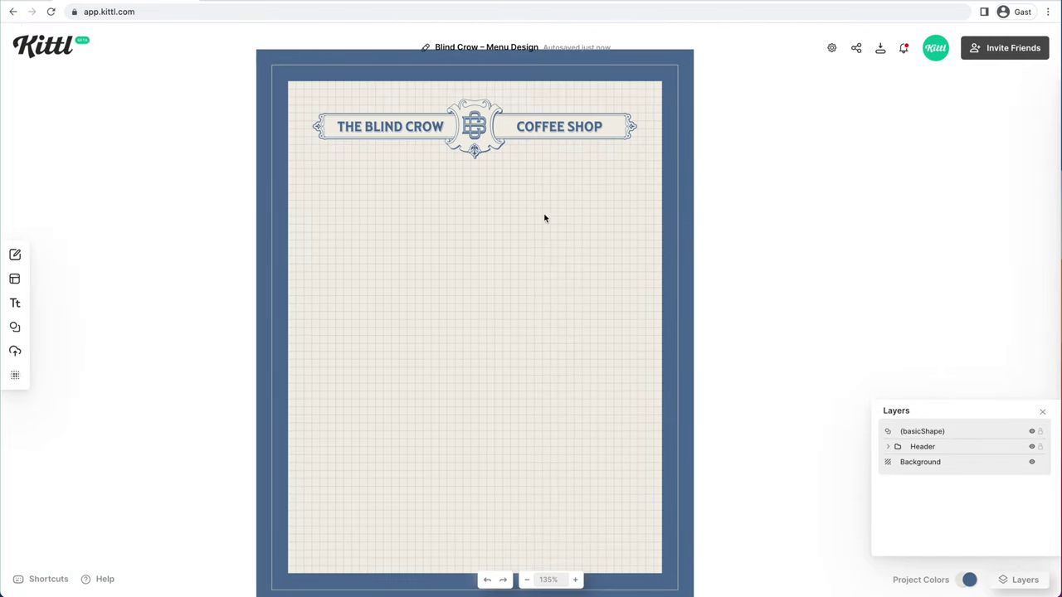
pyautogui.scroll(-2, 546, 248)
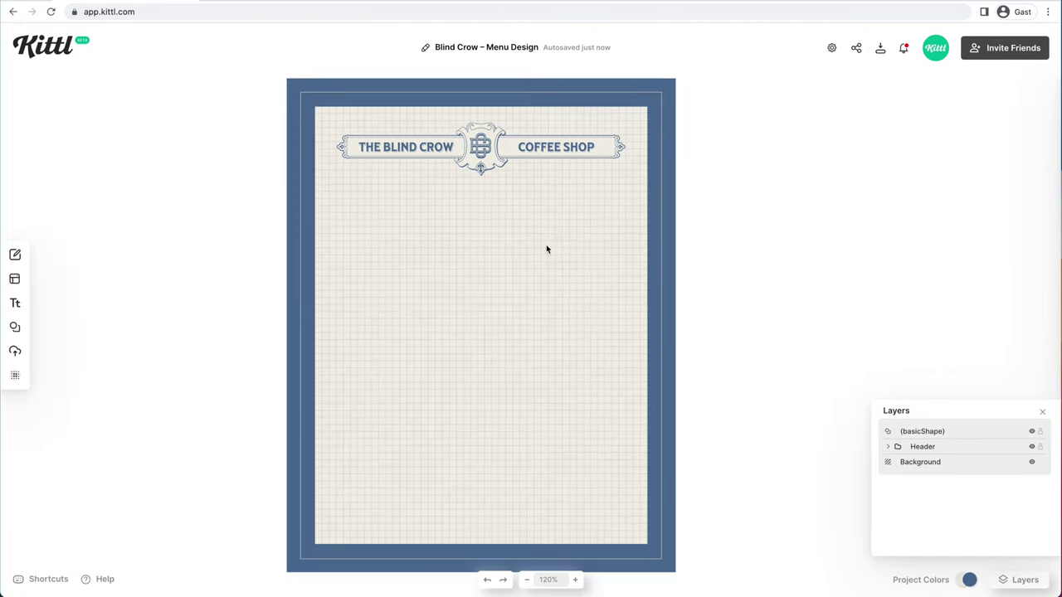
# Turn on trim view for the artboard so everything outside the page is cut off
pyautogui.click(834, 48)
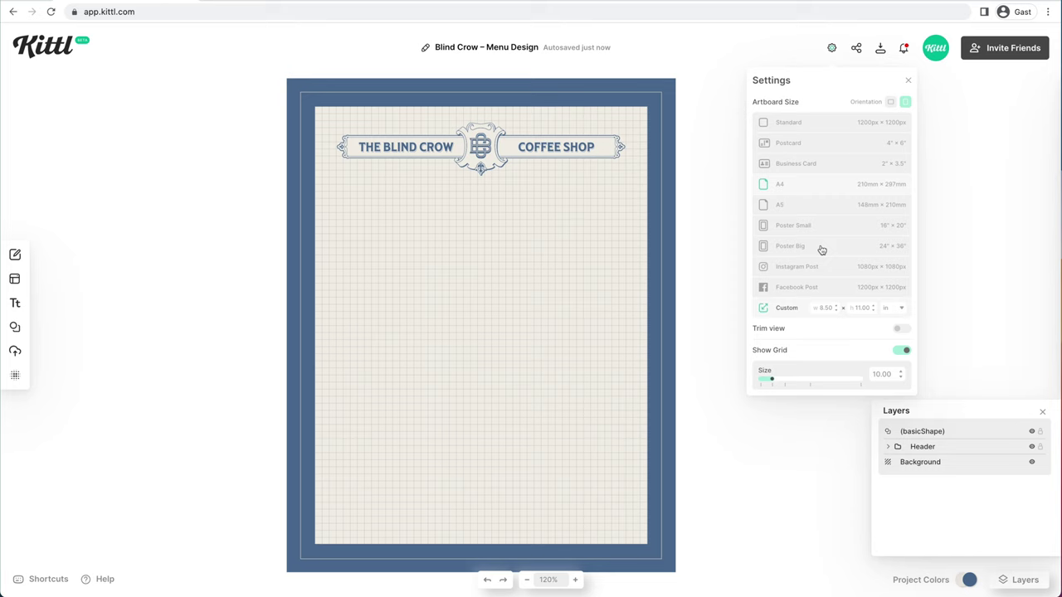
pyautogui.click(900, 329)
pyautogui.click(717, 318)
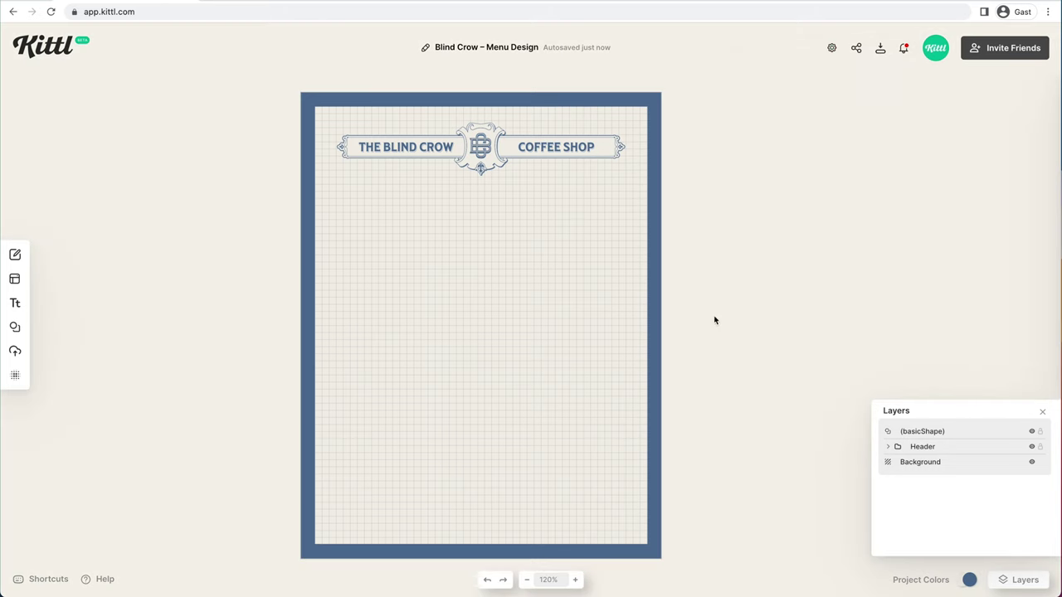
# Set the blue page frame's opacity to 30%
pyautogui.click(658, 335)
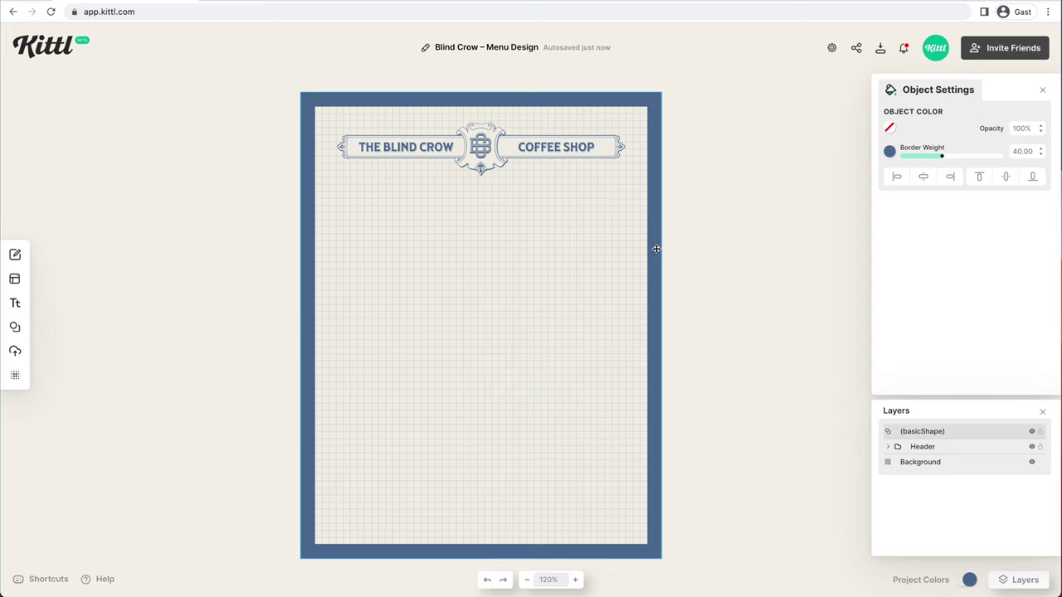
pyautogui.click(1032, 129)
pyautogui.write('20')
pyautogui.press('Return')
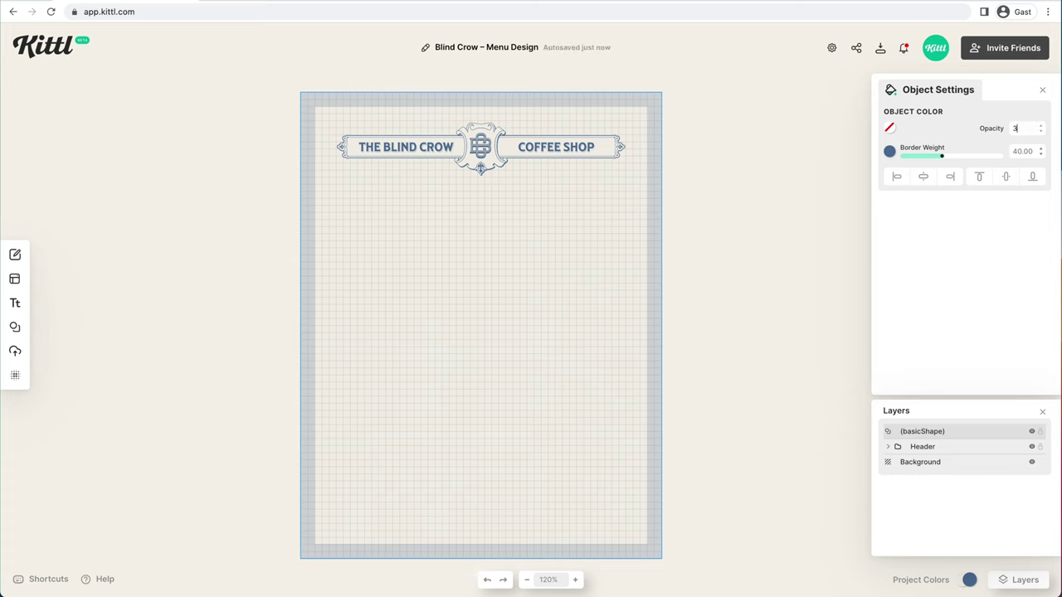
pyautogui.write('30')
pyautogui.press('Return')
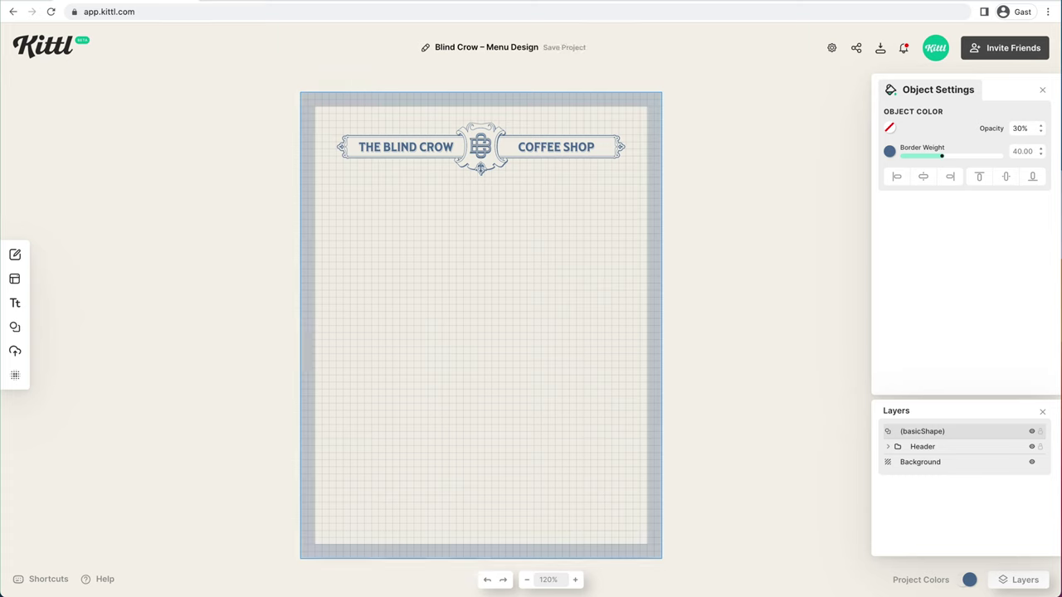
# Rename the page frame's layer to "Outer Frame" and lock it
pyautogui.doubleClick(928, 434)
pyautogui.write('Outer Frame')
pyautogui.click(1040, 433)
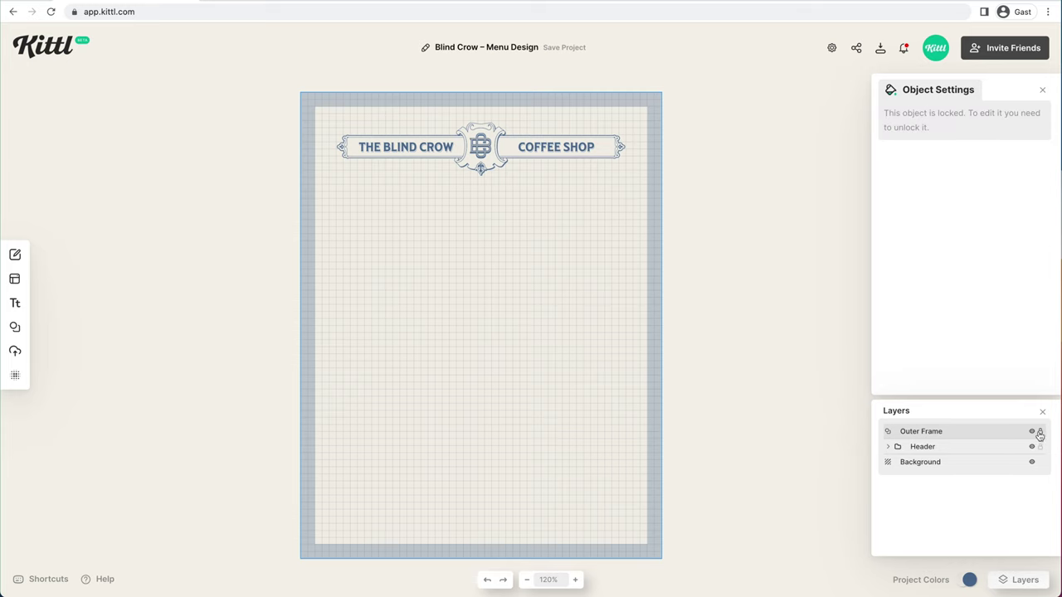
pyautogui.click(768, 459)
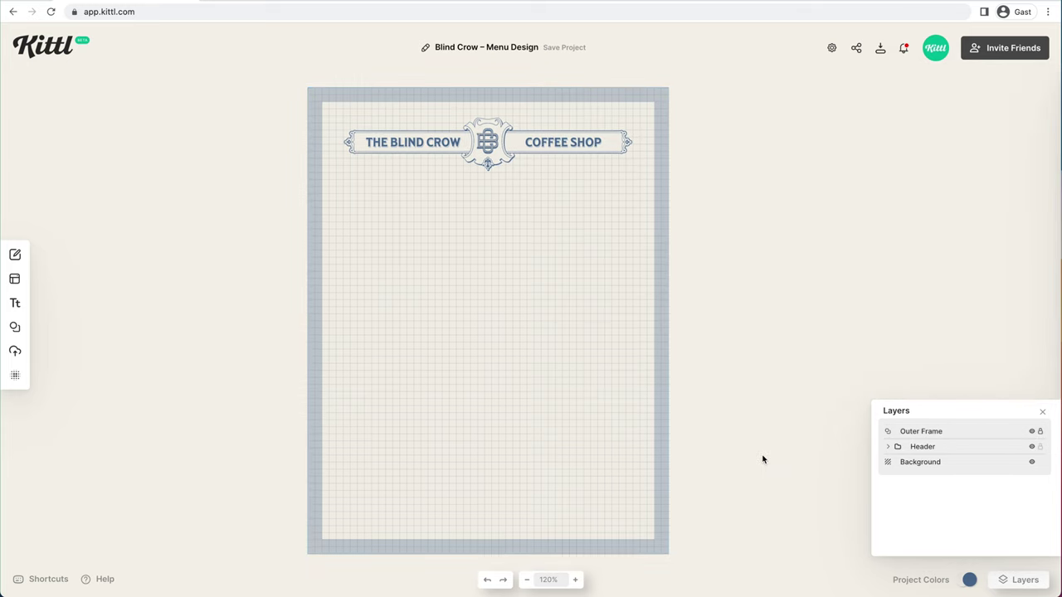
# Add a square basic shape and shape it into a thin vertical line running from below the header to near the lower frame edge
pyautogui.click(14, 327)
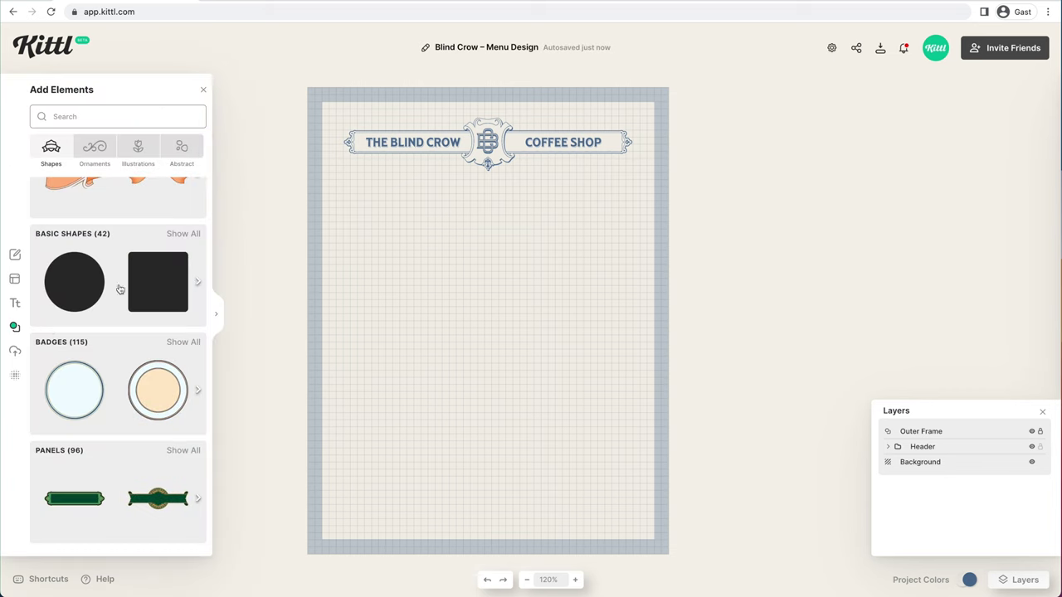
pyautogui.click(160, 287)
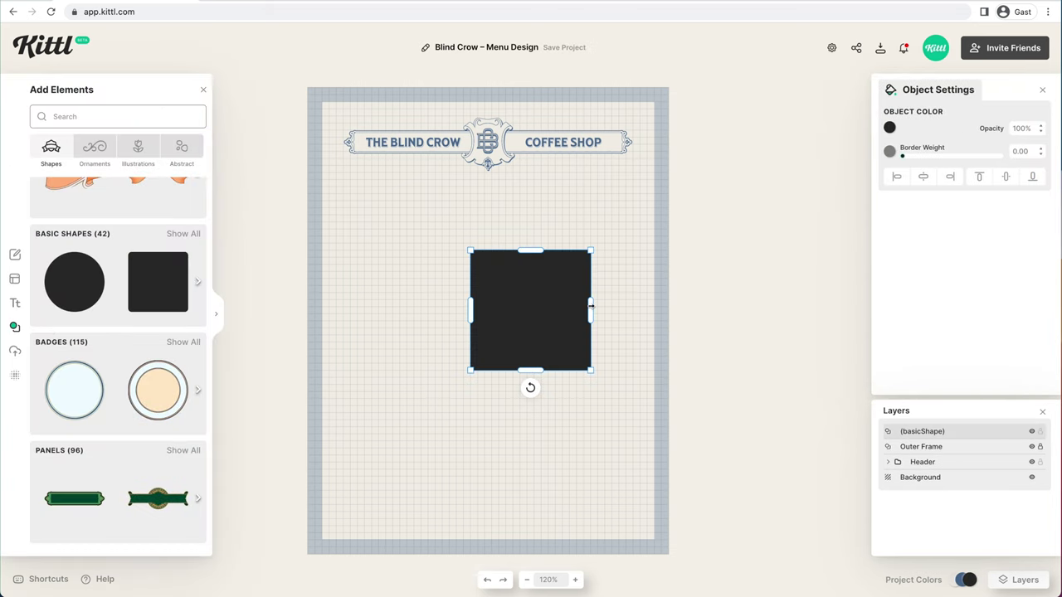
pyautogui.moveTo(591, 307); pyautogui.dragTo(470, 324)
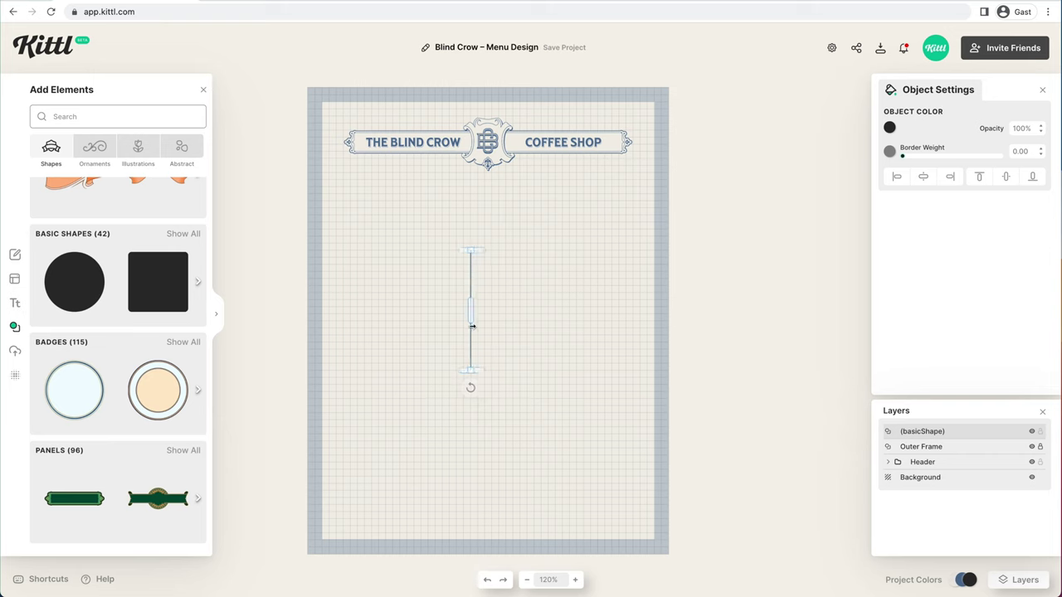
pyautogui.moveTo(480, 371); pyautogui.dragTo(479, 520)
pyautogui.moveTo(482, 249); pyautogui.dragTo(479, 187)
# Centre the vertical divider line horizontally on the artboard and fill it with the document palette's blue
pyautogui.click(924, 176)
pyautogui.click(889, 126)
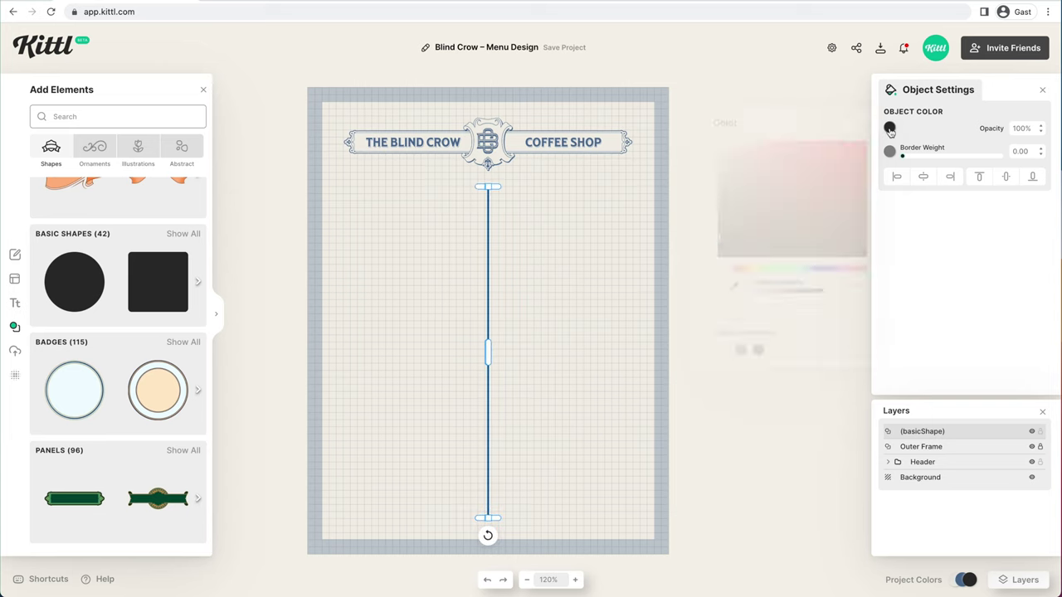
pyautogui.click(741, 351)
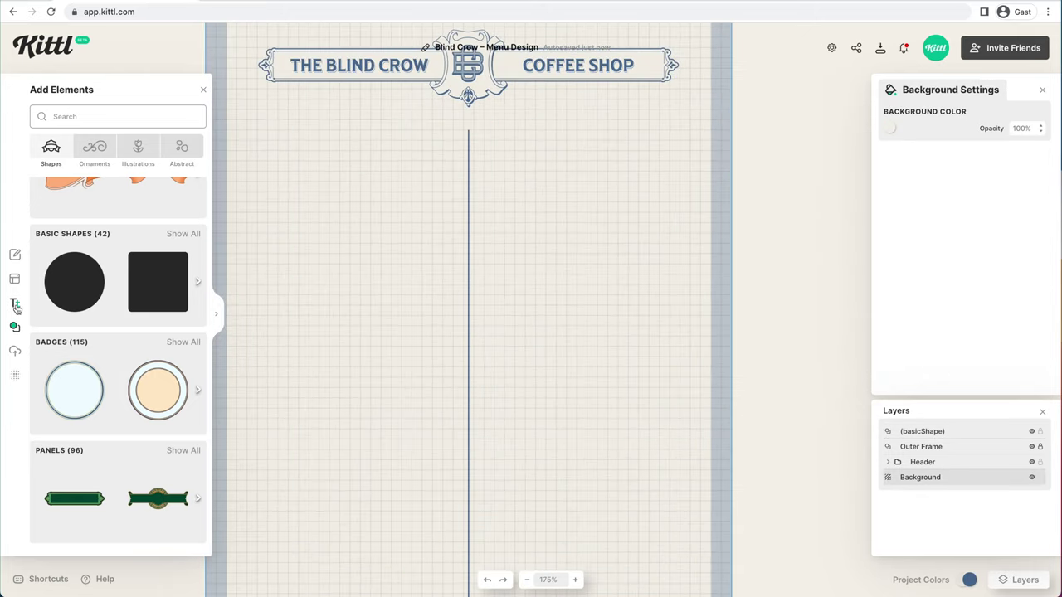
# Look through the paragraph templates and add a headline text reading "ALL DAY BREAKFAST"
pyautogui.click(15, 304)
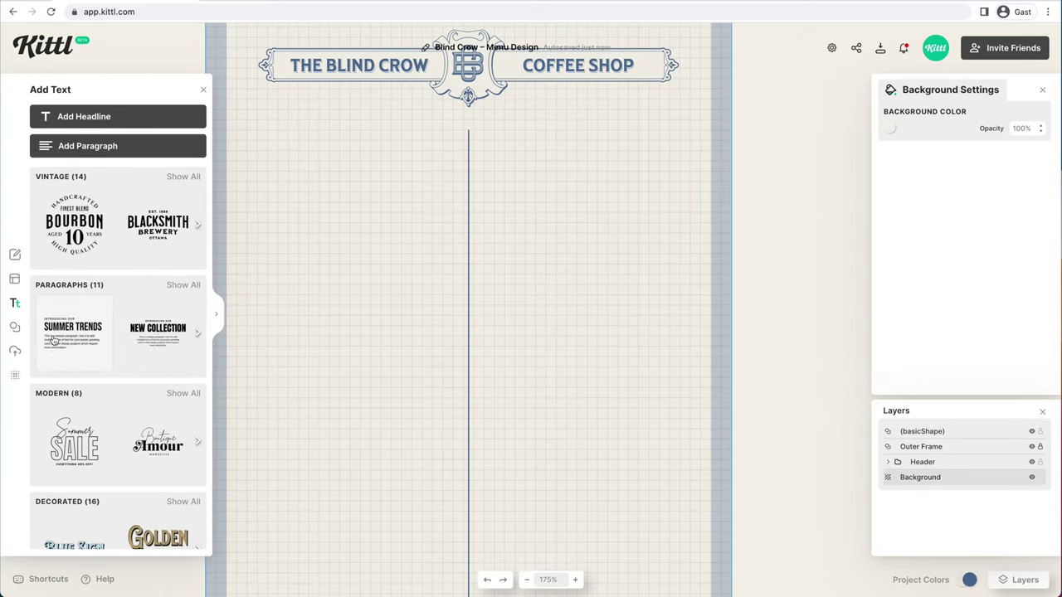
pyautogui.hscroll(5, 54, 340)
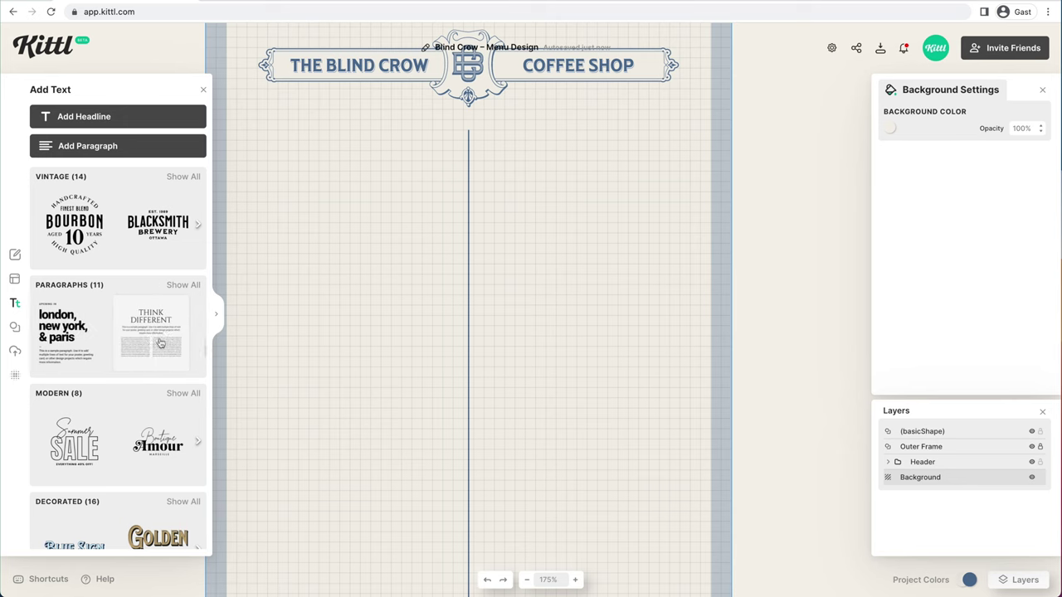
pyautogui.hscroll(5, 160, 342)
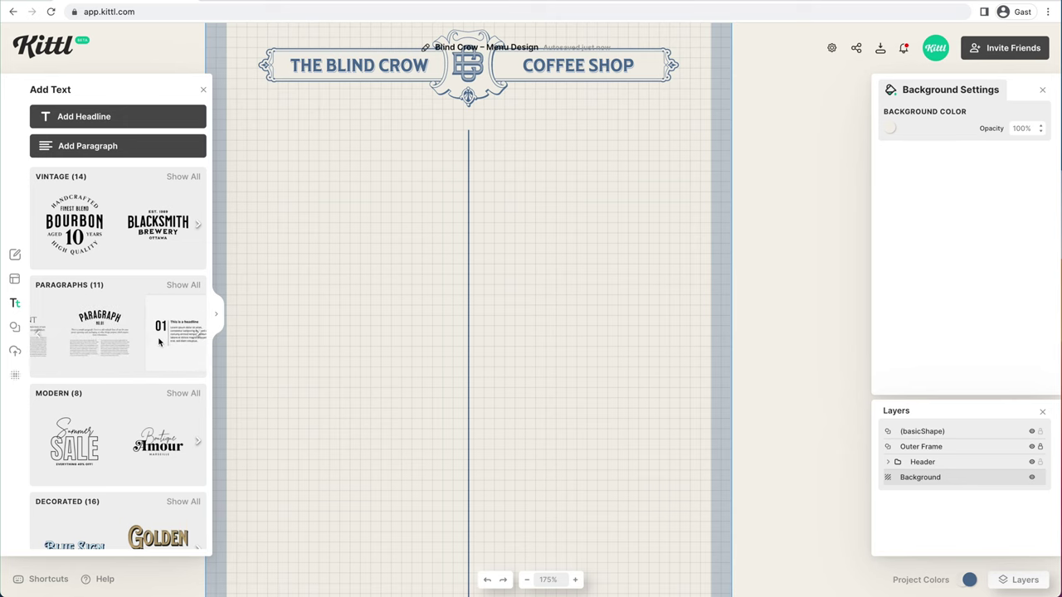
pyautogui.click(116, 118)
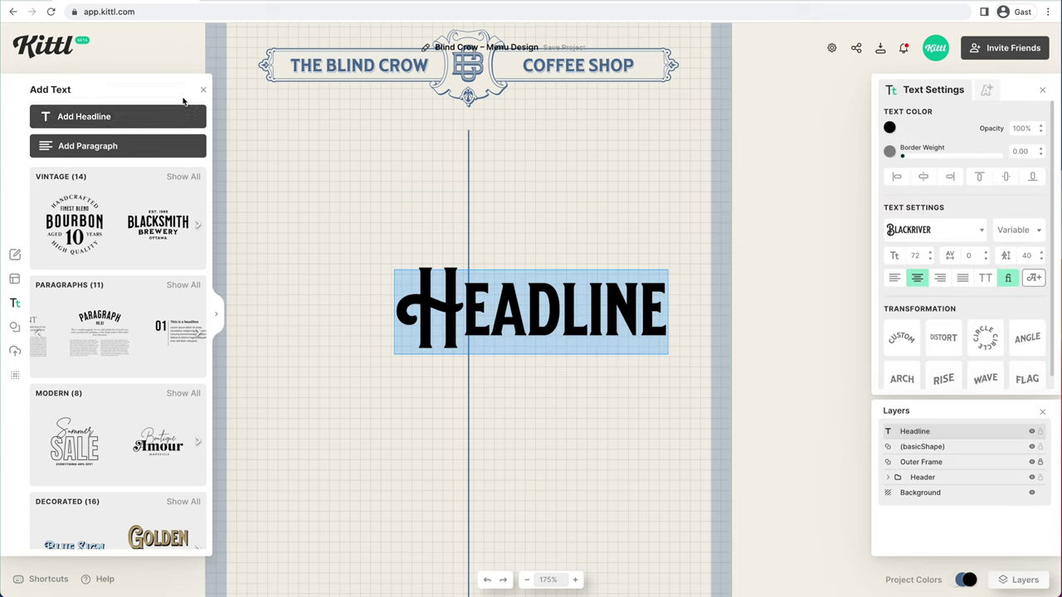
pyautogui.click(599, 343)
pyautogui.press('super+a')
pyautogui.write('ALL DAY')
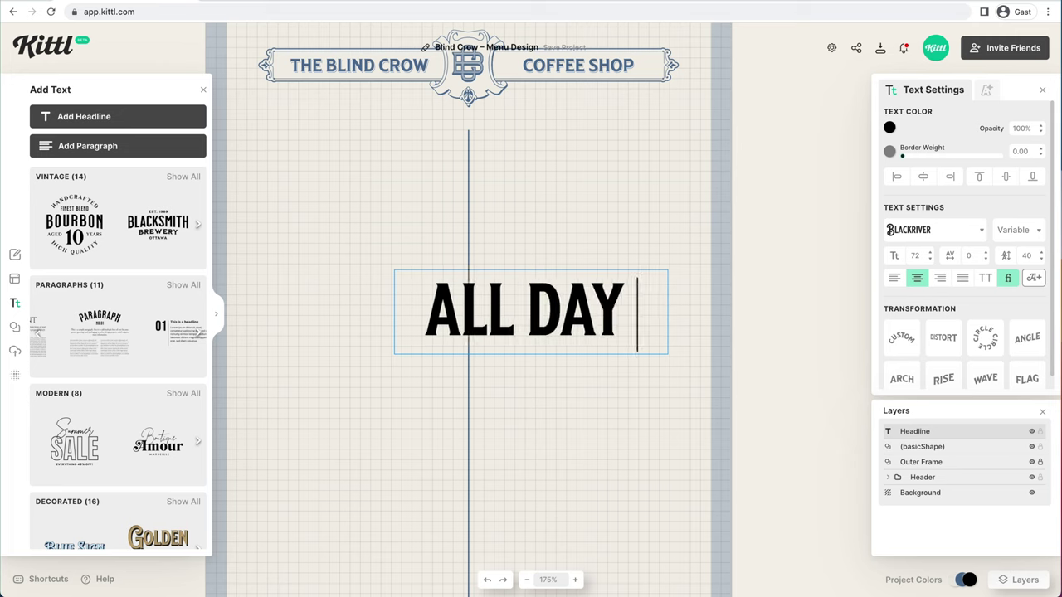
pyautogui.press('Return')
pyautogui.write('BREAKFAS')
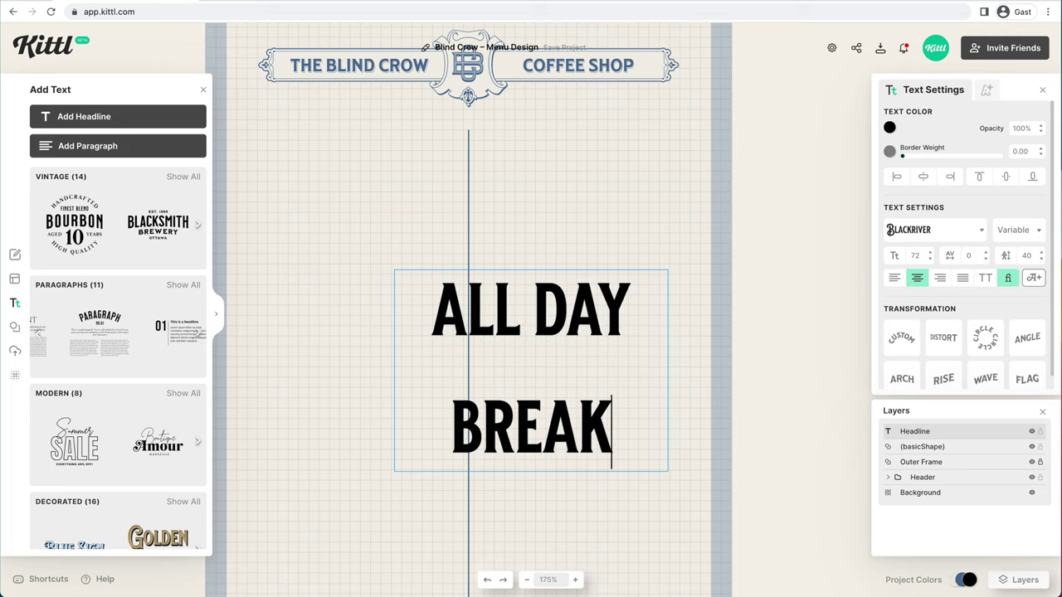
pyautogui.press('BackSpace')
pyautogui.write('FAST')
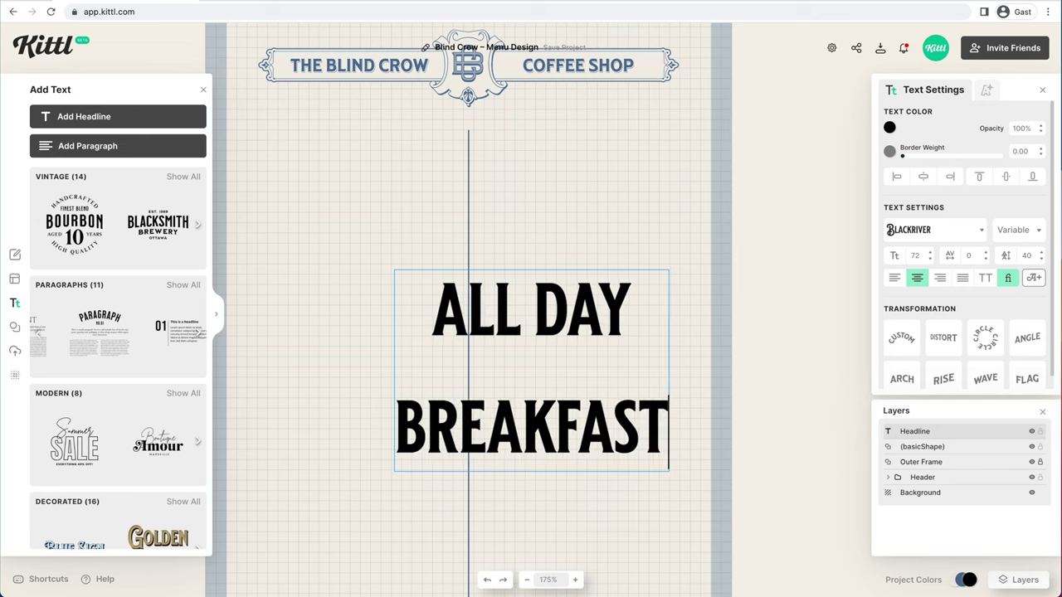
pyautogui.press('Escape')
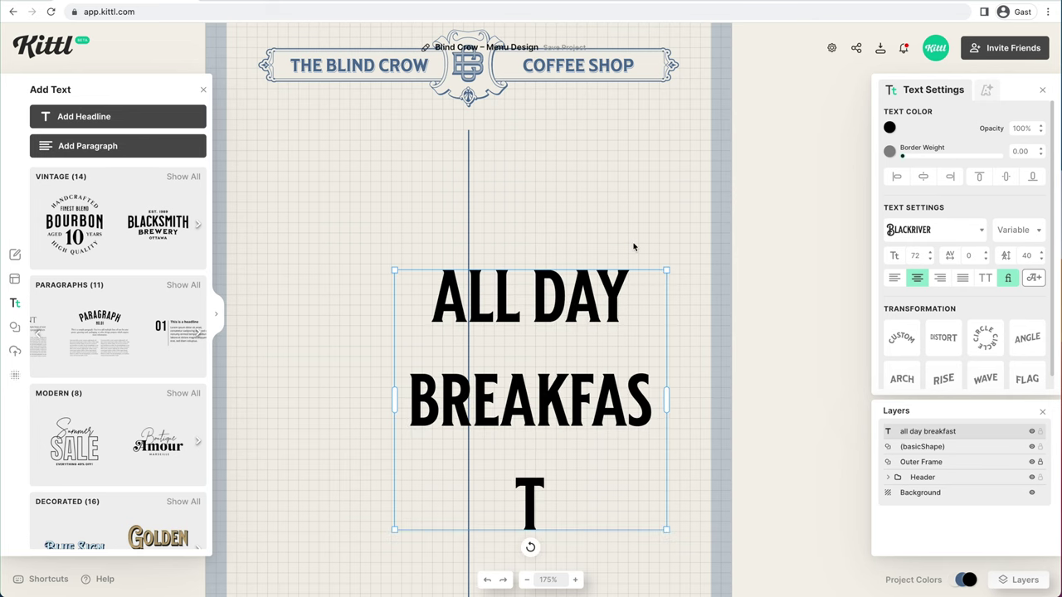
# Fit the ALL DAY BREAKFAST headline on one line between the frame and the divider, at font size 14
pyautogui.moveTo(669, 401); pyautogui.dragTo(803, 395)
pyautogui.moveTo(583, 303); pyautogui.dragTo(418, 194)
pyautogui.moveTo(633, 238); pyautogui.dragTo(469, 252)
pyautogui.click(930, 258)
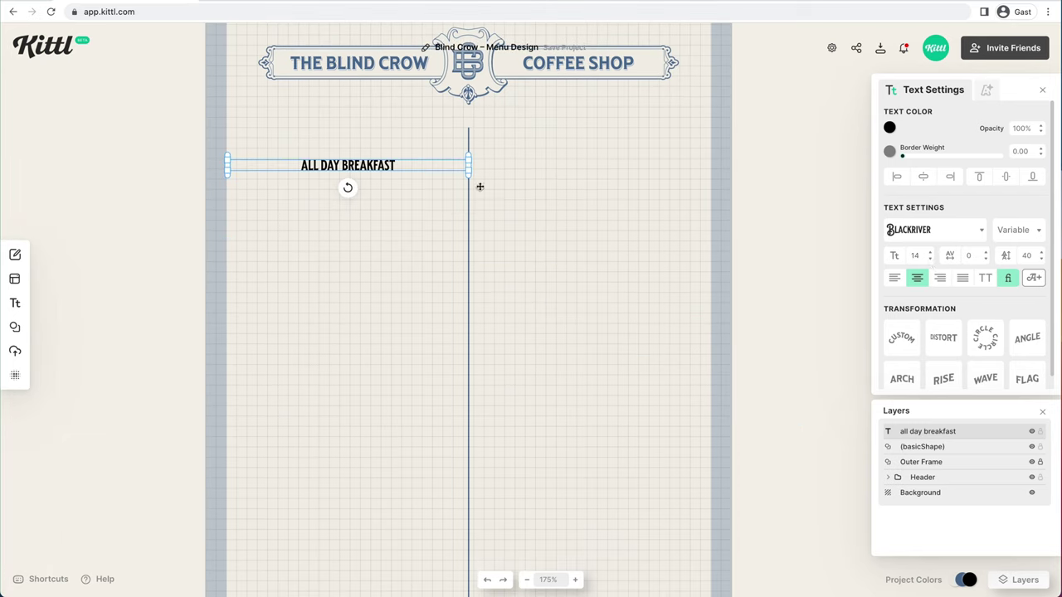
# Style the headline with broader variable-font letters, the document palette's blue, font size 13 and letter spacing 20
pyautogui.click(1018, 229)
pyautogui.moveTo(828, 248); pyautogui.dragTo(893, 249)
pyautogui.click(889, 127)
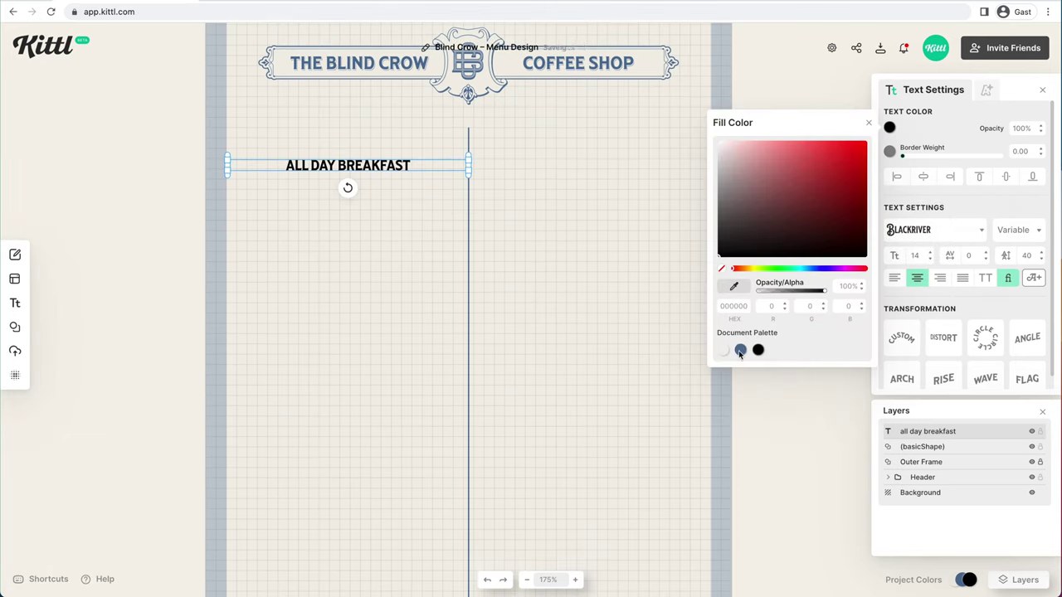
pyautogui.click(742, 351)
pyautogui.click(930, 259)
pyautogui.click(930, 259)
pyautogui.click(930, 253)
pyautogui.click(539, 224)
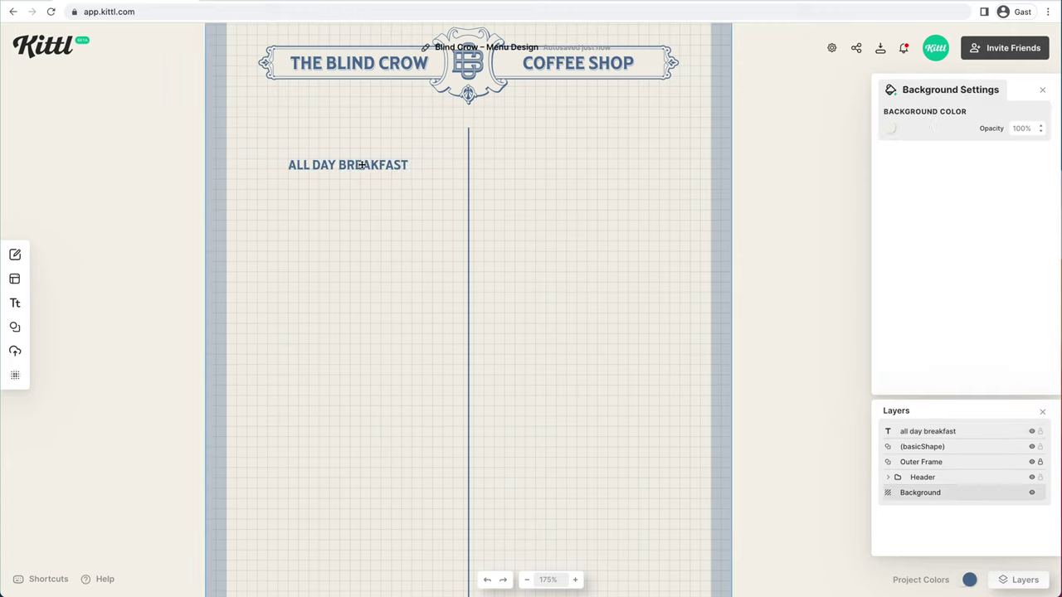
# Move the ALL DAY BREAKFAST heading up level with the divider's upper end and narrow its text box from both sides
pyautogui.moveTo(361, 164); pyautogui.dragTo(372, 135)
pyautogui.scroll(5, 380, 204)
pyautogui.moveTo(381, 203); pyautogui.dragTo(424, 326)
pyautogui.click(365, 207)
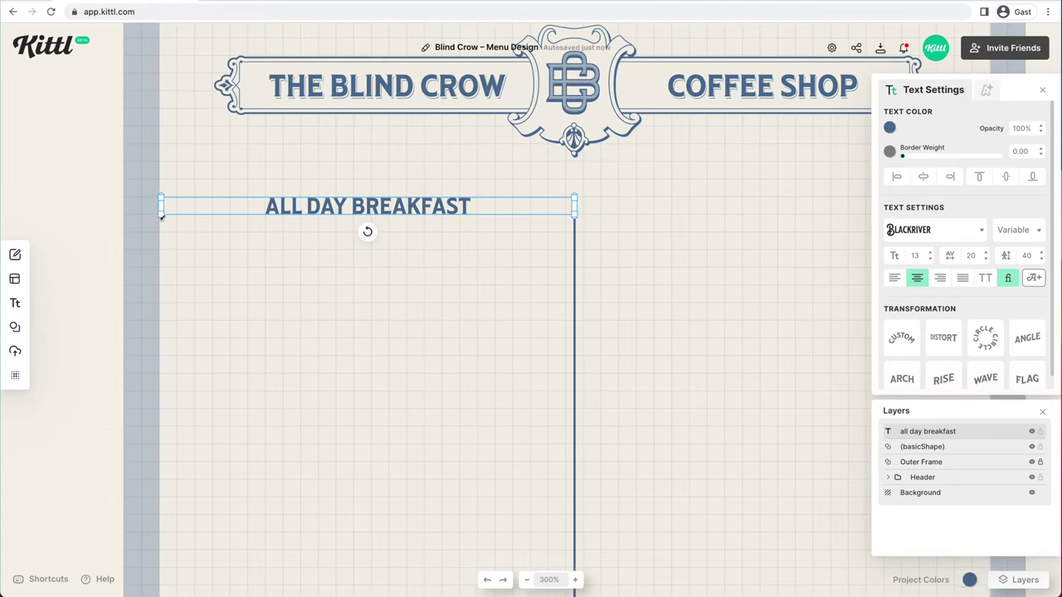
pyautogui.moveTo(161, 211); pyautogui.dragTo(195, 211)
pyautogui.moveTo(574, 211); pyautogui.dragTo(531, 212)
pyautogui.click(453, 252)
pyautogui.scroll(-1, 453, 255)
# Duplicate the ALL DAY BREAKFAST heading directly below it and change the copy's text to "avocado smash"
pyautogui.moveTo(336, 185); pyautogui.dragTo(336, 220)
pyautogui.doubleClick(336, 221)
pyautogui.write('Avo')
pyautogui.press('BackSpace')
pyautogui.press('BackSpace')
pyautogui.press('BackSpace')
pyautogui.write('avocado smash')
# Change the avocado smash text's typeface to the serif font Libre Baskerville
pyautogui.click(946, 230)
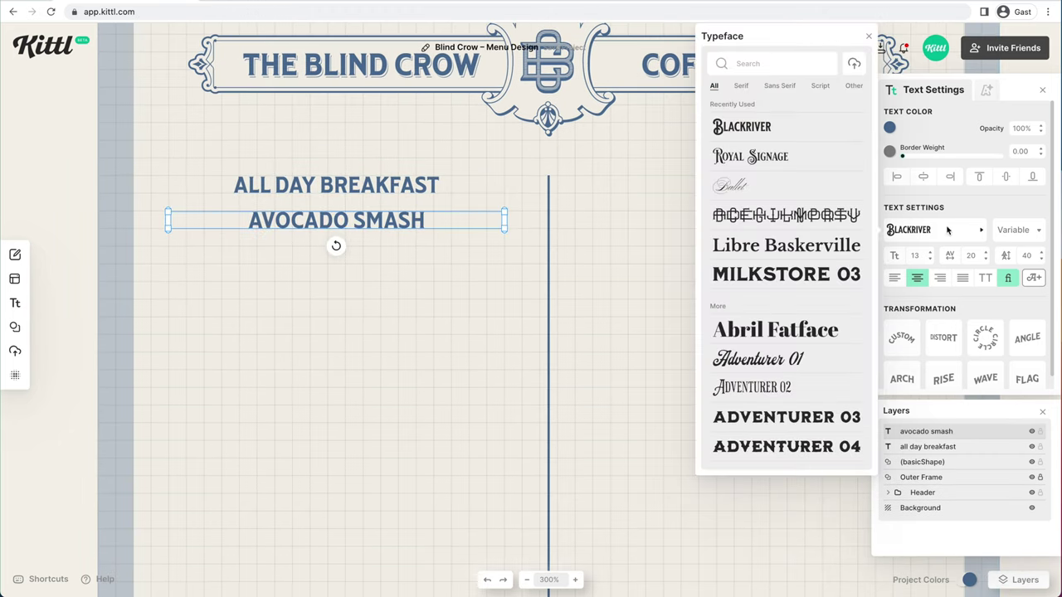
pyautogui.click(741, 86)
pyautogui.scroll(-10, 781, 239)
pyautogui.scroll(5, 782, 239)
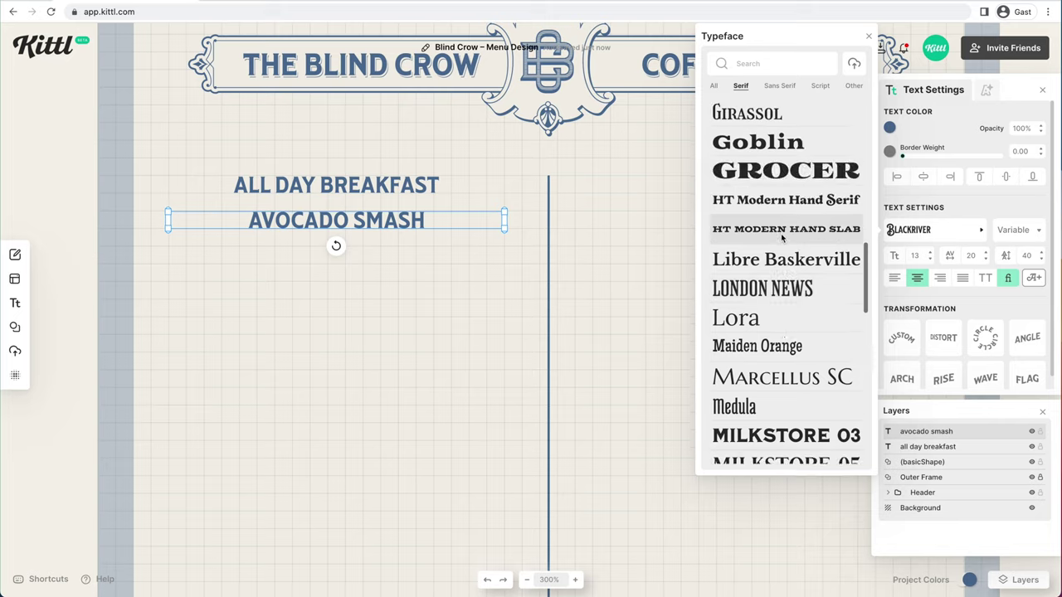
pyautogui.scroll(-3, 782, 239)
pyautogui.click(787, 306)
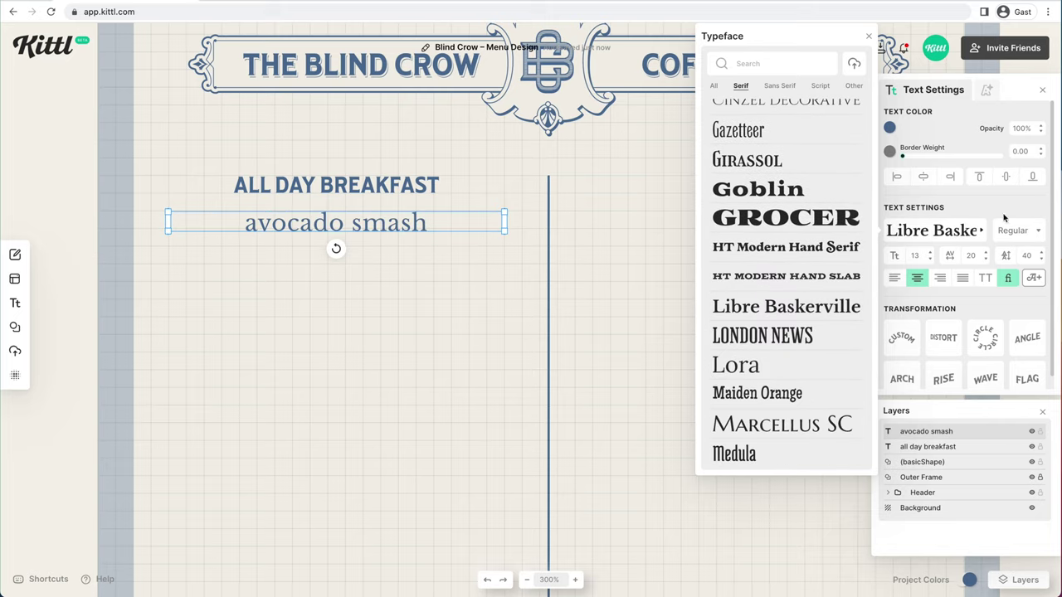
# Set the avocado smash title to font size 7 and all uppercase
pyautogui.click(930, 259)
pyautogui.click(930, 259)
pyautogui.click(930, 259)
pyautogui.click(930, 258)
pyautogui.click(930, 259)
pyautogui.click(930, 259)
pyautogui.scroll(-1, 467, 233)
pyautogui.click(984, 278)
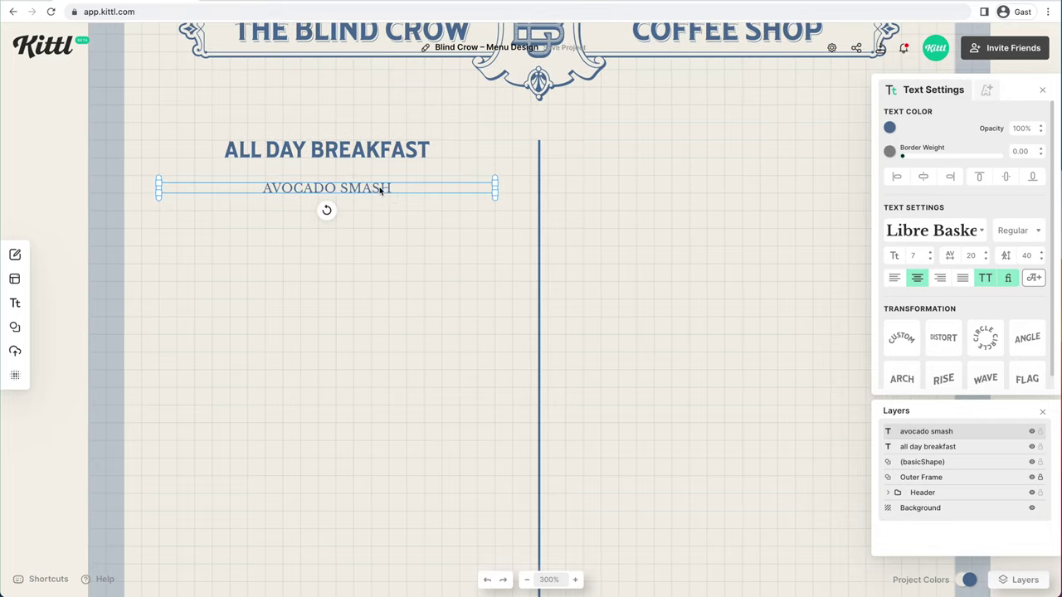
# Duplicate the dish title below as non-uppercase text reading "Our classic avo smash with feta, heirloom tomatoes & soft herbs on toasted multigrain"
pyautogui.moveTo(379, 189); pyautogui.dragTo(375, 206)
pyautogui.doubleClick(375, 205)
pyautogui.write('Our classic avo smash with feta, heirloom tomatoes & soft herbs on toasted multigrain')
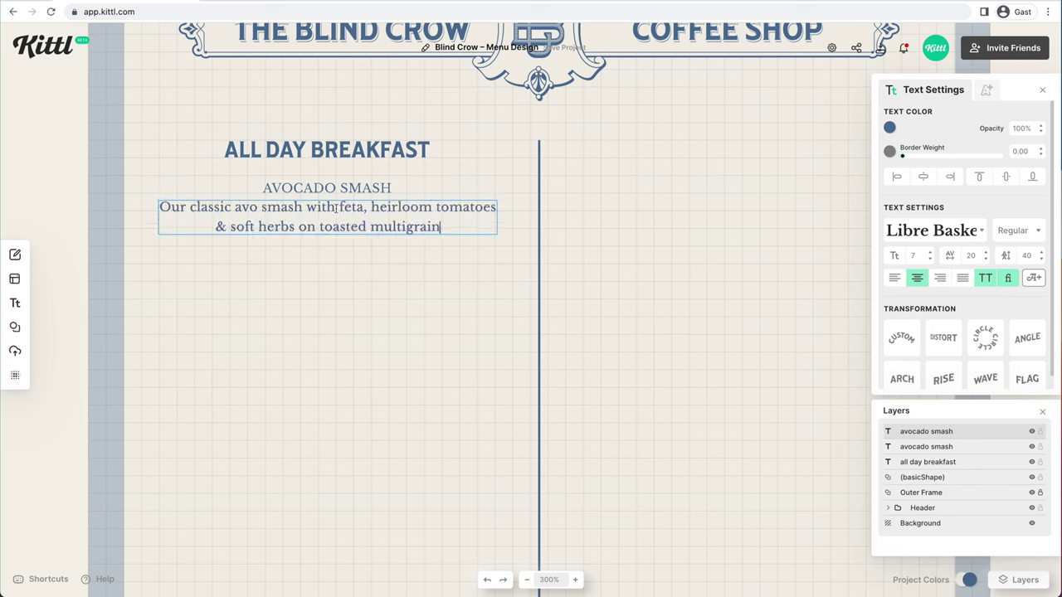
pyautogui.press('Escape')
pyautogui.click(987, 283)
pyautogui.click(464, 278)
# Give the AVOCADO SMASH title a bolder font style than its description
pyautogui.click(385, 226)
pyautogui.click(367, 191)
pyautogui.click(1019, 231)
pyautogui.click(1009, 267)
pyautogui.click(695, 274)
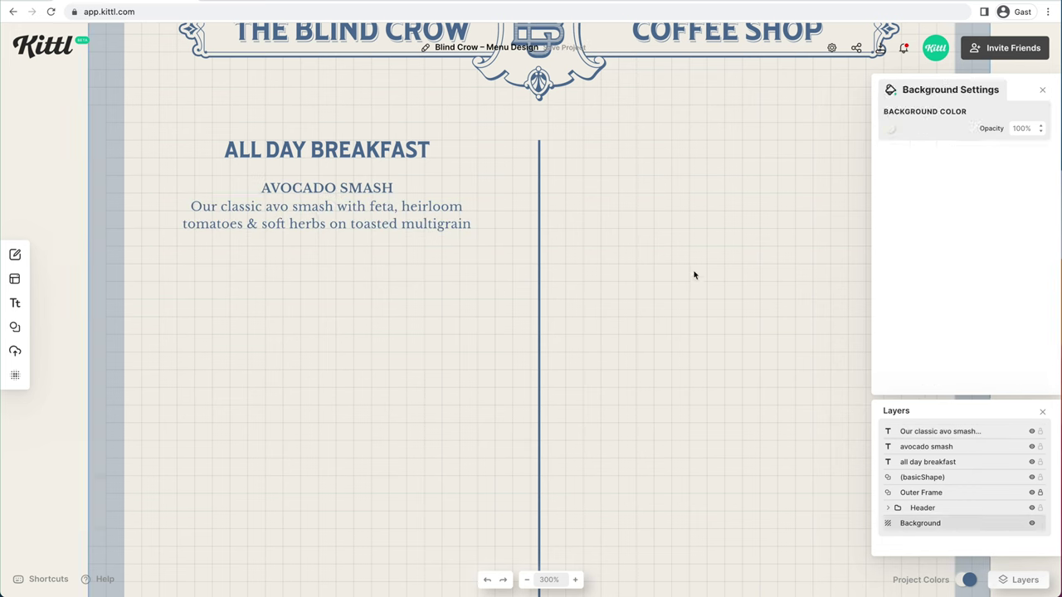
# Duplicate the dish description beneath itself and turn the copy into an italic price reading "$10"
pyautogui.keyDown('alt'); pyautogui.moveTo(388, 224); pyautogui.dragTo(390, 260); pyautogui.keyUp('alt')
pyautogui.doubleClick(392, 260)
pyautogui.write('$10')
pyautogui.press('Escape')
pyautogui.hotkey('ctrl', 'i')
pyautogui.click(307, 320)
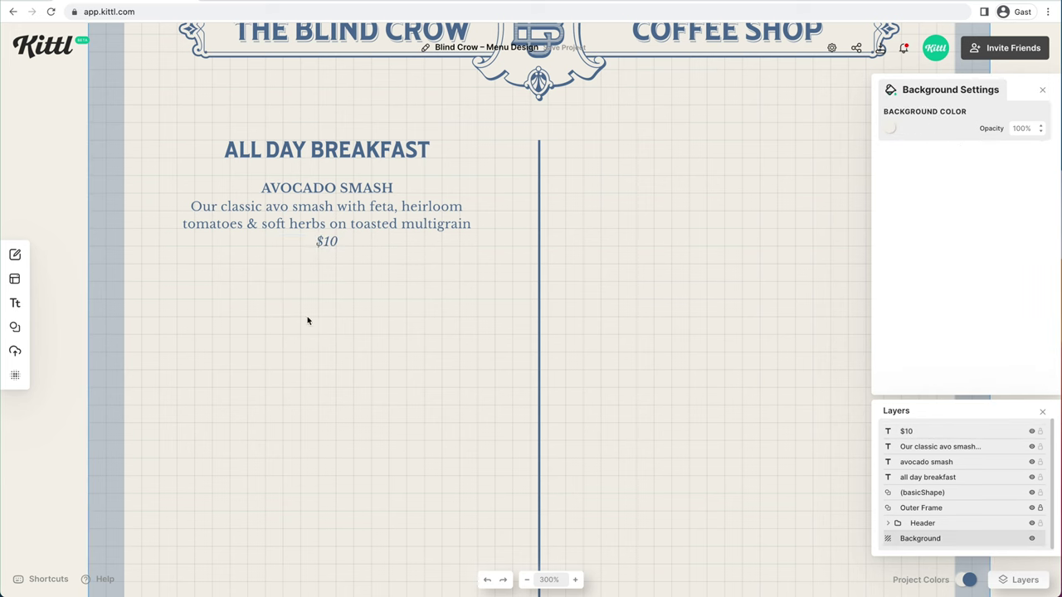
# Duplicate the avocado smash title, description and price together below as the block for a second dish
pyautogui.moveTo(481, 310); pyautogui.dragTo(207, 170)
pyautogui.keyDown('alt'); pyautogui.moveTo(372, 193); pyautogui.dragTo(373, 278); pyautogui.keyUp('alt')
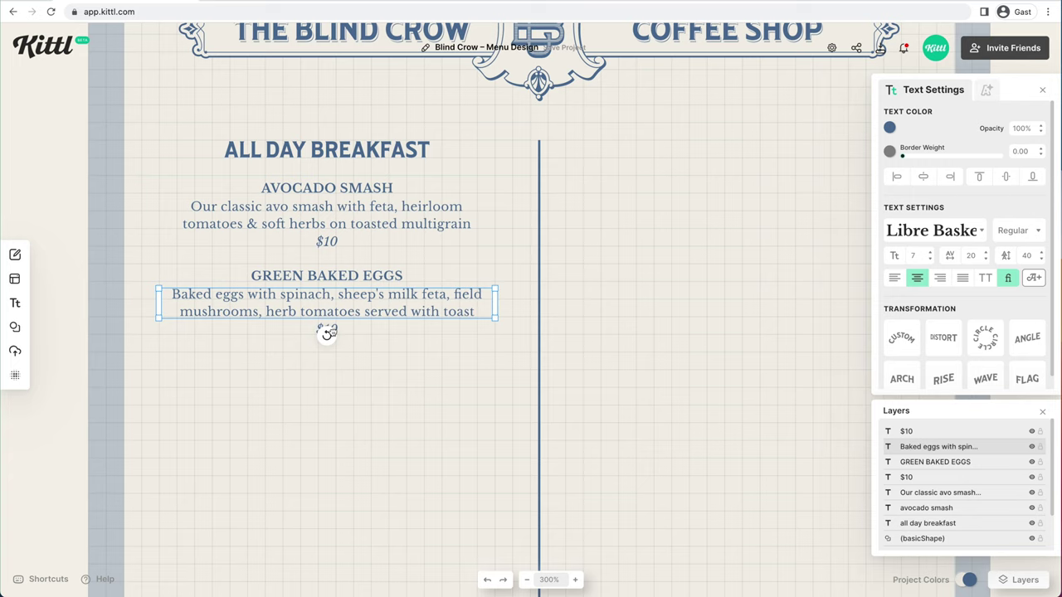
# Set the GREEN BAKED EGGS price to $12
pyautogui.doubleClick(334, 331)
pyautogui.press('BackSpace')
pyautogui.write('2')
# Duplicate the dish block below as BREAKFAST BOWL, "Sautéed kale, cherry tomatoes, feta, avocado, warm farro grain topped with a poached egg", $11
pyautogui.moveTo(398, 387); pyautogui.dragTo(311, 378)
pyautogui.hotkey('ctrl', '+')
pyautogui.hotkey('ctrl', '+')
pyautogui.hotkey('ctrl', '+')
pyautogui.hotkey('ctrl', '+')
pyautogui.hotkey('ctrl', '-')
pyautogui.hotkey('ctrl', '-')
pyautogui.hotkey('ctrl', '-')
pyautogui.scroll(-3, 348, 474)
pyautogui.doubleClick(418, 232)
pyautogui.write('BREAKFAST BOWL')
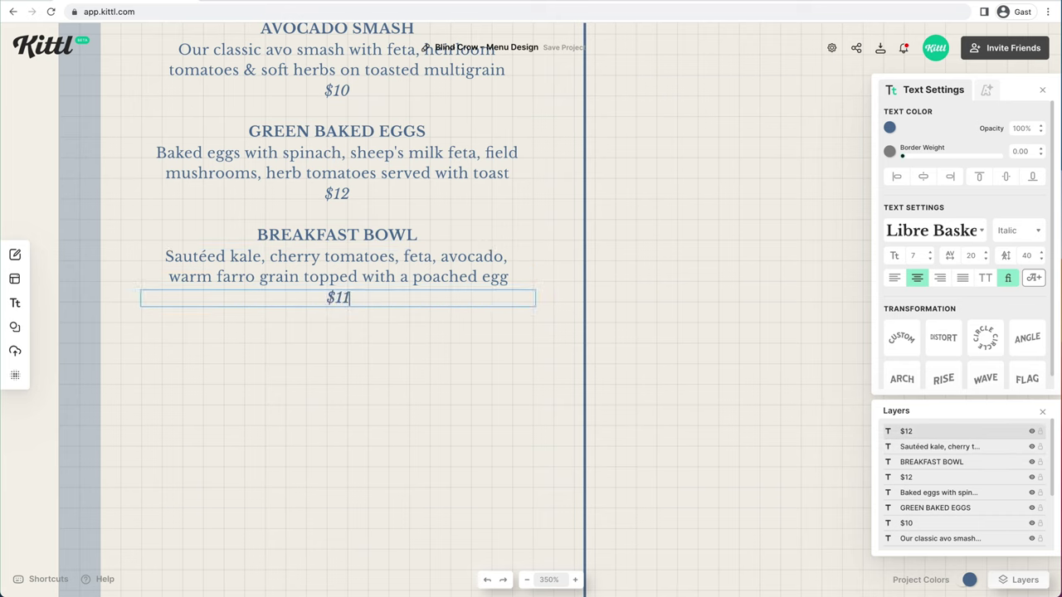
pyautogui.click(382, 325)
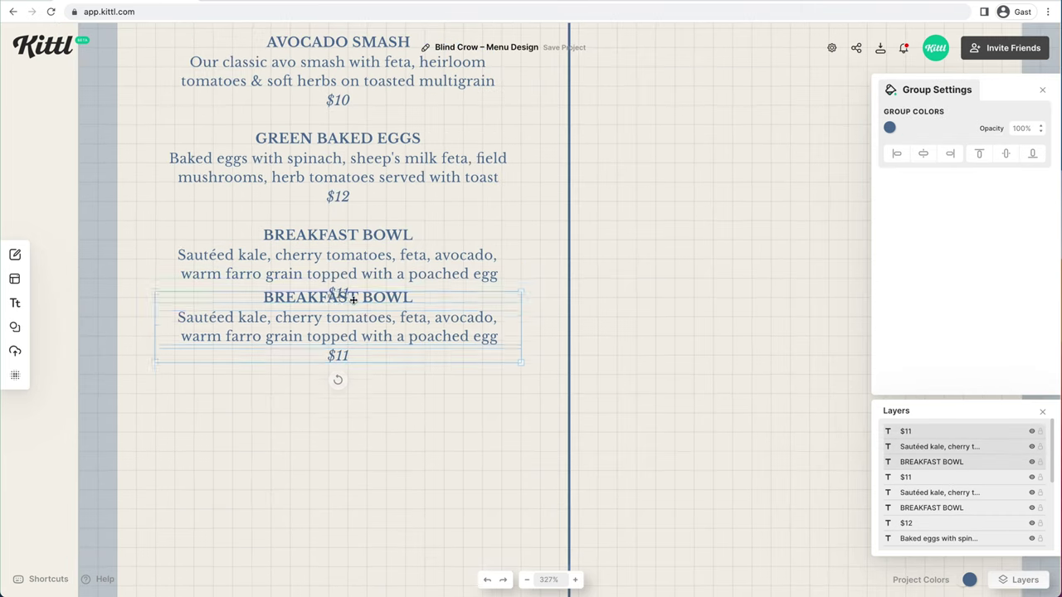
# Place the duplicated block below as B.L.A.T.E., "Crispy bacon, avocado, arugula, tomato, egg & garlic aioli on a brioche roll served with fries", $10
pyautogui.moveTo(337, 375); pyautogui.dragTo(339, 410)
pyautogui.doubleClick(338, 330)
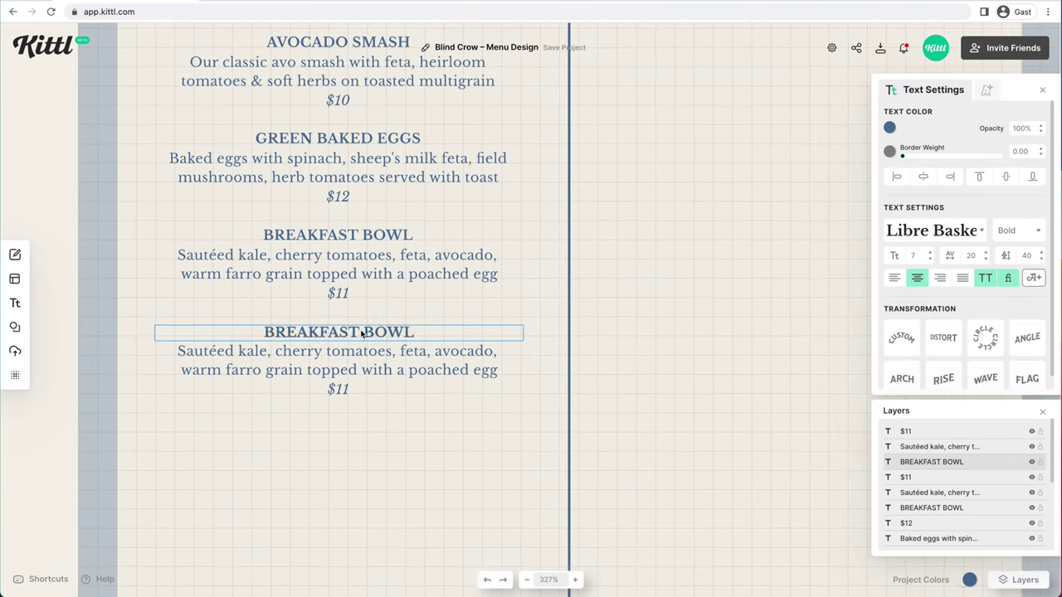
pyautogui.write('B.L.A.T.E.')
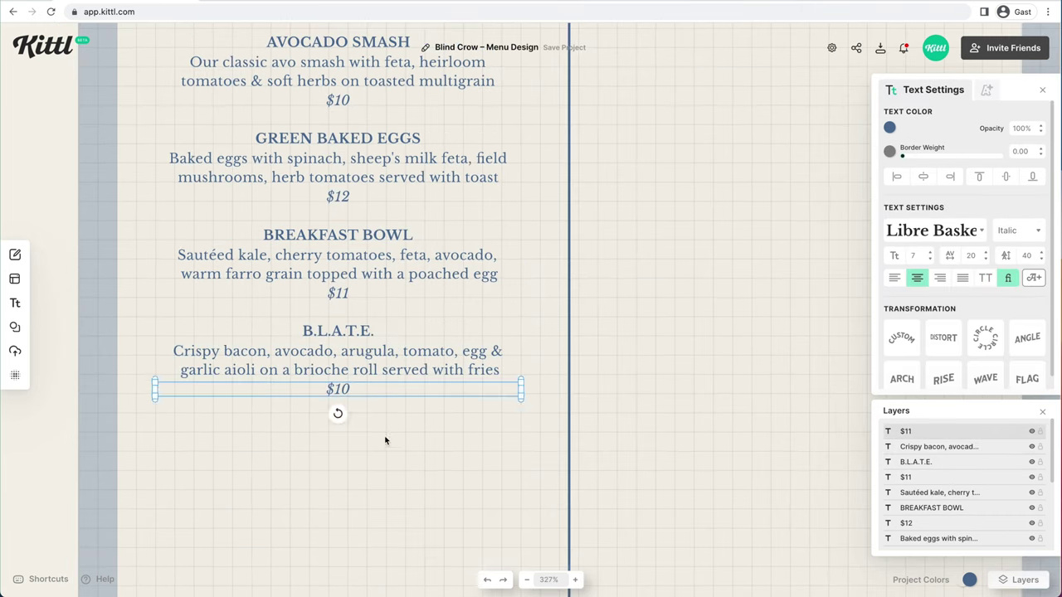
# Duplicate the B.L.A.T.E. block below as CHICKEN AND WAFFLES, "Cheddar corn waffle, rosemary-panko breaded chicken breast, strawberry butter, maple syrup", $11
pyautogui.scroll(-3, 338, 412)
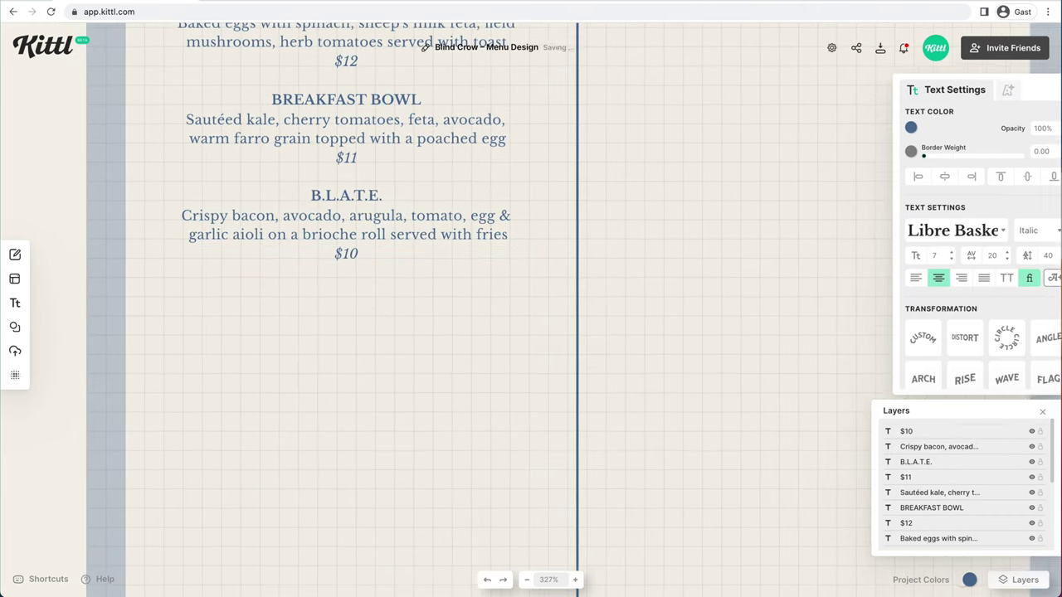
pyautogui.moveTo(411, 312); pyautogui.dragTo(342, 199)
pyautogui.moveTo(346, 224); pyautogui.dragTo(346, 319)
pyautogui.doubleClick(347, 291)
pyautogui.write('CHICKEN AND WAFFLES')
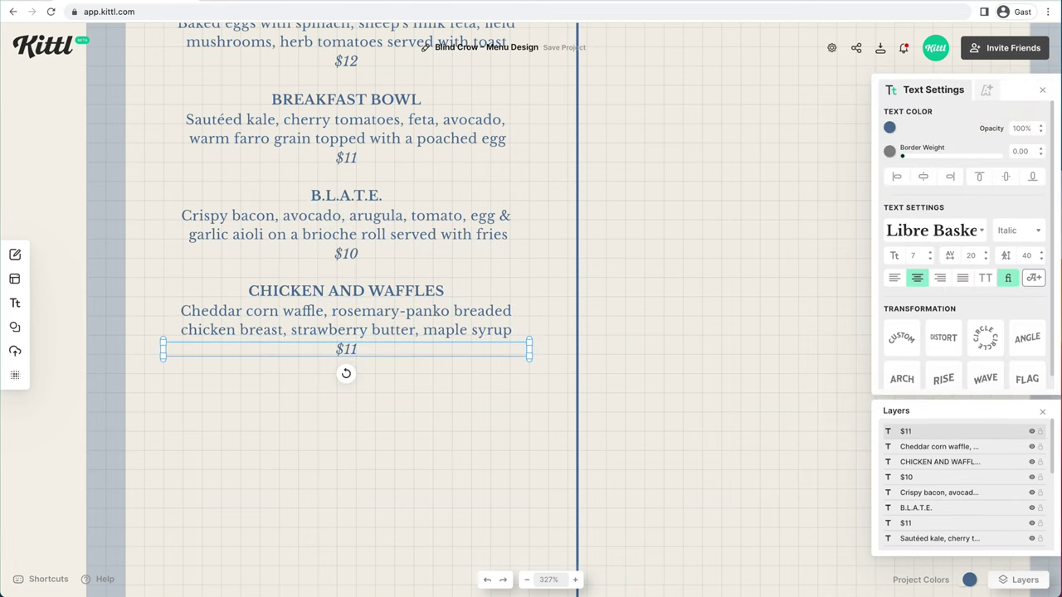
# Duplicate the last dish block below as BANANA BREAD, "Gluten-free banana bread with whipped ricotta, fresh berries, roasted pecans & local honey", $9.5
pyautogui.moveTo(497, 403); pyautogui.dragTo(310, 296)
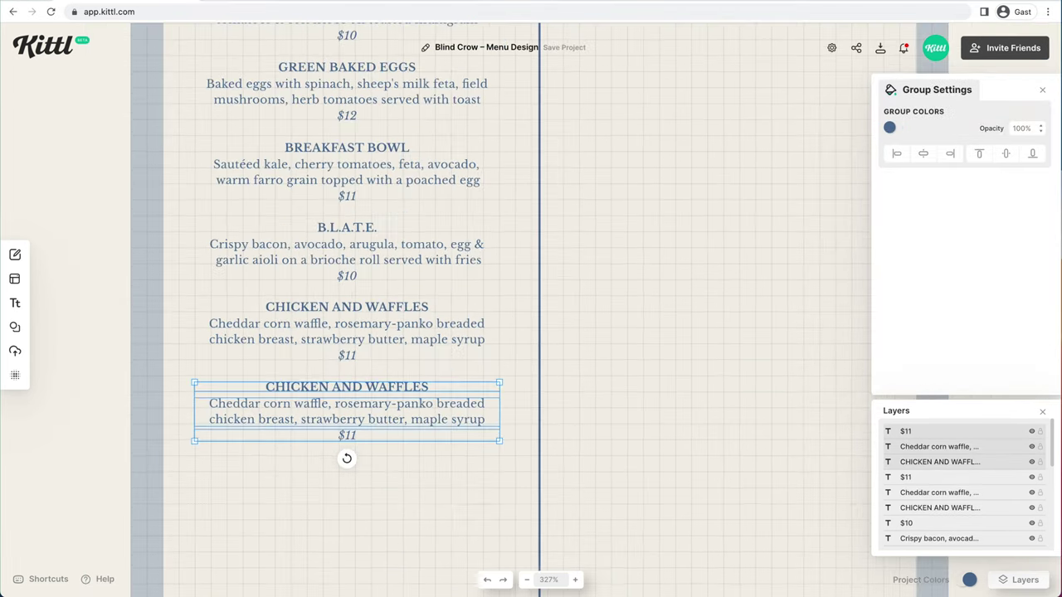
pyautogui.doubleClick(347, 389)
pyautogui.write('BANANA BREAD')
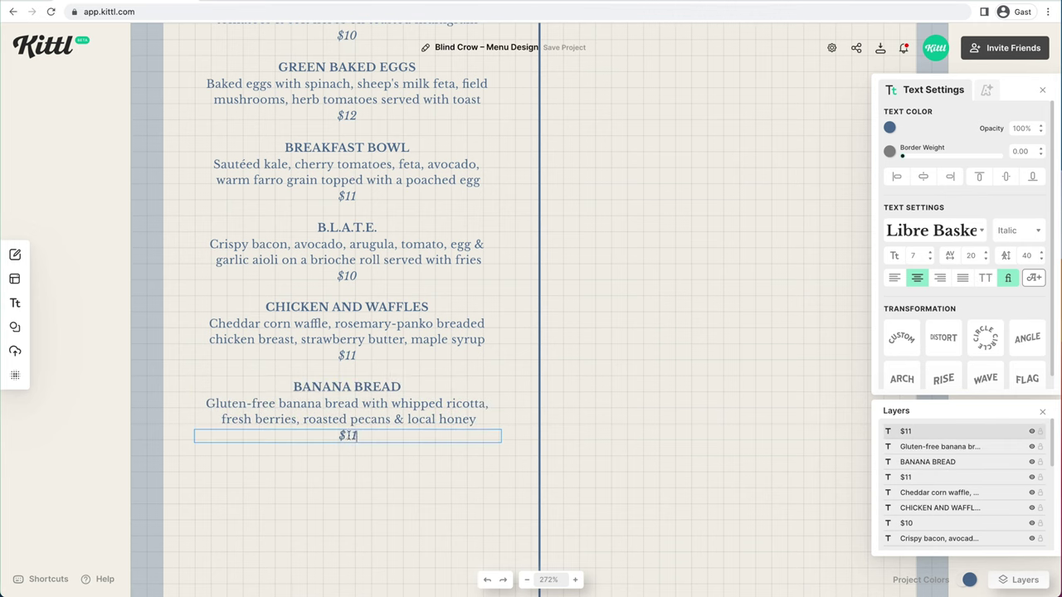
pyautogui.write('9.5')
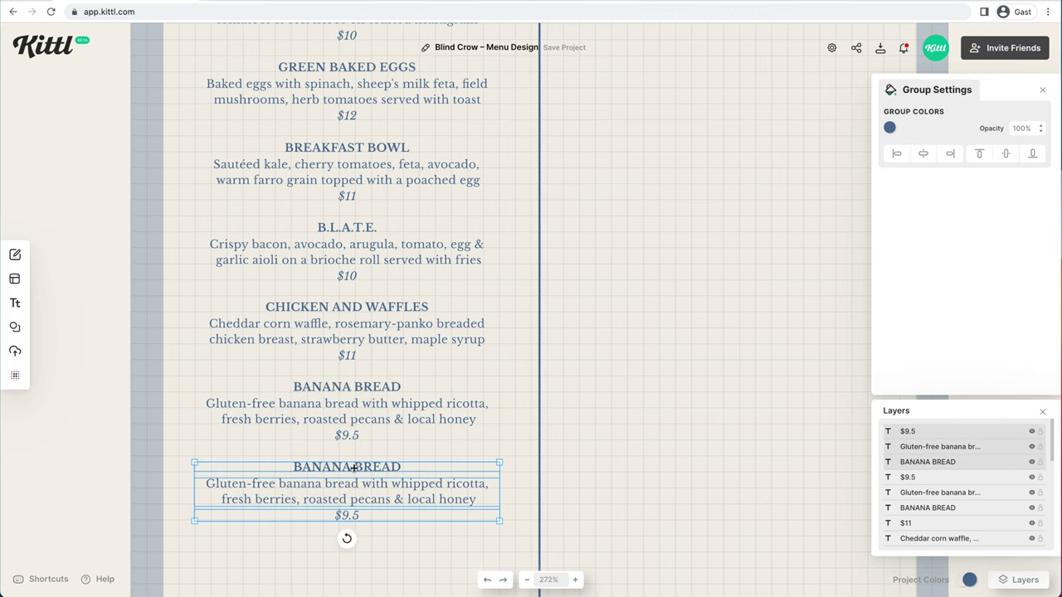
# Turn the duplicated bottom block into COLLECTIVE GRANOLA, "Gluten-free & vegan granola served with fat-free greek yogurt, lemon curd & fresh berries", $10
pyautogui.doubleClick(354, 468)
pyautogui.write('COLLECTIVE GRANOLA')
pyautogui.doubleClick(379, 487)
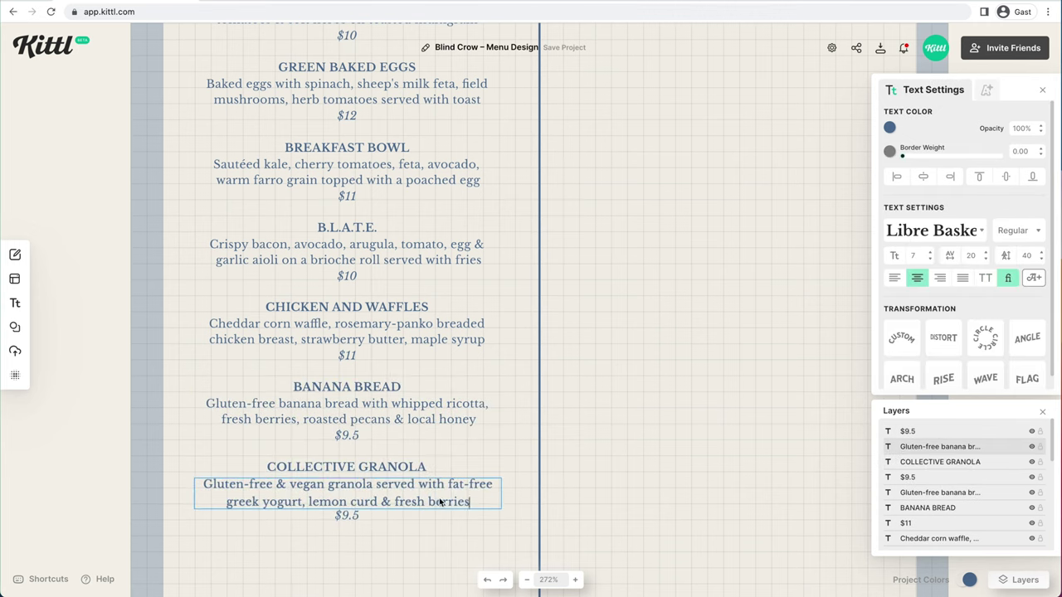
pyautogui.doubleClick(346, 515)
pyautogui.write('$10')
pyautogui.click(344, 538)
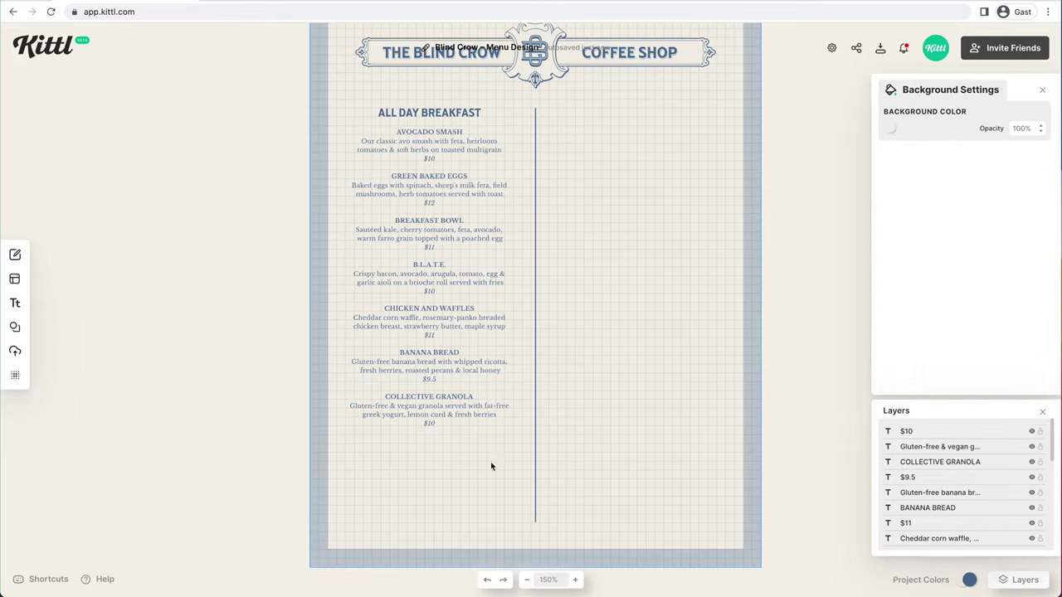
# Group all seven dish blocks and move the all day breakfast heading into that group
pyautogui.scroll(-5, 945, 485)
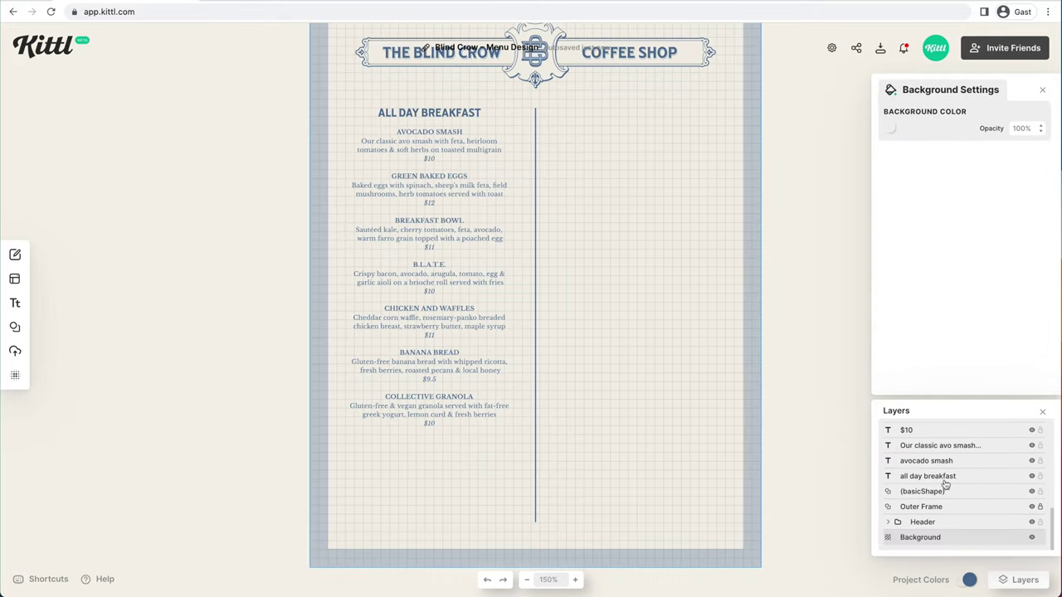
pyautogui.moveTo(505, 471); pyautogui.dragTo(327, 149)
pyautogui.rightClick(426, 212)
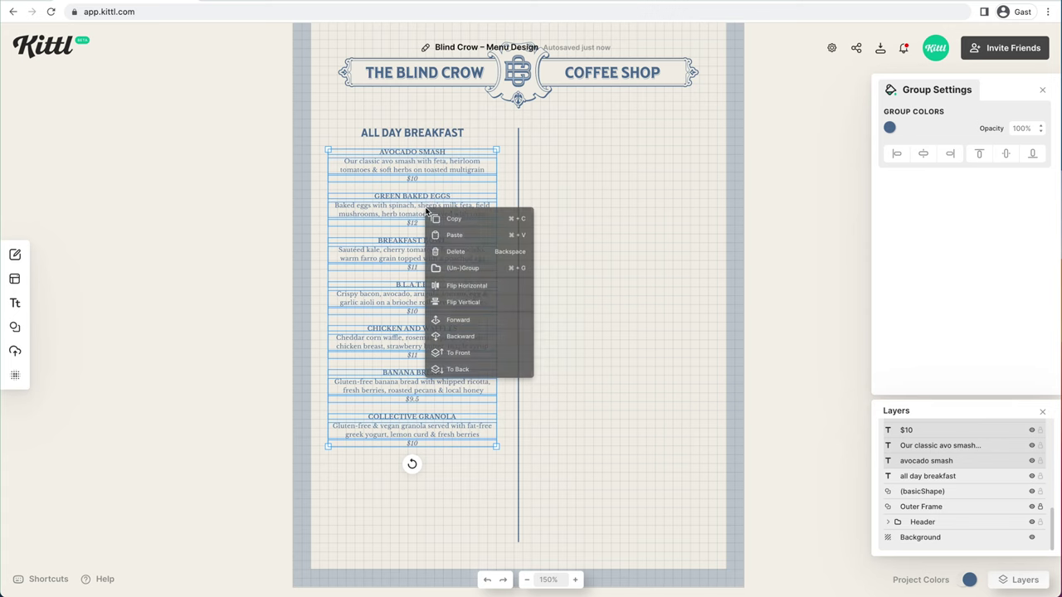
pyautogui.click(464, 274)
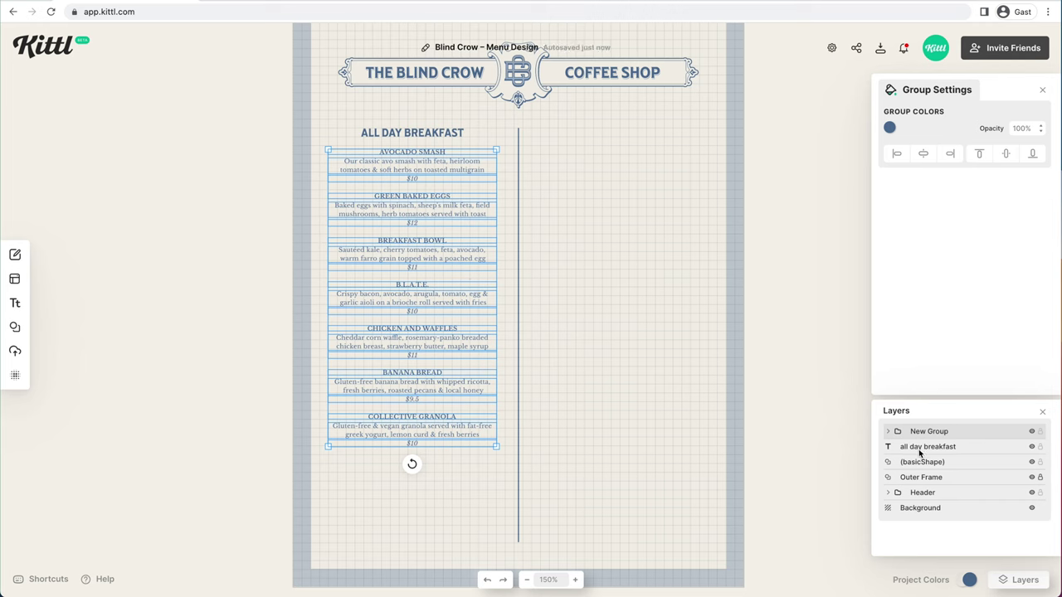
pyautogui.click(924, 449)
pyautogui.moveTo(931, 435); pyautogui.dragTo(929, 437)
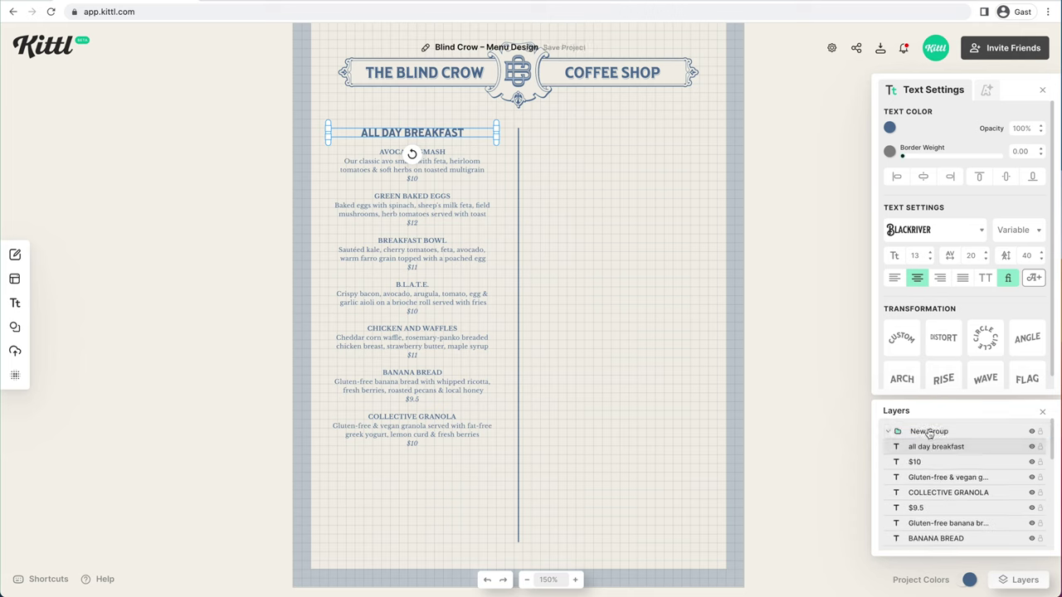
# Rename the new group "All Day Breakfast" and the basic shape layer "Divider"
pyautogui.click(929, 431)
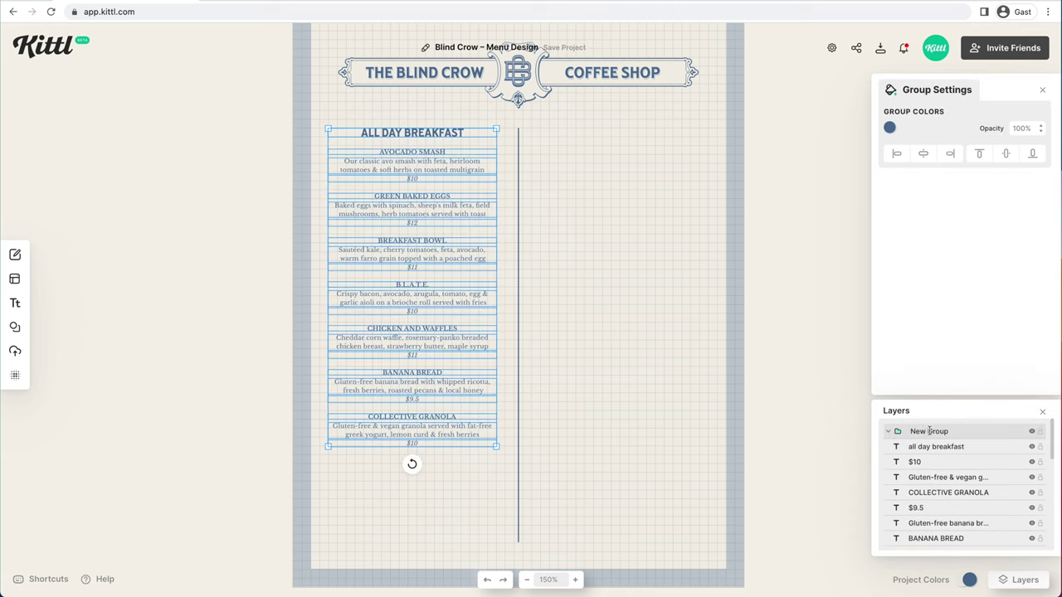
pyautogui.doubleClick(930, 431)
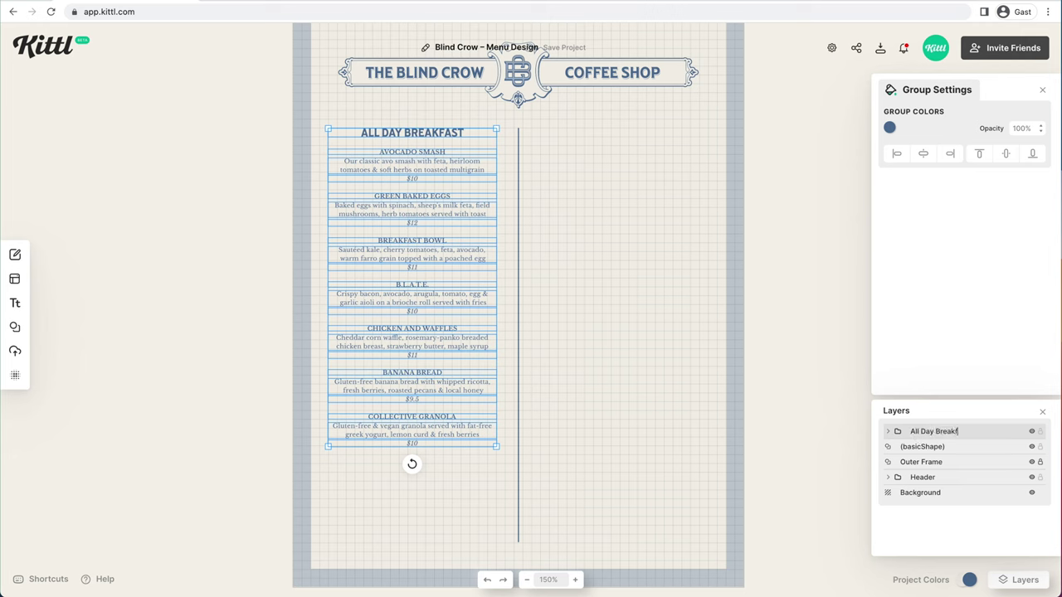
pyautogui.click(919, 447)
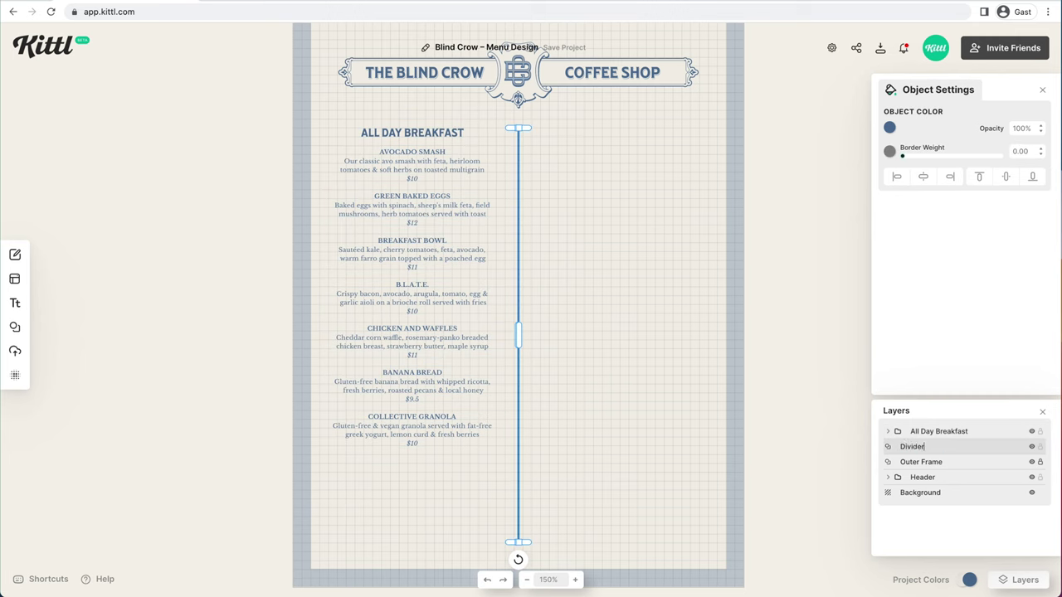
pyautogui.click(647, 461)
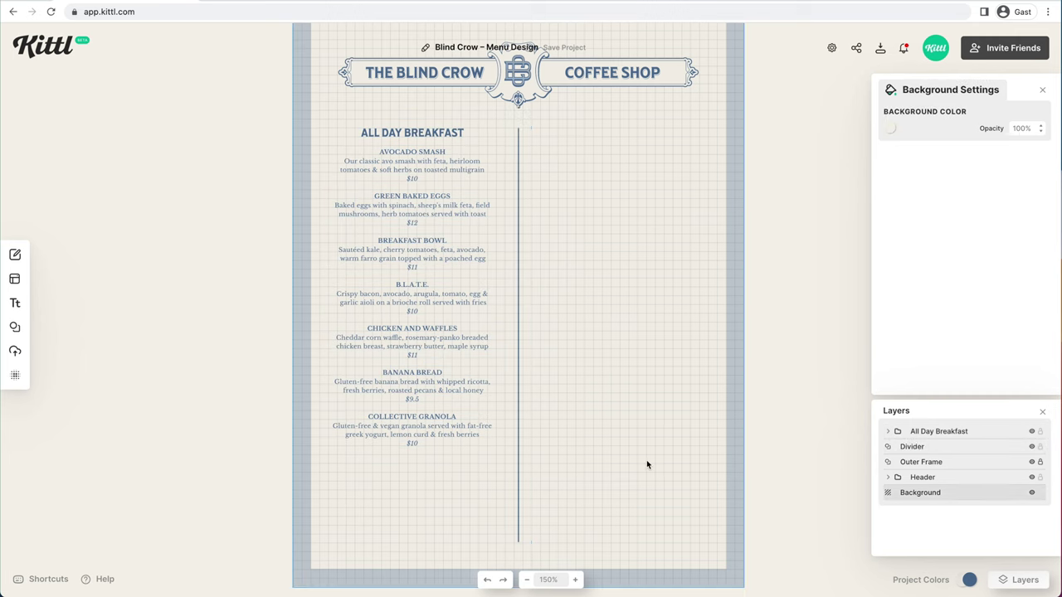
# Add the rectangular notched-corner panel from the Simple Components shapes and place it centred below the COLLECTIVE GRANOLA block
pyautogui.click(14, 326)
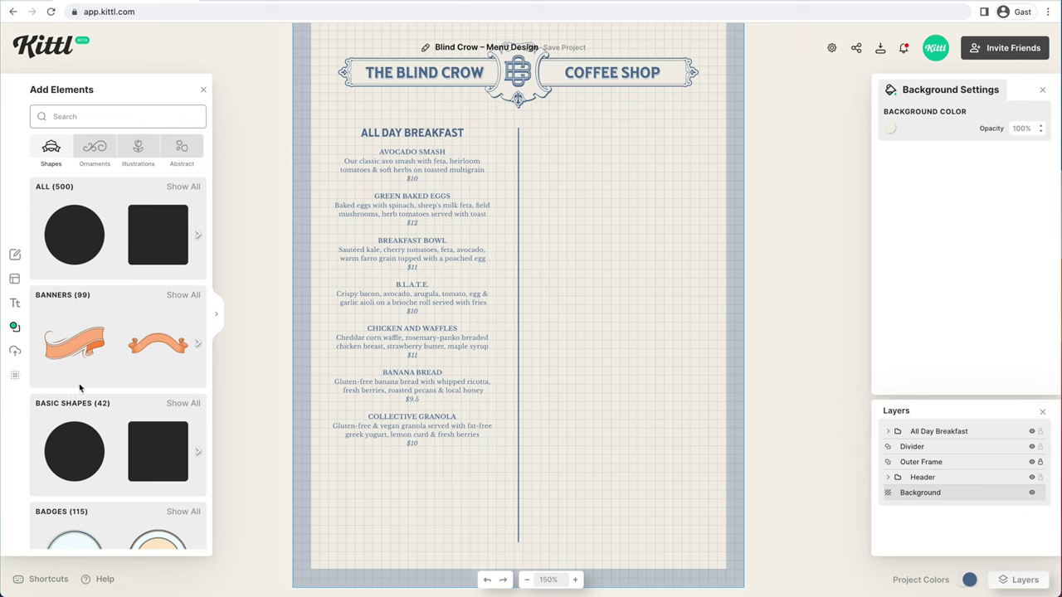
pyautogui.scroll(-1, 135, 490)
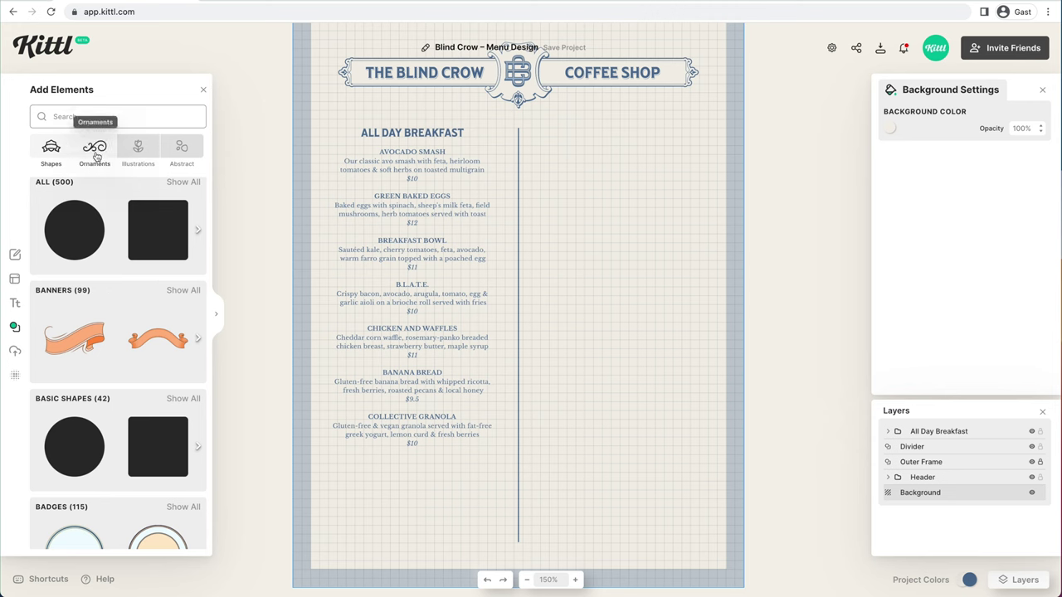
pyautogui.scroll(-5, 137, 260)
pyautogui.scroll(-3, 137, 260)
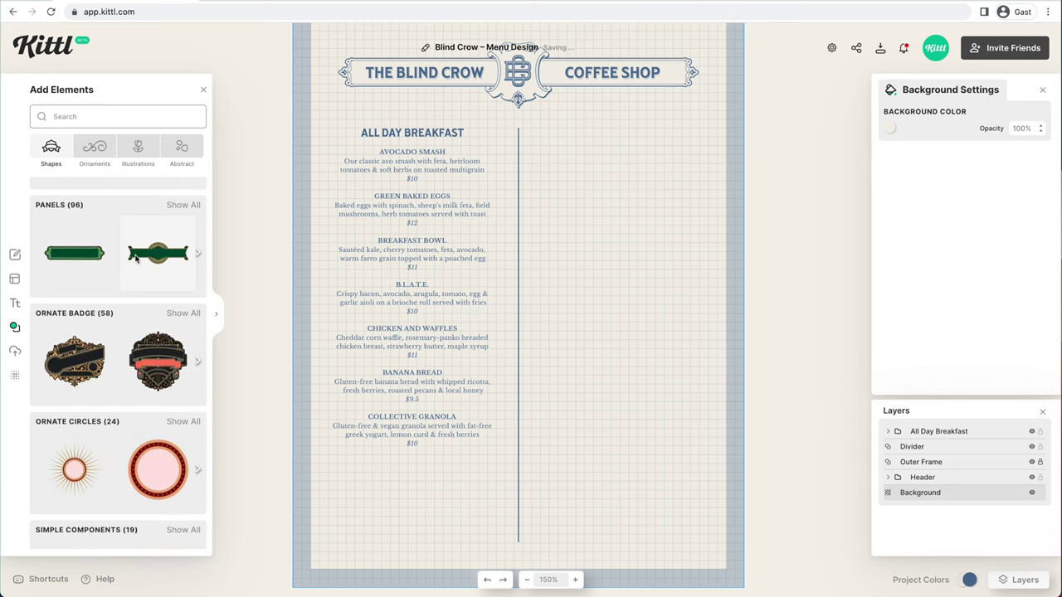
pyautogui.scroll(-2, 115, 251)
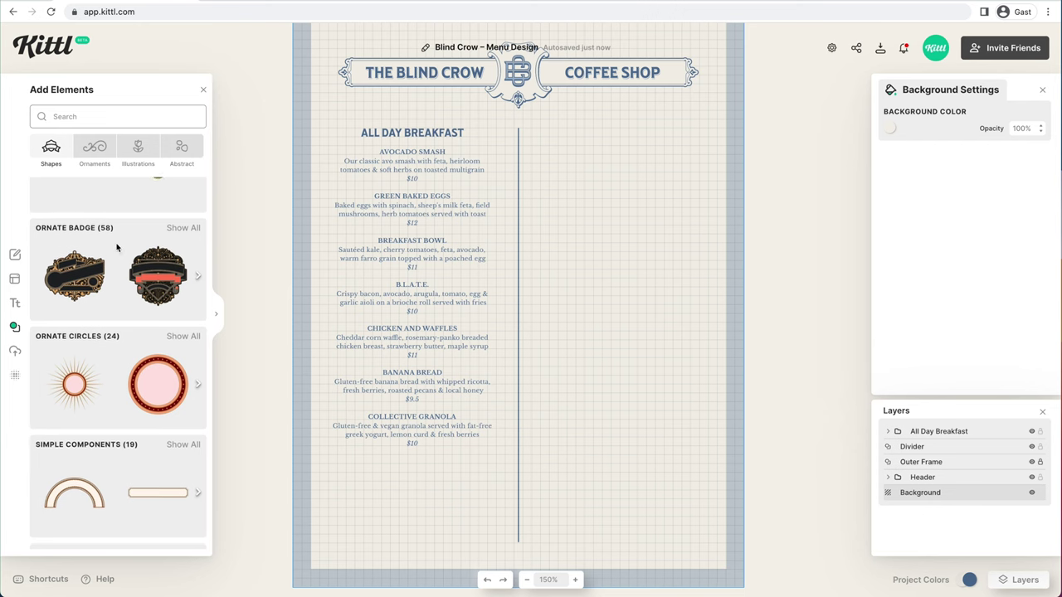
pyautogui.scroll(-1, 133, 264)
pyautogui.click(183, 424)
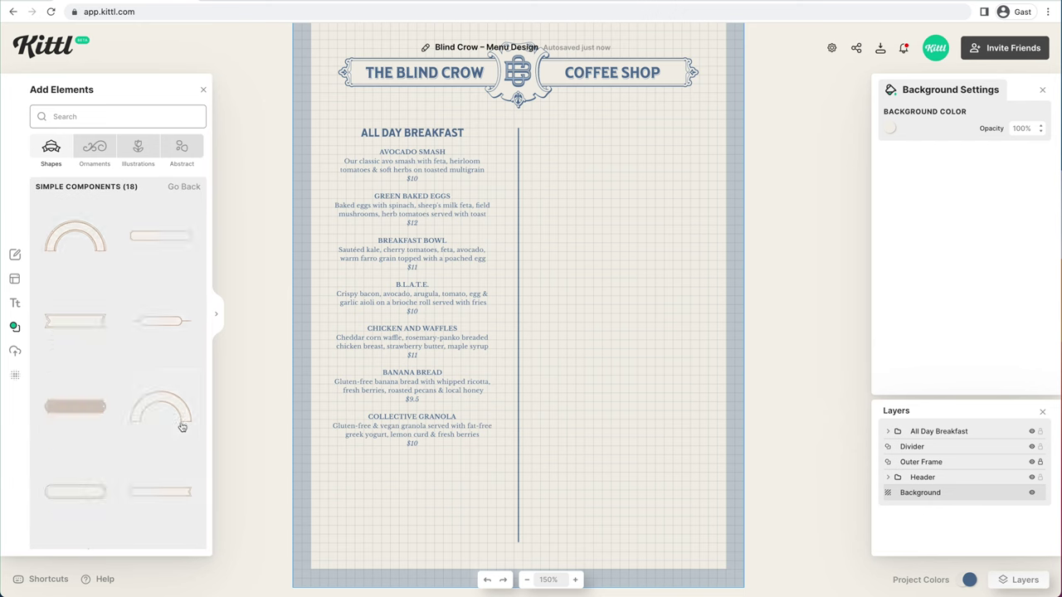
pyautogui.click(161, 236)
pyautogui.moveTo(512, 317); pyautogui.dragTo(432, 473)
pyautogui.press('super+plus')
pyautogui.moveTo(431, 486); pyautogui.dragTo(448, 417)
pyautogui.click(203, 91)
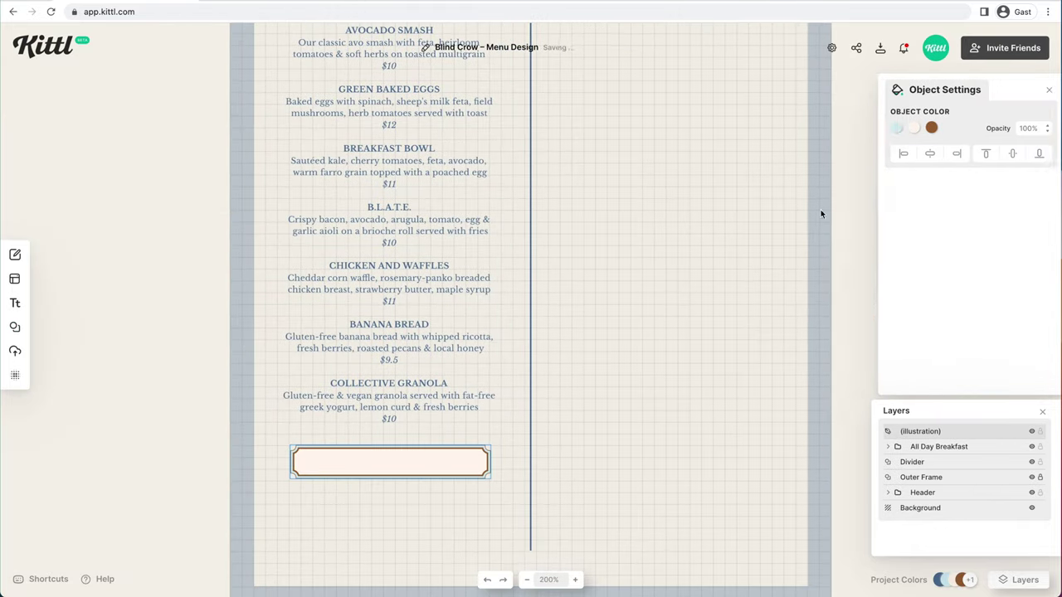
# Recolour the panel: light blue to the document's off-white, cream to no colour, and brown to the document's blue
pyautogui.click(891, 128)
pyautogui.click(723, 349)
pyautogui.click(908, 131)
pyautogui.click(740, 268)
pyautogui.click(925, 128)
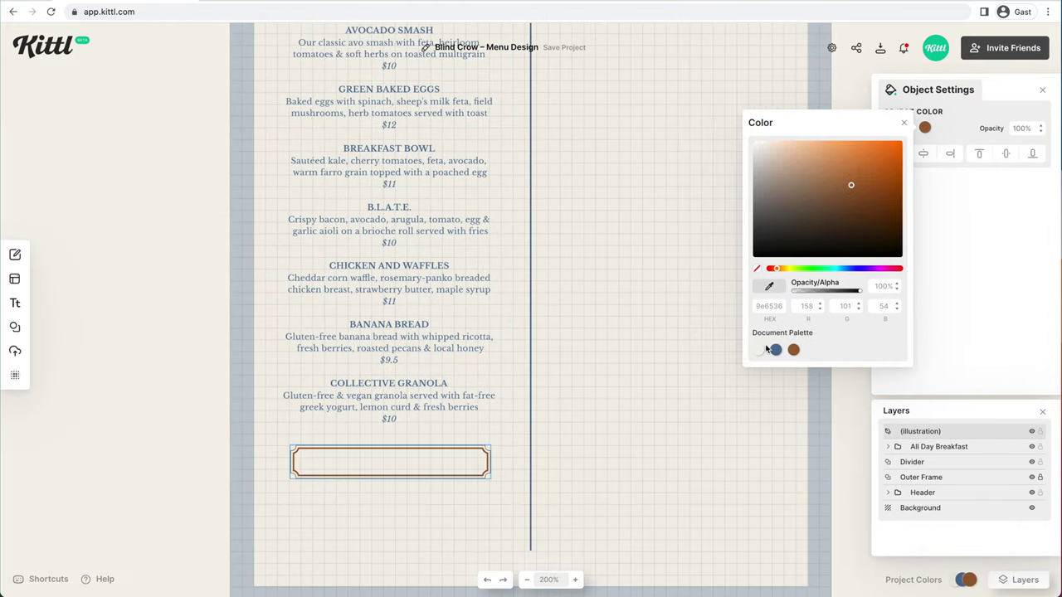
pyautogui.click(775, 349)
pyautogui.click(592, 463)
# Copy the all day breakfast heading out of its group and position the copy inside the panel
pyautogui.moveTo(655, 328); pyautogui.dragTo(656, 377)
pyautogui.click(550, 222)
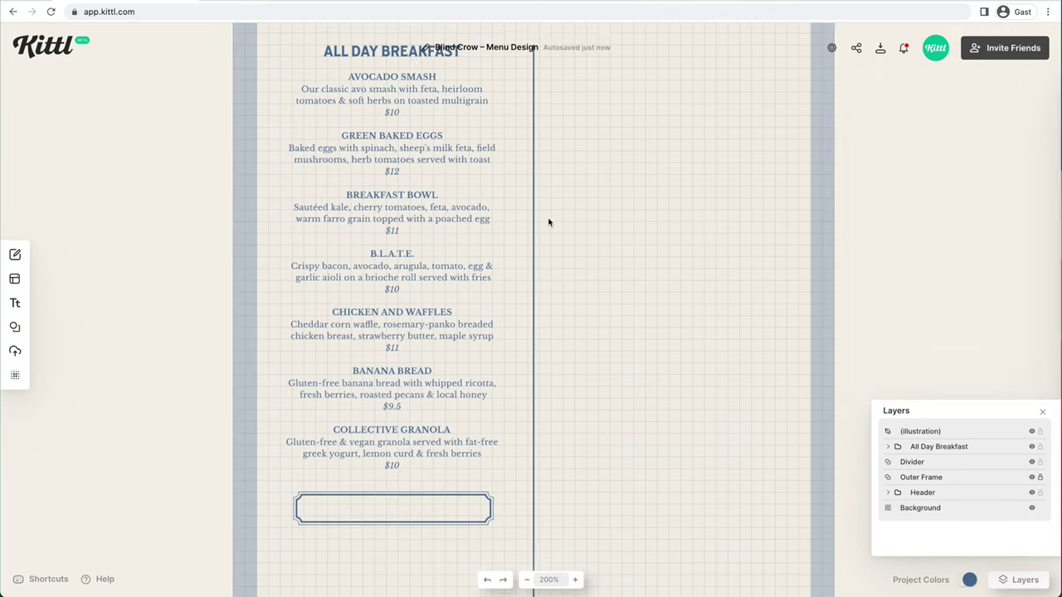
pyautogui.moveTo(550, 222); pyautogui.dragTo(548, 251)
pyautogui.click(477, 250)
pyautogui.click(888, 448)
pyautogui.click(936, 462)
pyautogui.press('super+c')
pyautogui.press('super+v')
pyautogui.moveTo(396, 88); pyautogui.dragTo(392, 540)
# Change the copied heading in the panel to "extras & sides"
pyautogui.moveTo(519, 478); pyautogui.dragTo(525, 377)
pyautogui.click(411, 439)
pyautogui.doubleClick(411, 439)
pyautogui.write('extras & sides')
pyautogui.click(639, 446)
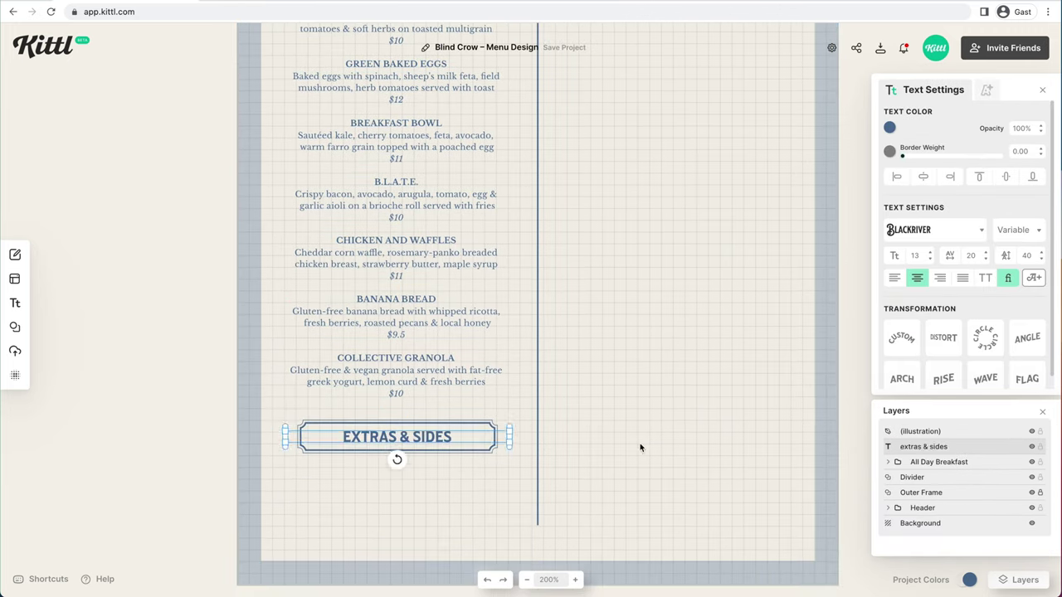
# Copy a dish description below the panel, outside its group, as a narrow left-aligned text reading "Bacon"
pyautogui.click(936, 507)
pyautogui.press('super+c')
pyautogui.press('super+v')
pyautogui.moveTo(912, 508); pyautogui.dragTo(905, 474)
pyautogui.moveTo(438, 382); pyautogui.dragTo(436, 483)
pyautogui.doubleClick(436, 485)
pyautogui.write('Bacon')
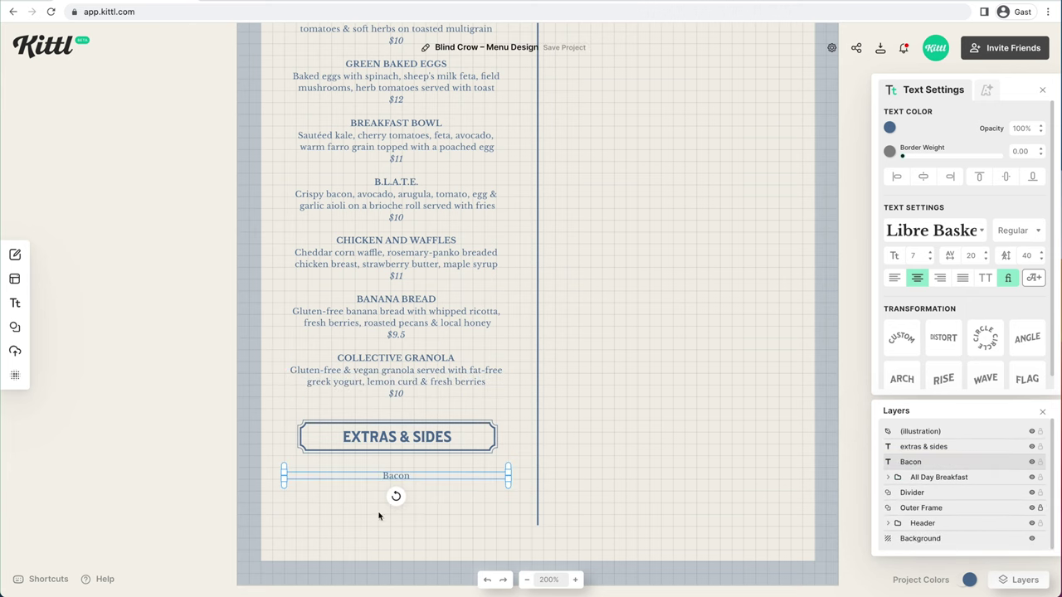
pyautogui.click(894, 278)
pyautogui.moveTo(509, 481); pyautogui.dragTo(367, 488)
# Duplicate the Bacon text beside it as an italic price reading "$4"
pyautogui.moveTo(299, 478); pyautogui.dragTo(383, 478)
pyautogui.moveTo(449, 478); pyautogui.dragTo(377, 346)
pyautogui.click(412, 511)
pyautogui.press('super+plus')
pyautogui.doubleClick(377, 345)
pyautogui.write('$4')
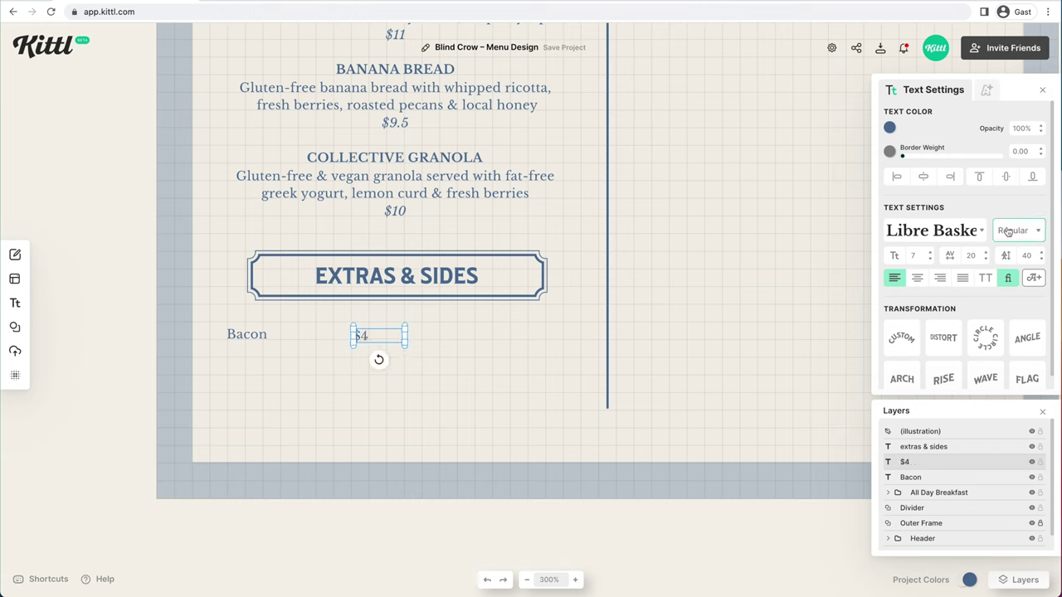
pyautogui.click(346, 351)
# Duplicate the Bacon text and its $4 price together to form a second column alongside
pyautogui.click(260, 336)
pyautogui.keyDown('shift'); pyautogui.click(360, 335); pyautogui.keyUp('shift')
pyautogui.hotkey('ctrl', 'd')
pyautogui.moveTo(245, 336); pyautogui.dragTo(439, 340)
pyautogui.moveTo(380, 358); pyautogui.dragTo(226, 325)
# Extend the first extras column with "Sauteed creminis", "French fries" and "Small salad", priced $3, $2 and $4
pyautogui.click(265, 335)
pyautogui.doubleClick(264, 335)
pyautogui.press('Return')
pyautogui.write('Sauteed creminis')
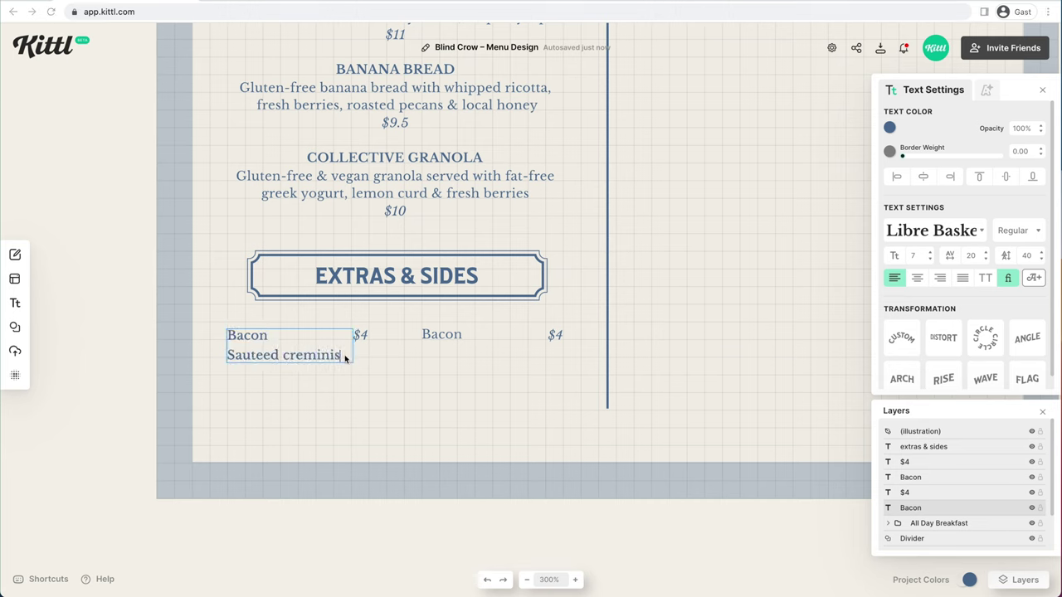
pyautogui.press('Return')
pyautogui.write('French fries')
pyautogui.press('Return')
pyautogui.click(364, 335)
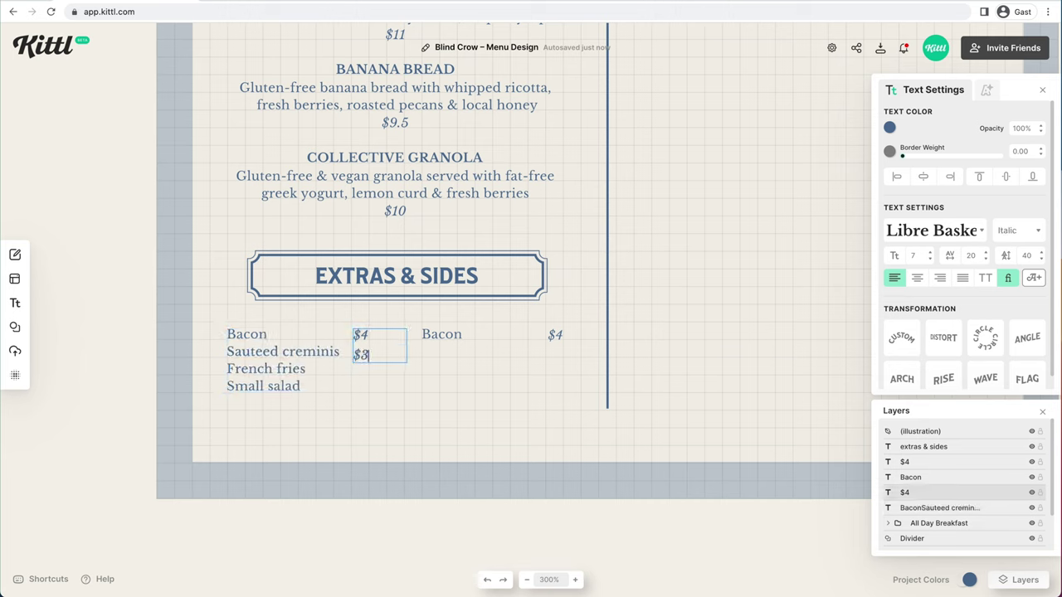
# Replace the second column's Bacon text with the lines "Eggs any style", "Olive foccaccia", "Croissant" and "Seasonal fruit"
pyautogui.click(449, 335)
pyautogui.doubleClick(441, 335)
pyautogui.write('Eggs any style')
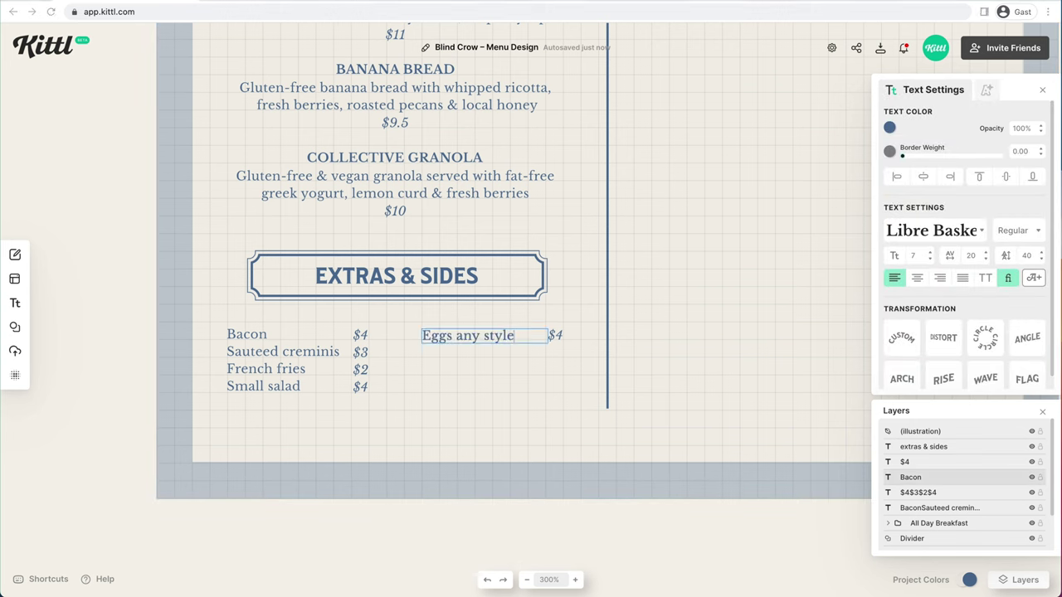
pyautogui.press('Return')
pyautogui.write('Olive foccaccia')
pyautogui.press('Return')
pyautogui.write('Croissant')
pyautogui.press('Return')
pyautogui.write('Seasonal fruit')
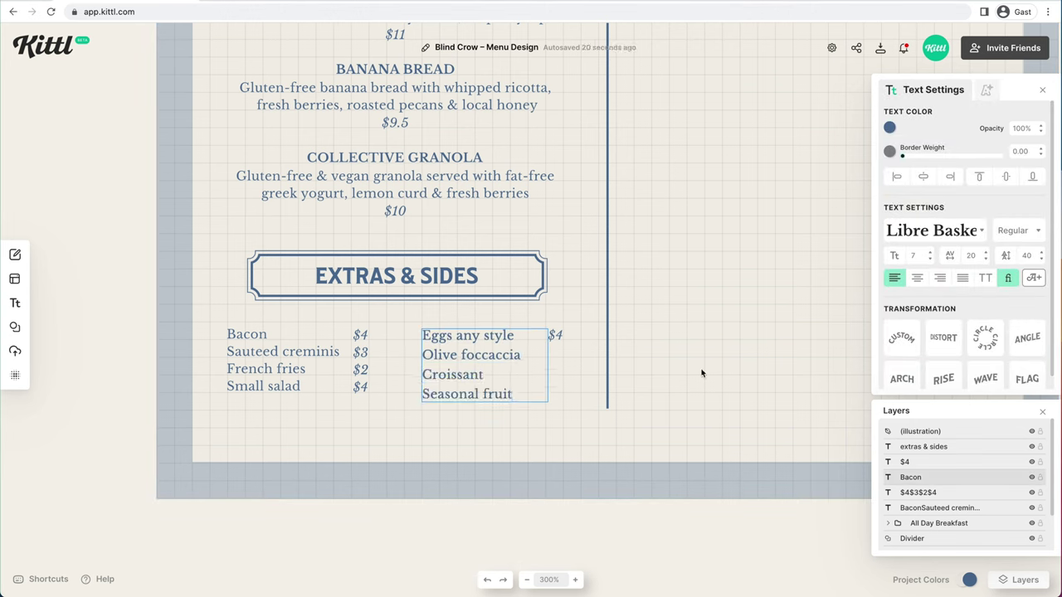
# Set the second column's price lines to $4, $4, $2 and $4
pyautogui.click(561, 336)
pyautogui.write('$4')
pyautogui.click(646, 375)
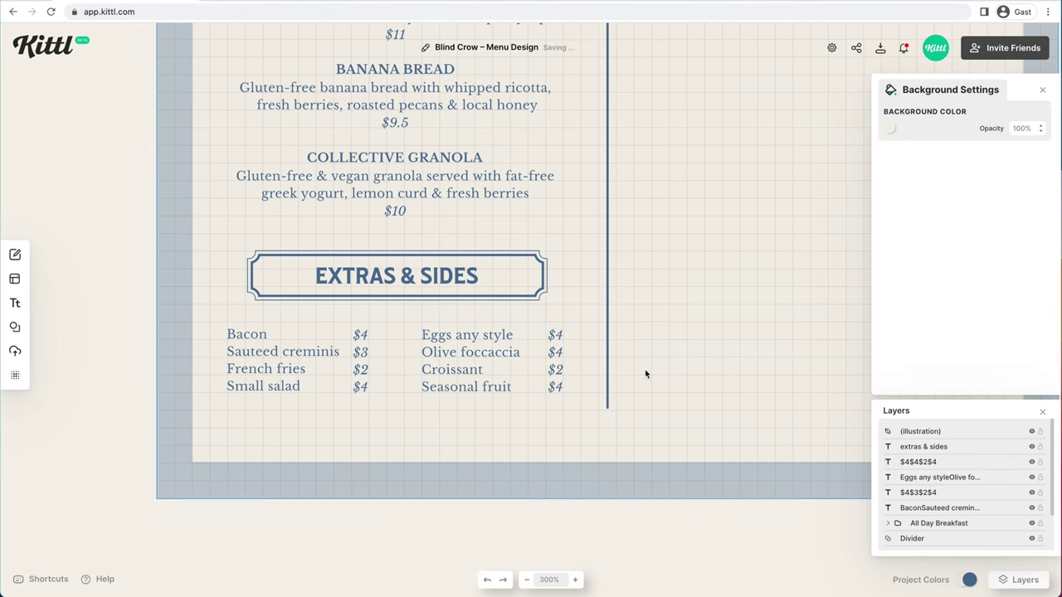
pyautogui.press('super+minus')
pyautogui.press('super+minus')
pyautogui.press('super+minus')
pyautogui.press('super+minus')
pyautogui.press('super+minus')
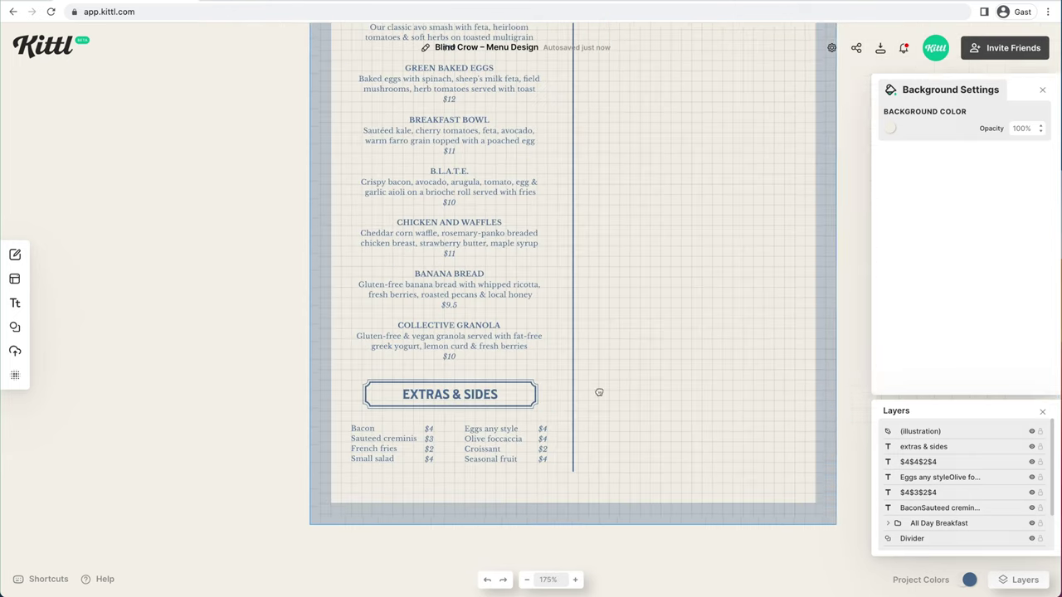
pyautogui.moveTo(559, 478); pyautogui.dragTo(346, 374)
pyautogui.moveTo(373, 449); pyautogui.dragTo(374, 441)
pyautogui.moveTo(390, 398); pyautogui.dragTo(454, 377)
pyautogui.moveTo(456, 386); pyautogui.dragTo(457, 399)
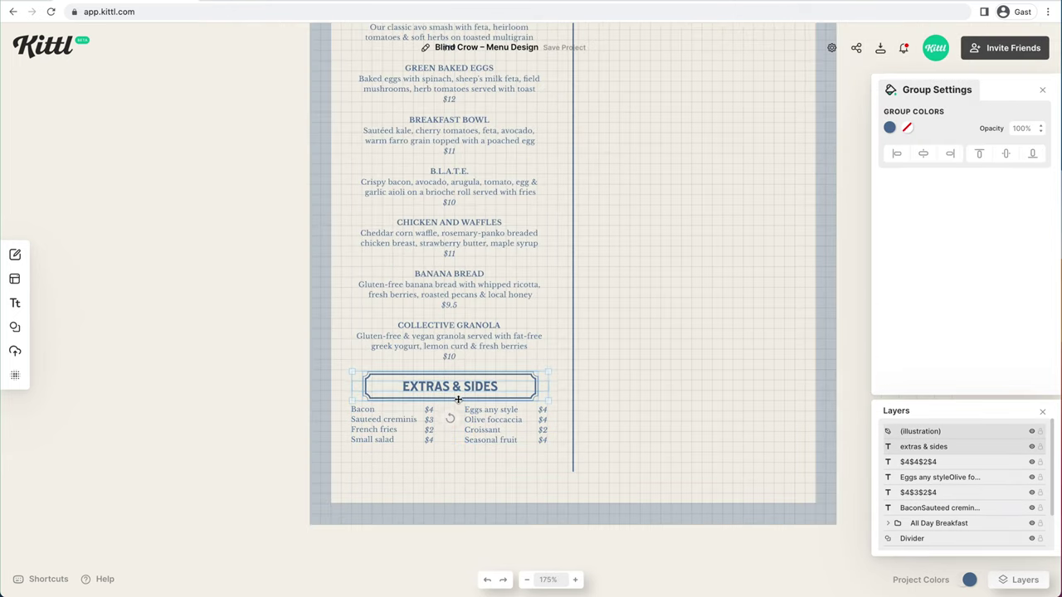
pyautogui.click(632, 420)
pyautogui.click(486, 582)
pyautogui.click(486, 583)
pyautogui.click(486, 582)
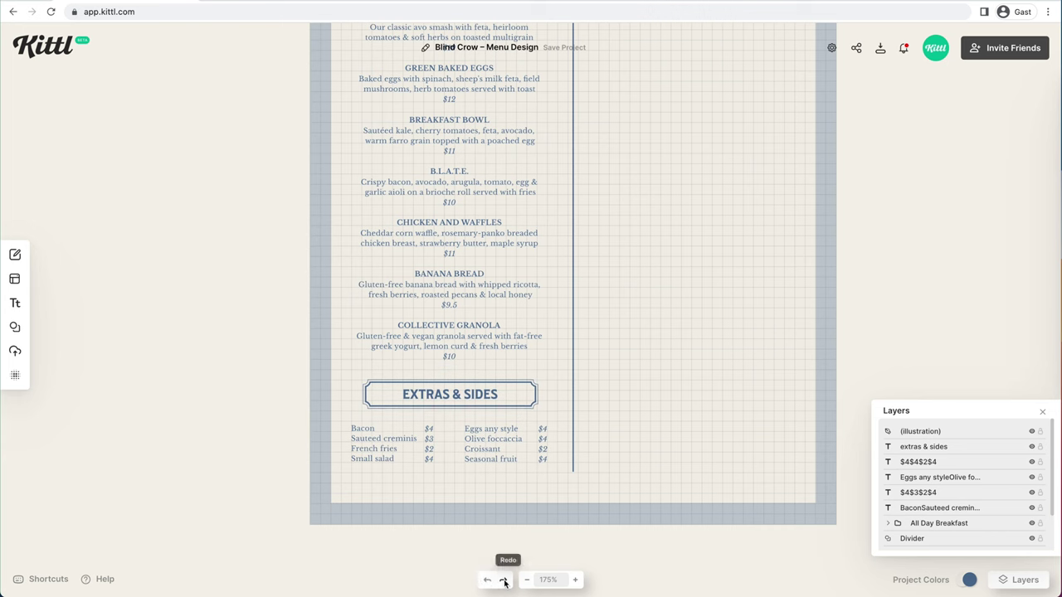
# Duplicate the Bacon list text below the extras, widen it, and replace its content with the allergies, dietary restrictions and vegetarian/vegan substitutes note
pyautogui.click(382, 452)
pyautogui.click(440, 458)
pyautogui.moveTo(362, 439); pyautogui.dragTo(363, 493)
pyautogui.moveTo(426, 498); pyautogui.dragTo(558, 496)
pyautogui.doubleClick(408, 492)
pyautogui.press('super+v')
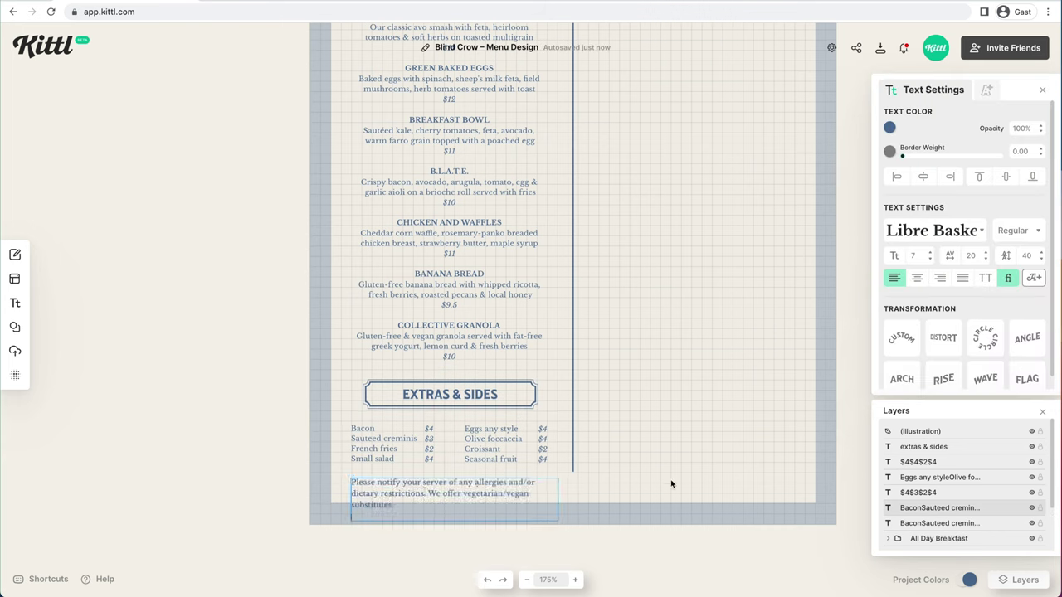
pyautogui.press('Escape')
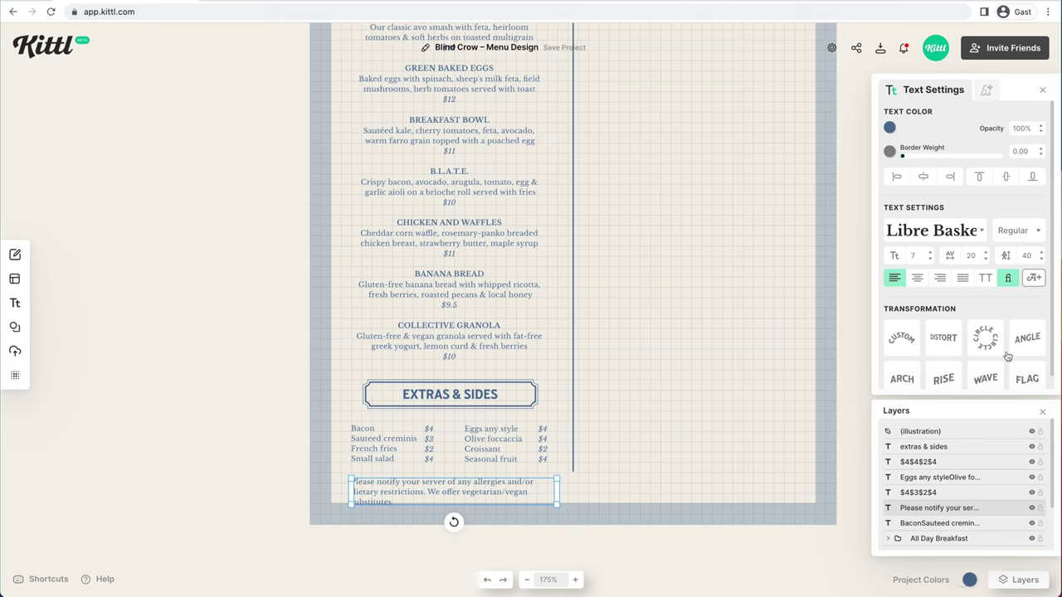
# Set the allergy and dietary note's font style to Italic
pyautogui.click(1012, 232)
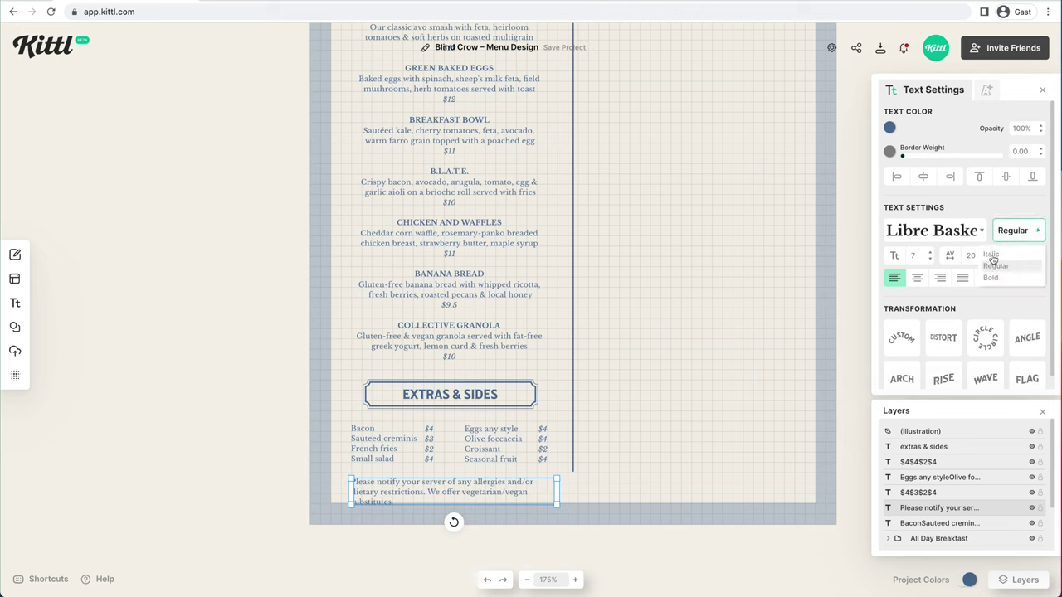
pyautogui.click(991, 256)
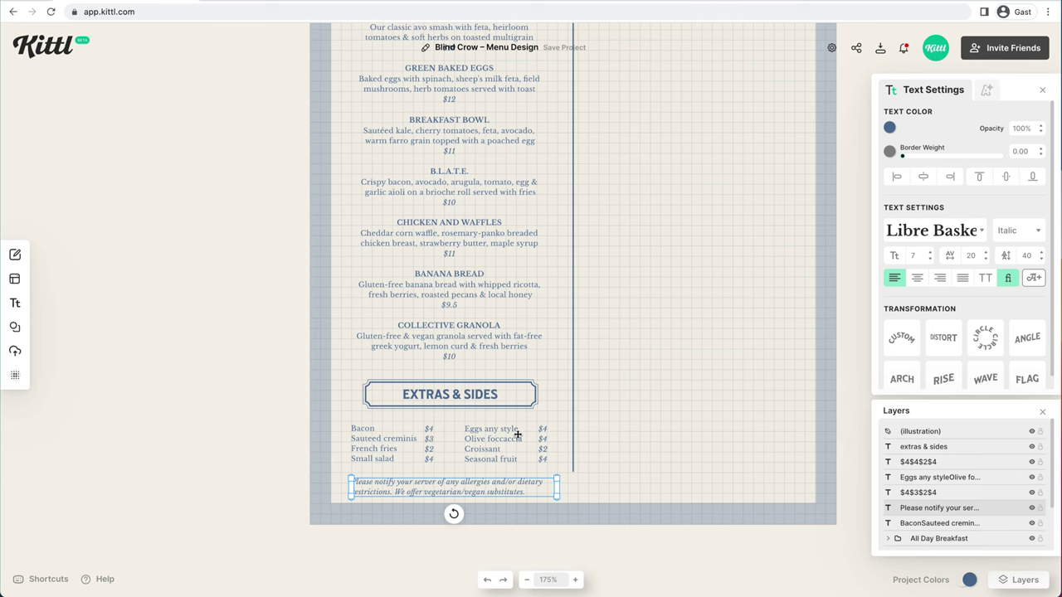
pyautogui.click(660, 467)
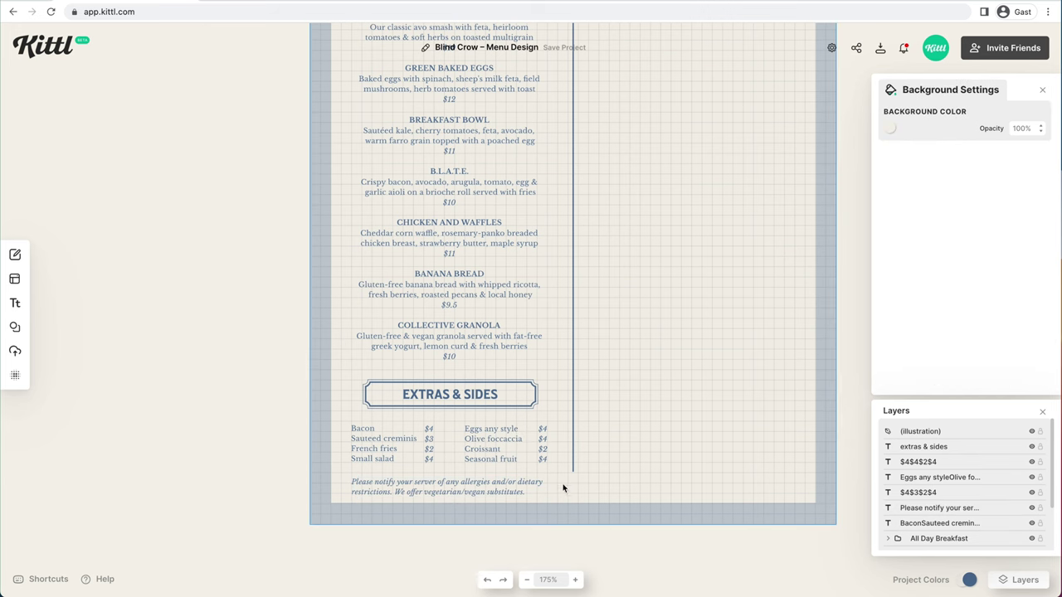
# Duplicate the All Day Breakfast heading, take the copy out of its layer group, and place it level with the original beyond the divider
pyautogui.press('super+minus')
pyautogui.press('super+minus')
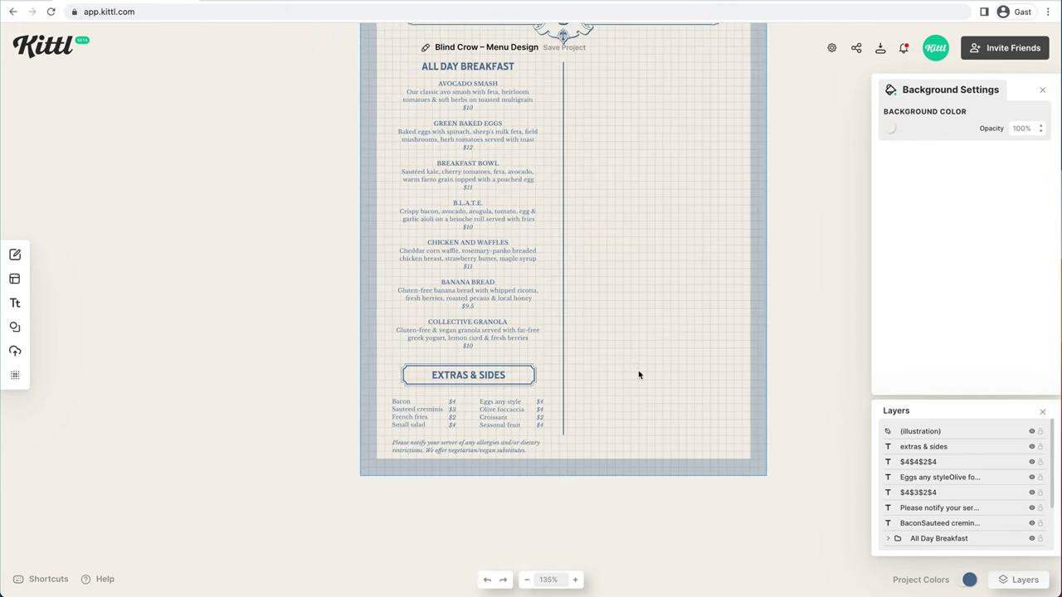
pyautogui.moveTo(638, 367); pyautogui.dragTo(603, 427)
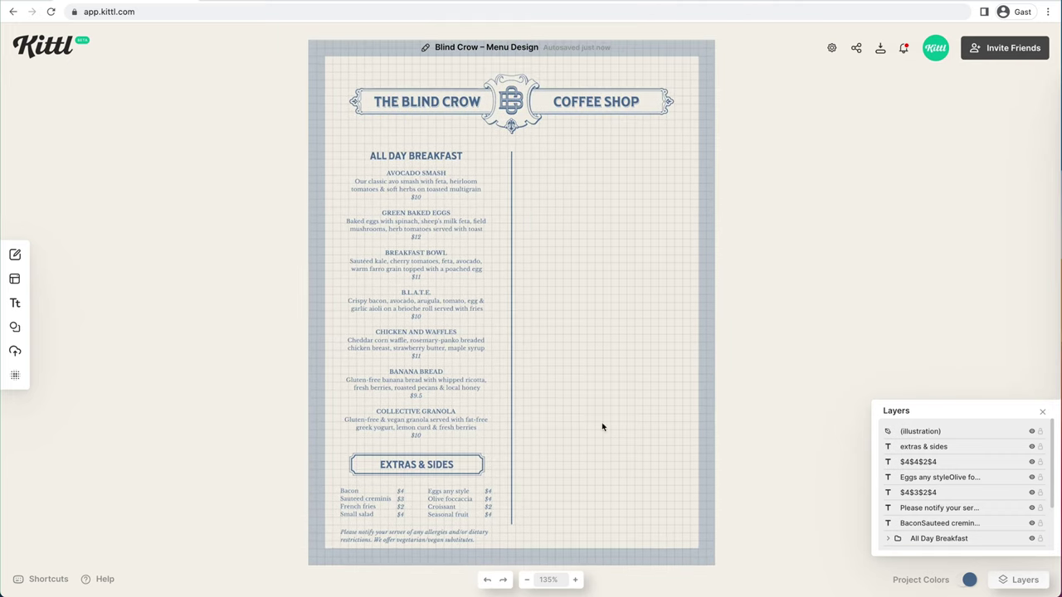
pyautogui.click(503, 531)
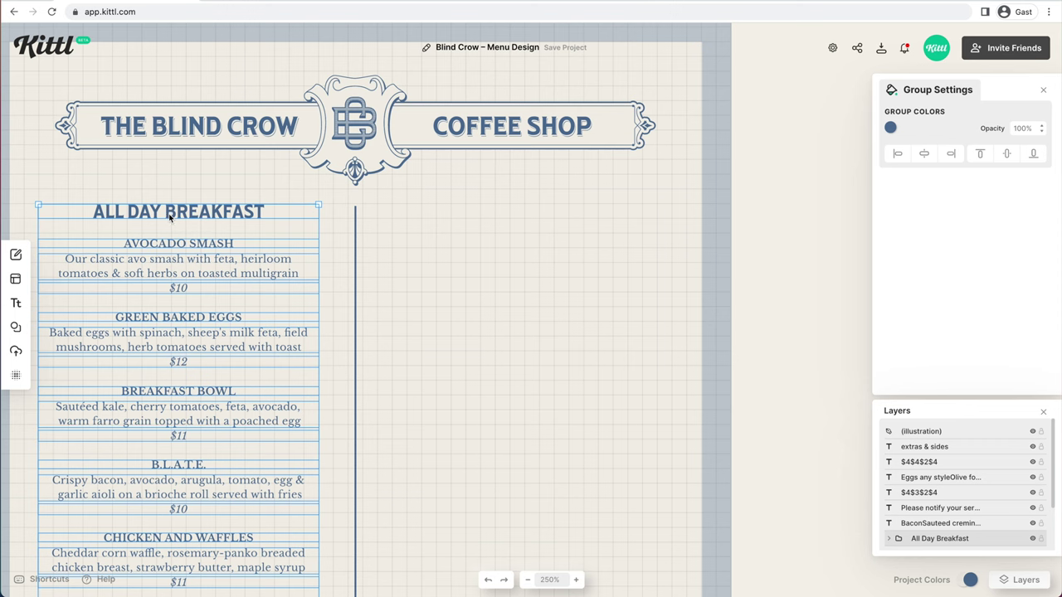
pyautogui.scroll(-1, 946, 491)
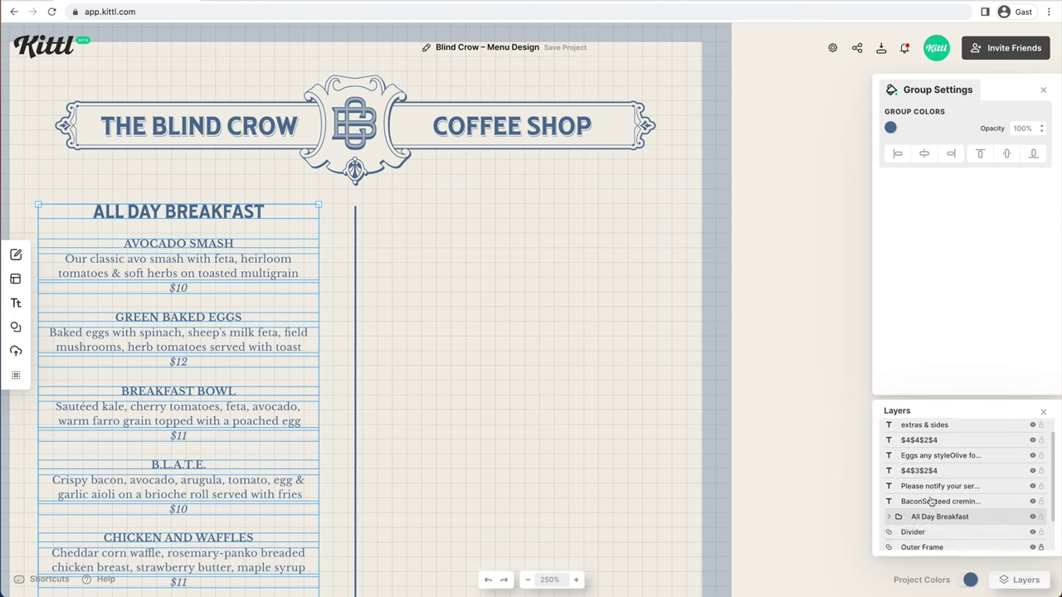
pyautogui.click(890, 517)
pyautogui.click(937, 533)
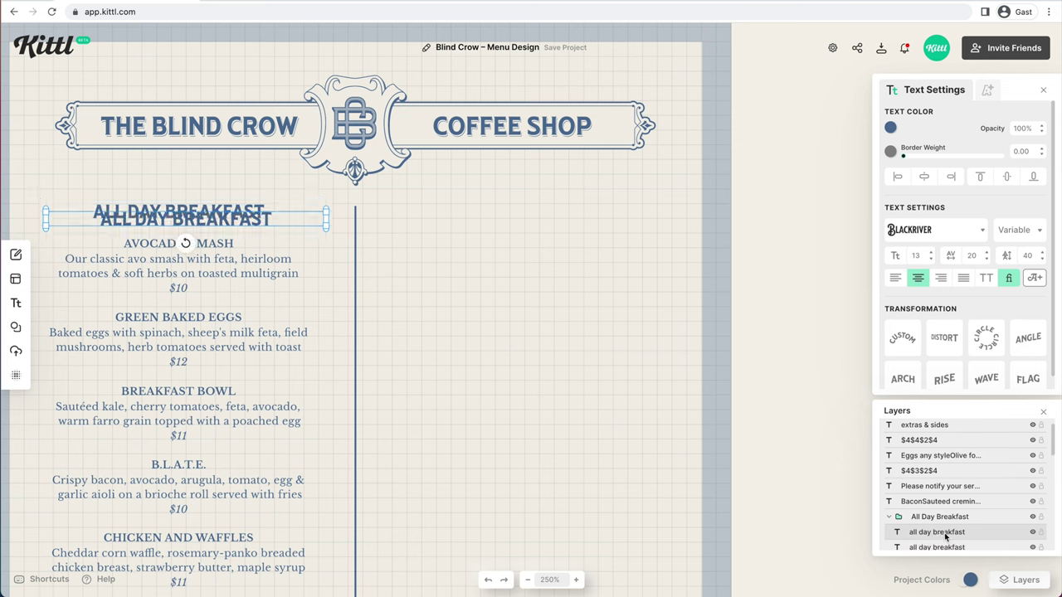
pyautogui.moveTo(945, 533); pyautogui.dragTo(941, 514)
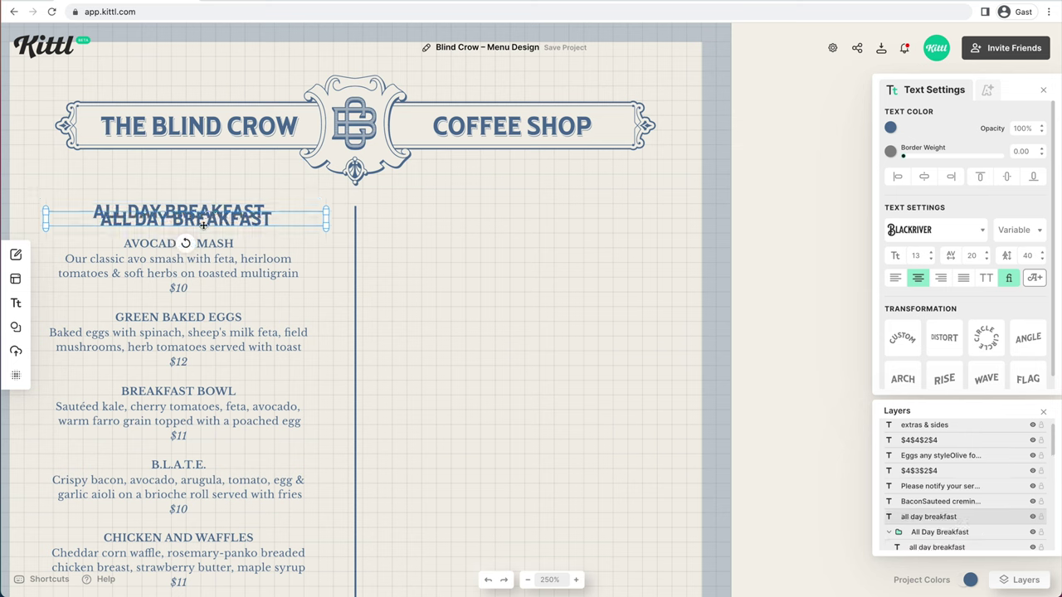
pyautogui.moveTo(203, 224); pyautogui.dragTo(555, 217)
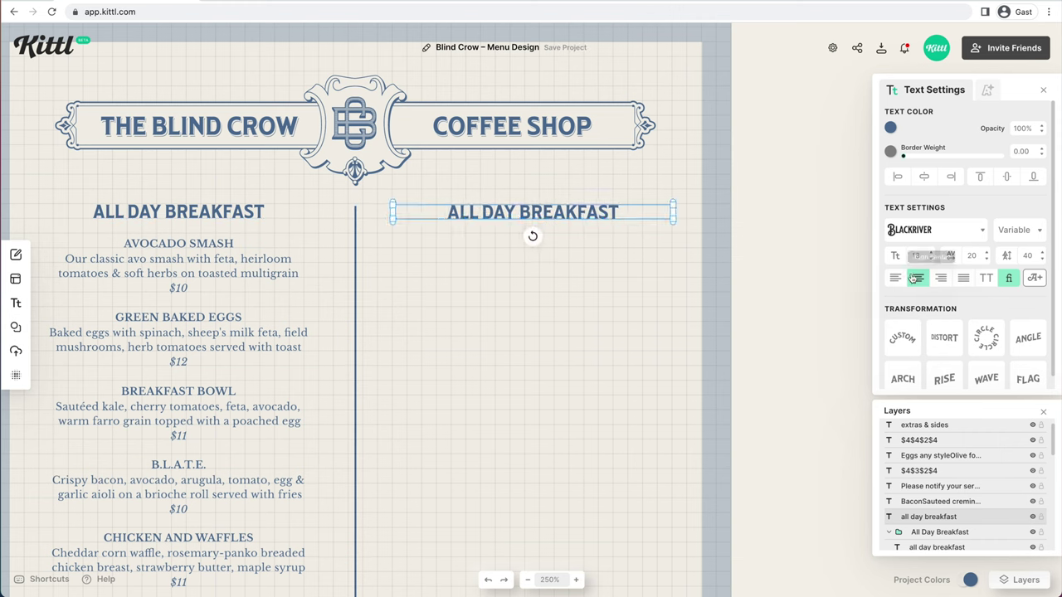
# Left-align the duplicated heading and replace its text with "coffee"
pyautogui.click(895, 278)
pyautogui.doubleClick(533, 213)
pyautogui.write('coffee')
pyautogui.click(675, 244)
# Place a copy of the Avocado Smash title beneath the Coffee heading and left-align it
pyautogui.click(202, 273)
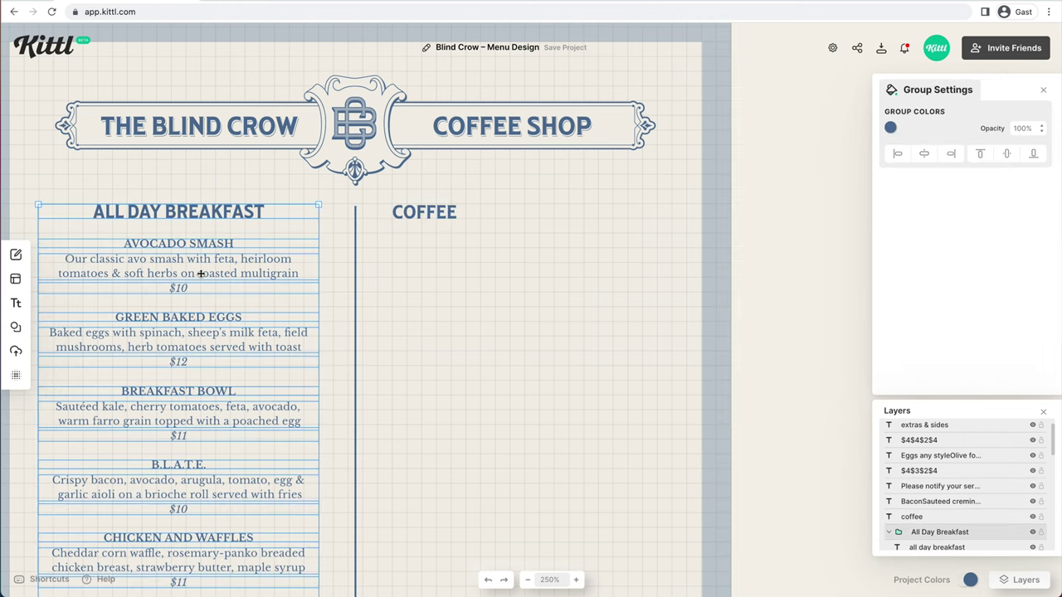
pyautogui.doubleClick(202, 243)
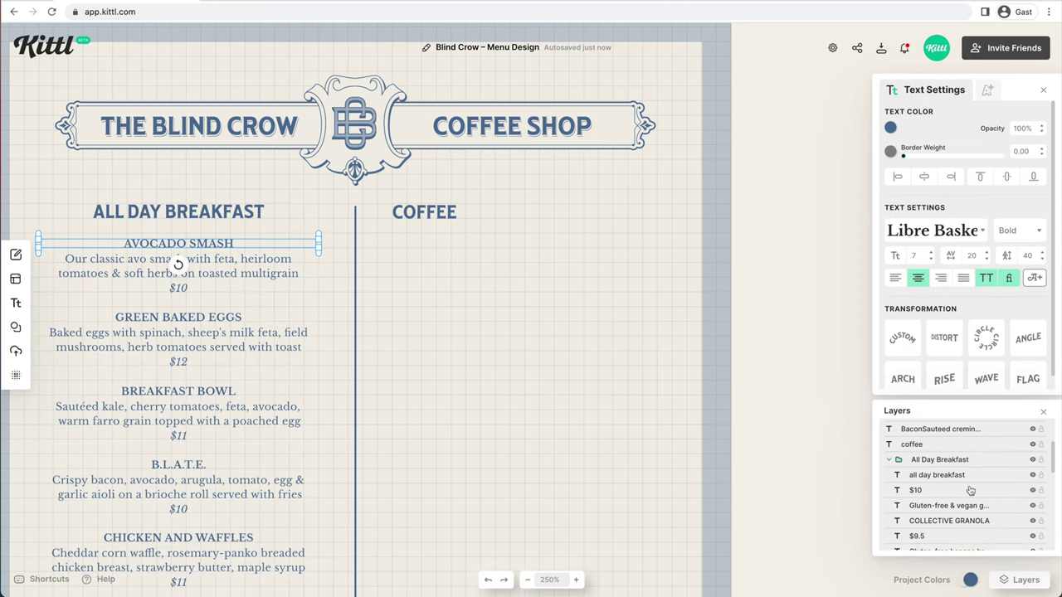
pyautogui.moveTo(202, 243); pyautogui.dragTo(516, 245)
pyautogui.click(895, 278)
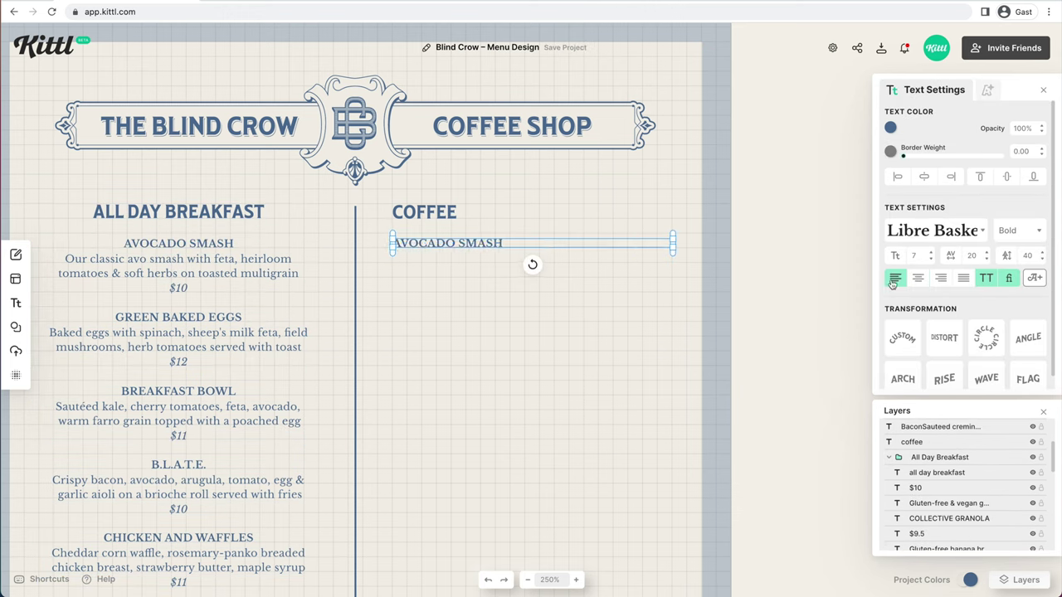
# Turn off all caps on the copied title, replace it with "Espresso", set it to Regular, and narrow its text box
pyautogui.click(986, 278)
pyautogui.doubleClick(432, 244)
pyautogui.write('Espresso')
pyautogui.click(1021, 232)
pyautogui.click(1014, 268)
pyautogui.moveTo(673, 247); pyautogui.dragTo(539, 252)
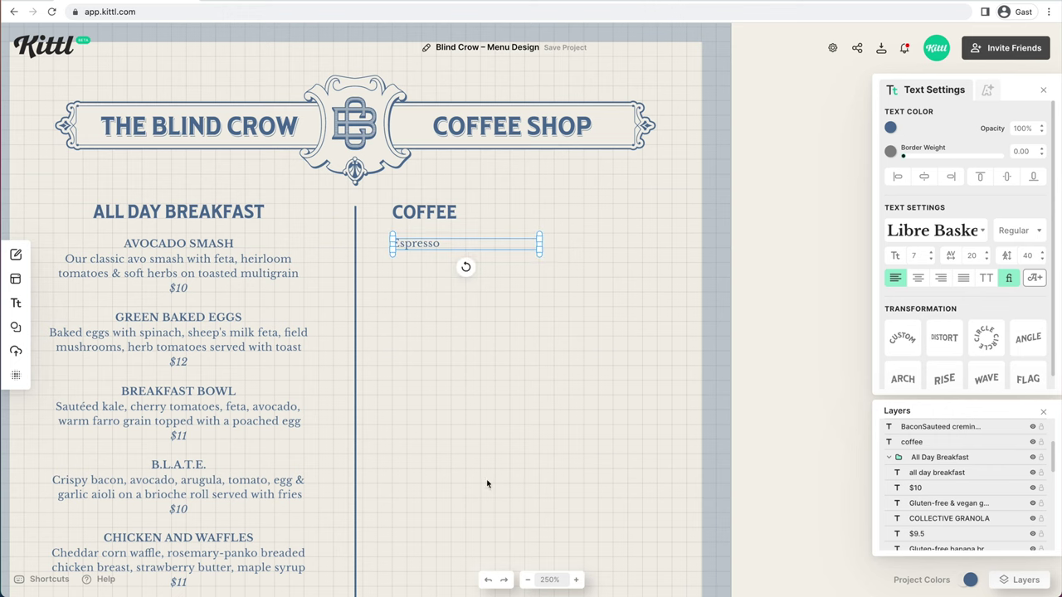
# Move the Espresso text layer out of the All Day Breakfast group
pyautogui.click(443, 251)
pyautogui.click(436, 244)
pyautogui.scroll(-5, 932, 498)
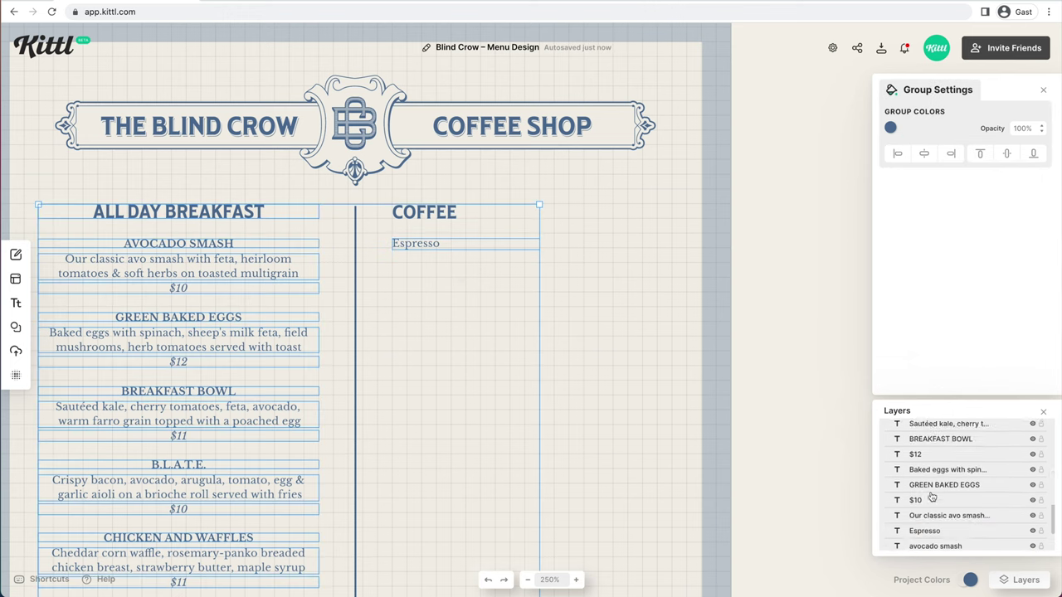
pyautogui.moveTo(933, 530); pyautogui.dragTo(965, 452)
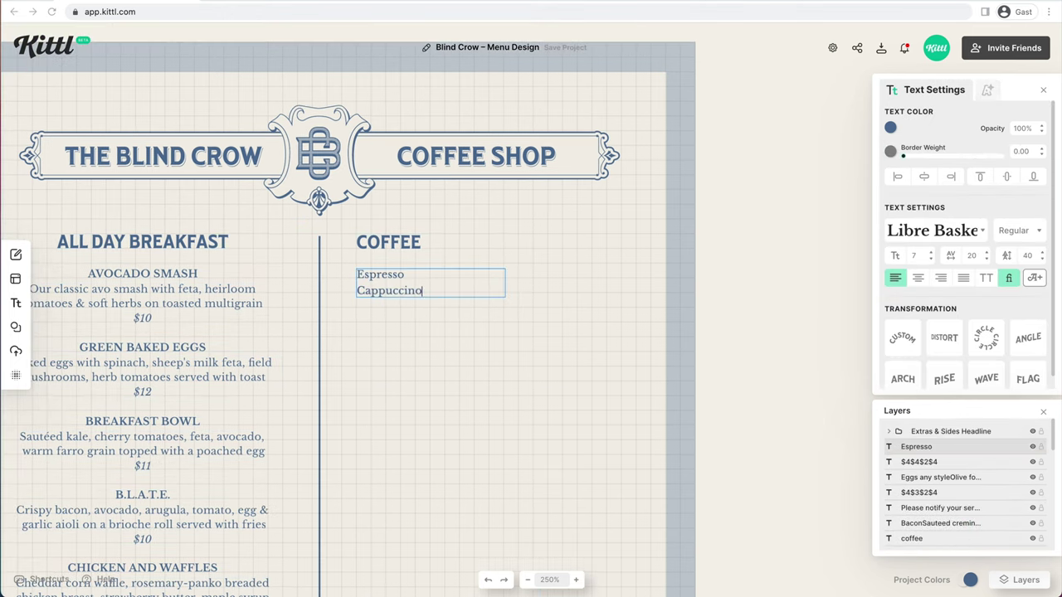
# Extend the coffee list below Cappuccino with the lines "Latte", "Flat White", "Mocha" and "Drip Coffee"
pyautogui.press('Return')
pyautogui.write('Latte')
pyautogui.press('Return')
pyautogui.scroll(-1, 395, 329)
pyautogui.write('Flat White')
pyautogui.press('Return')
pyautogui.write('Mocha')
pyautogui.press('Return')
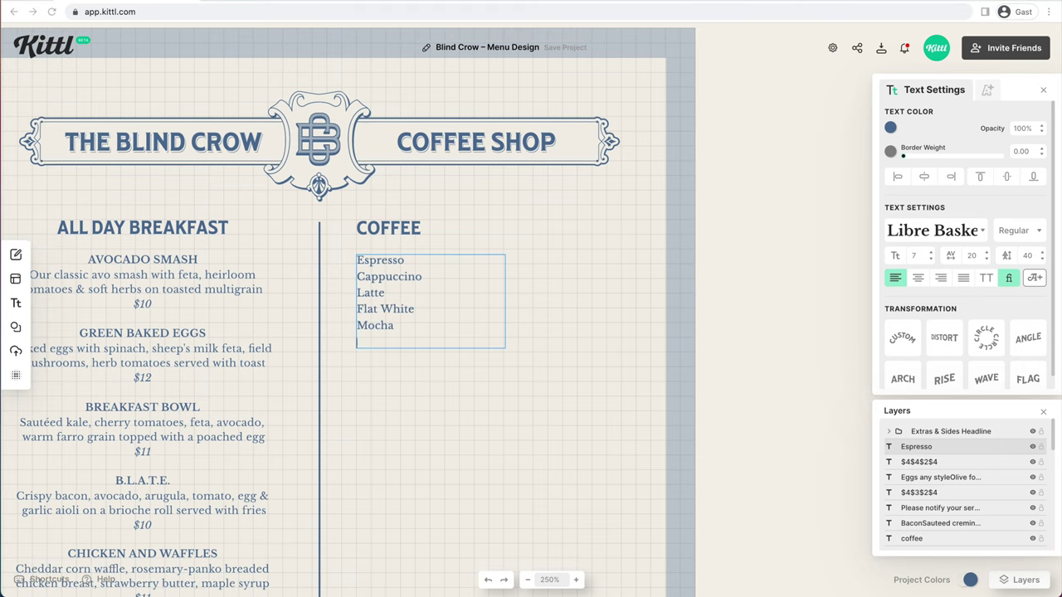
pyautogui.press('Escape')
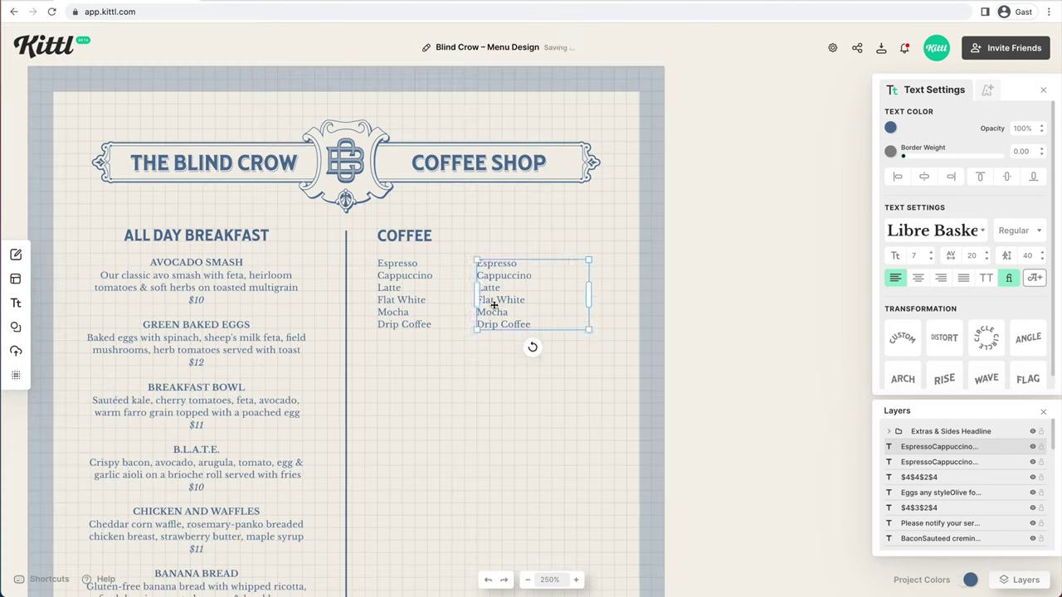
# Replace the duplicated coffee list's text with the italic prices $2, $4, $4, $4, $4 and $3
pyautogui.doubleClick(493, 306)
pyautogui.hotkey('ctrl', 'a')
pyautogui.write('$2')
pyautogui.press('Return')
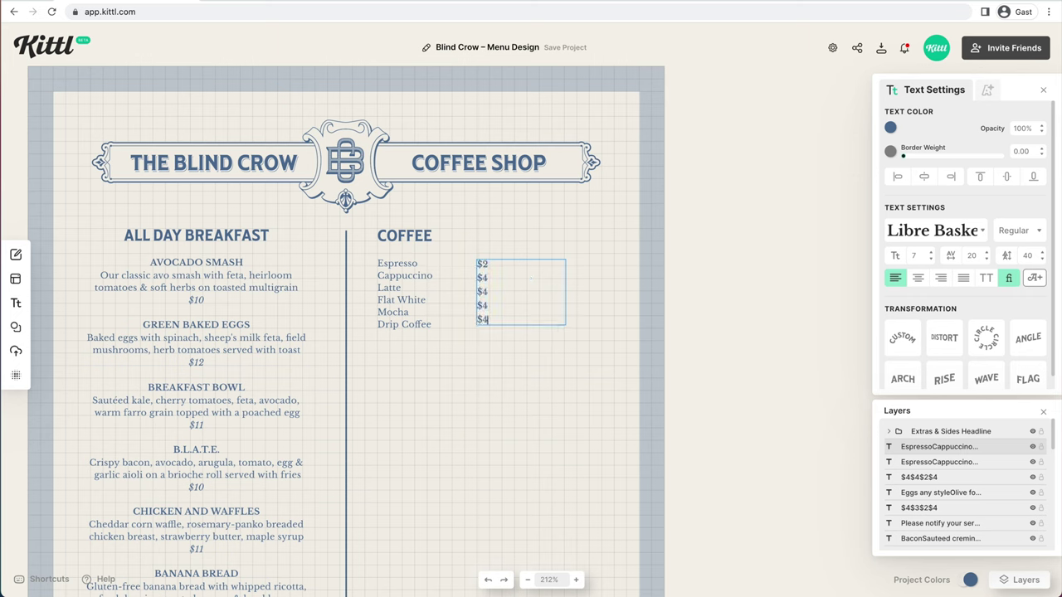
pyautogui.press('BackSpace')
pyautogui.write('3')
pyautogui.click(545, 299)
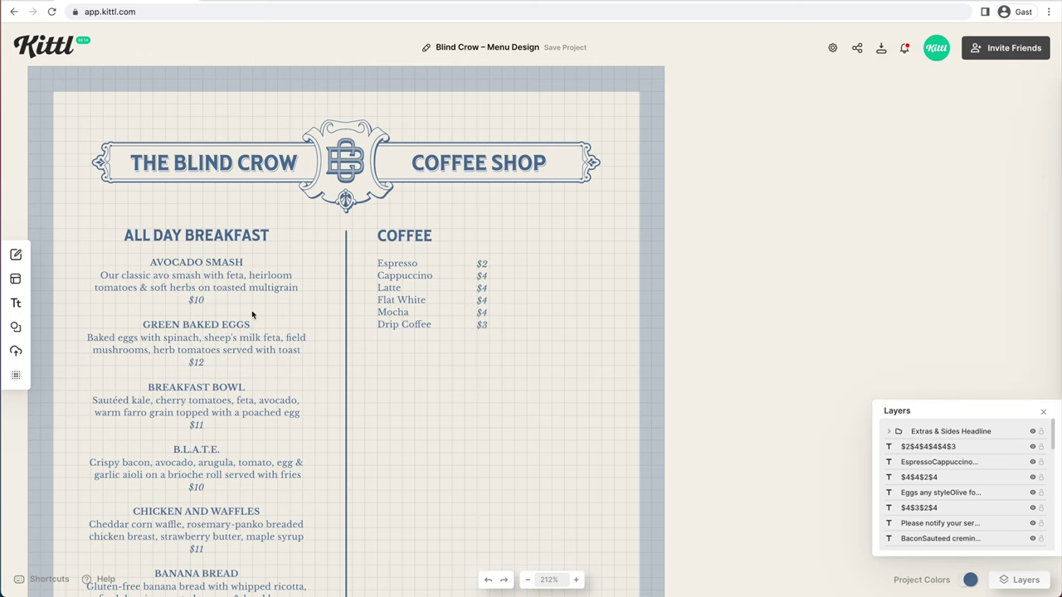
# Search the elements for "coffee", add the coffee branch illustration, scale it down, and position it beside the coffee prices
pyautogui.click(15, 327)
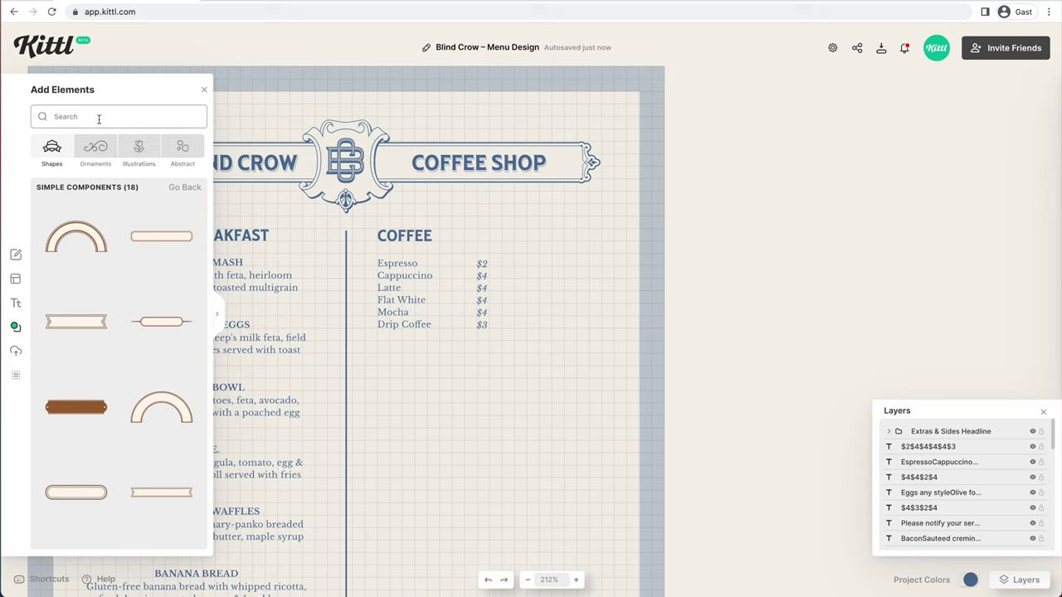
pyautogui.click(99, 117)
pyautogui.write('coffee')
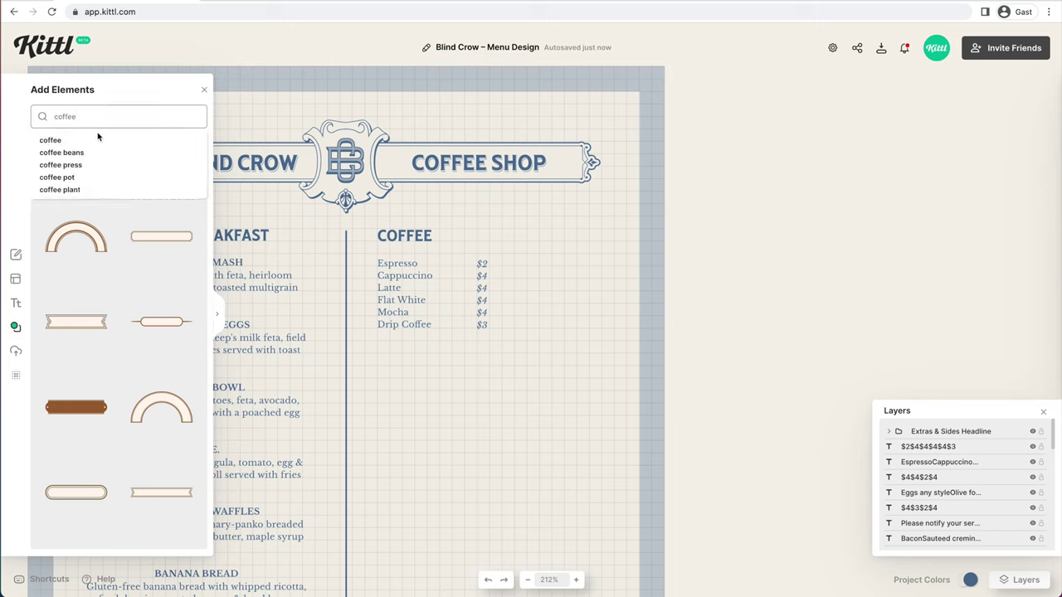
pyautogui.click(98, 138)
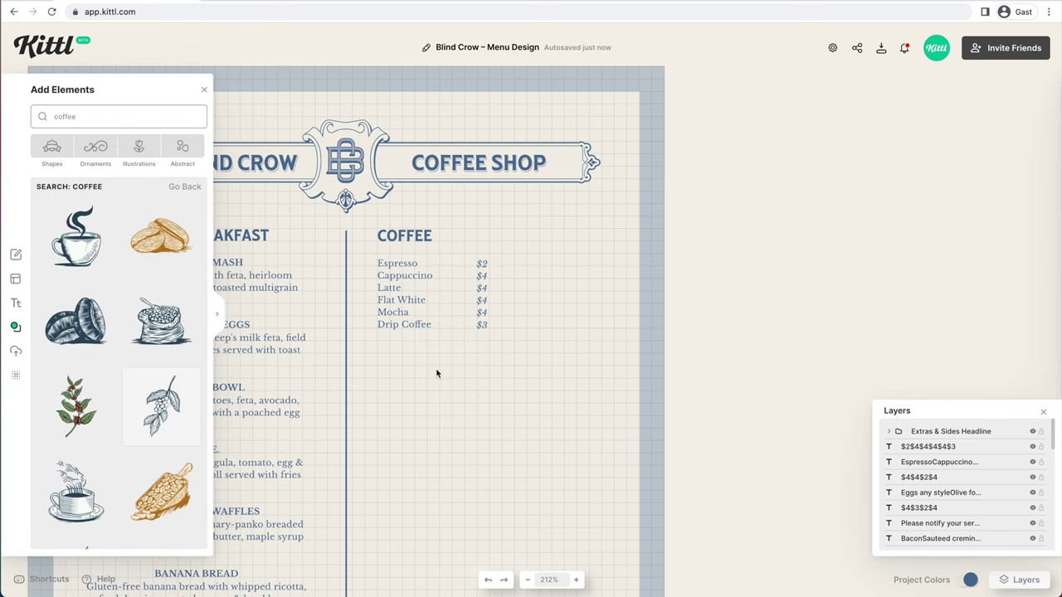
pyautogui.moveTo(437, 374); pyautogui.dragTo(531, 311)
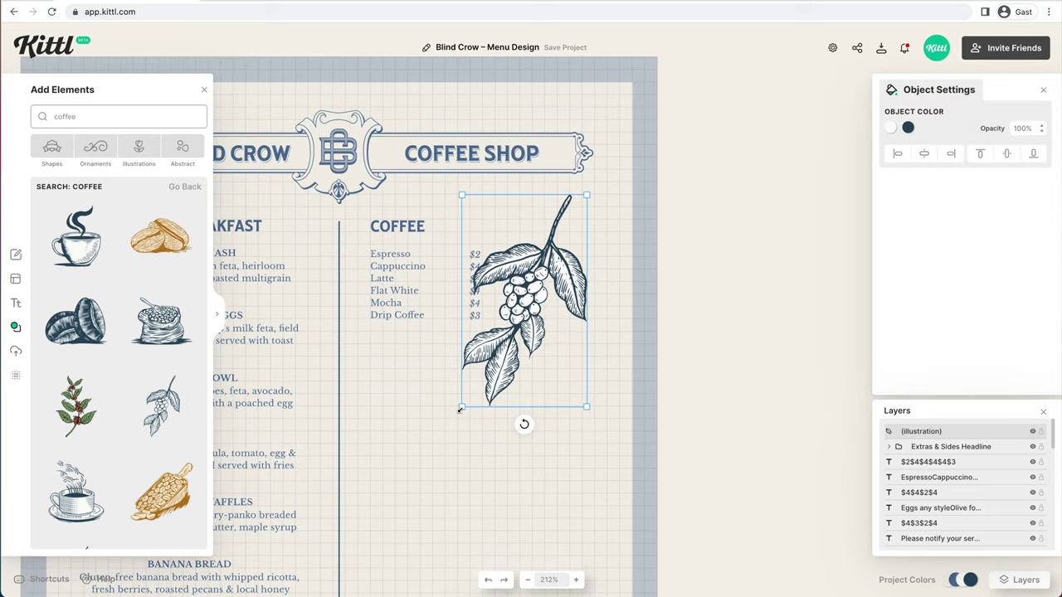
pyautogui.moveTo(460, 409); pyautogui.dragTo(507, 339)
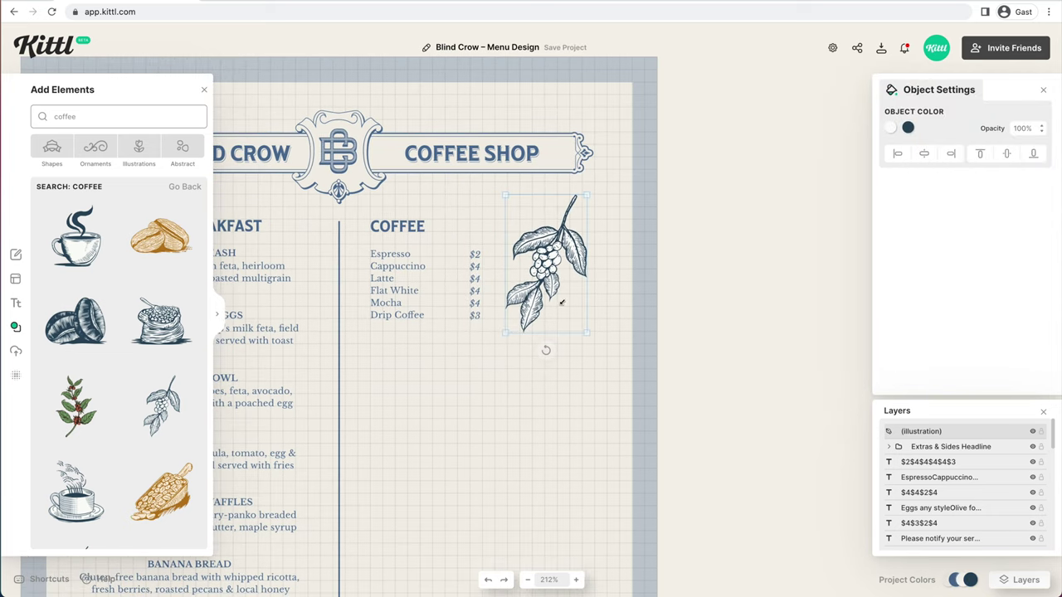
pyautogui.moveTo(562, 302); pyautogui.dragTo(569, 340)
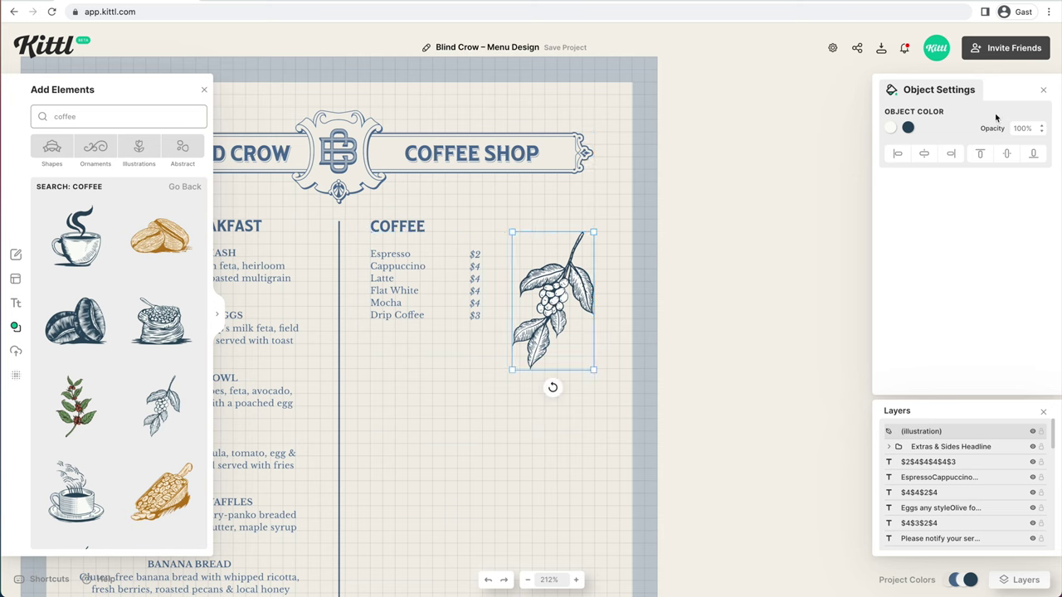
# Recolor the coffee branch's dark lines to the menu's blue and remove its white fill
pyautogui.click(907, 129)
pyautogui.click(805, 187)
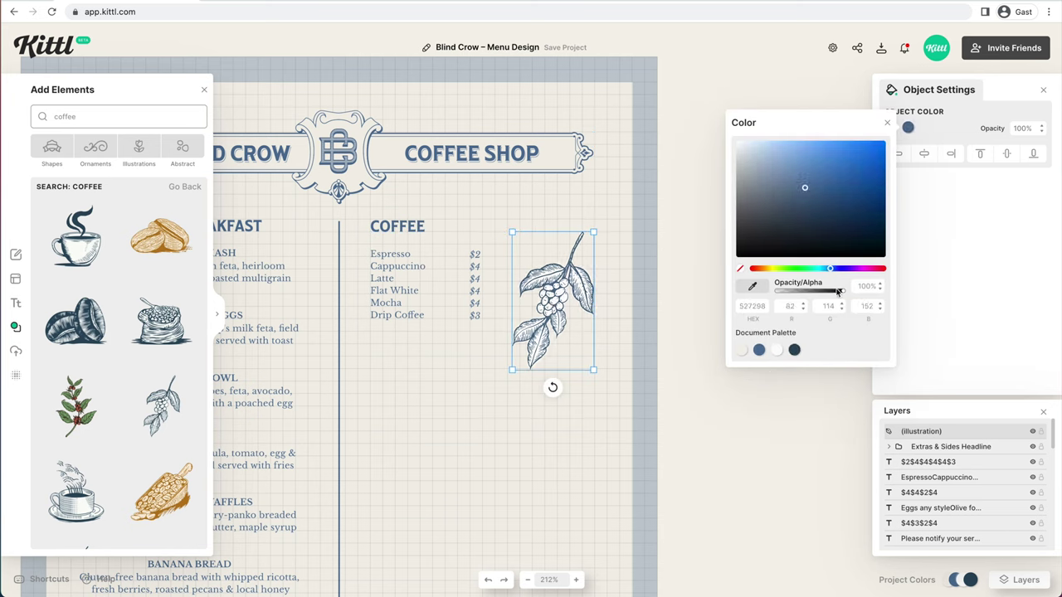
pyautogui.click(926, 133)
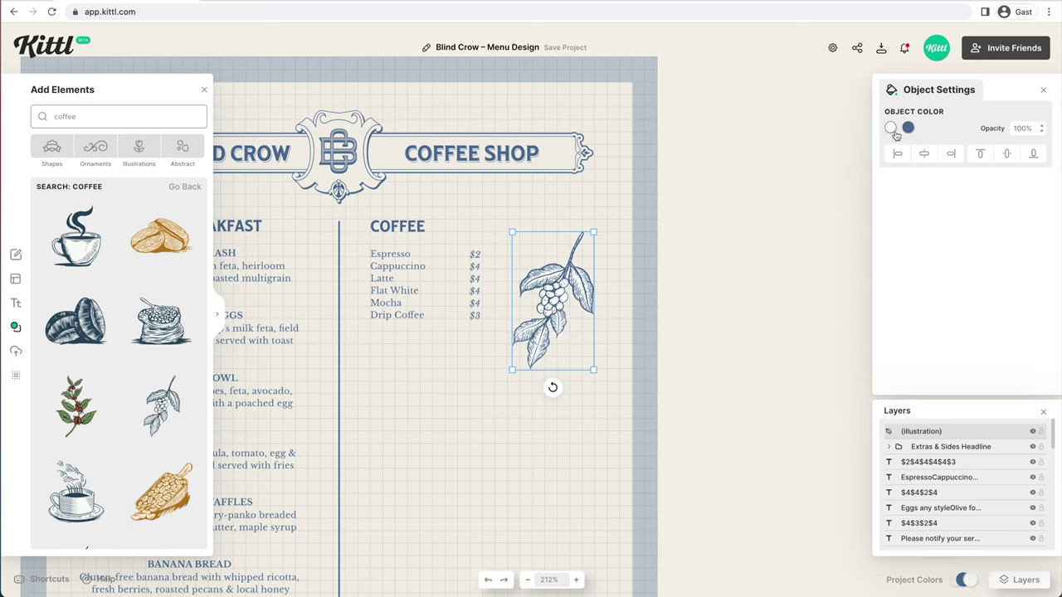
pyautogui.click(891, 130)
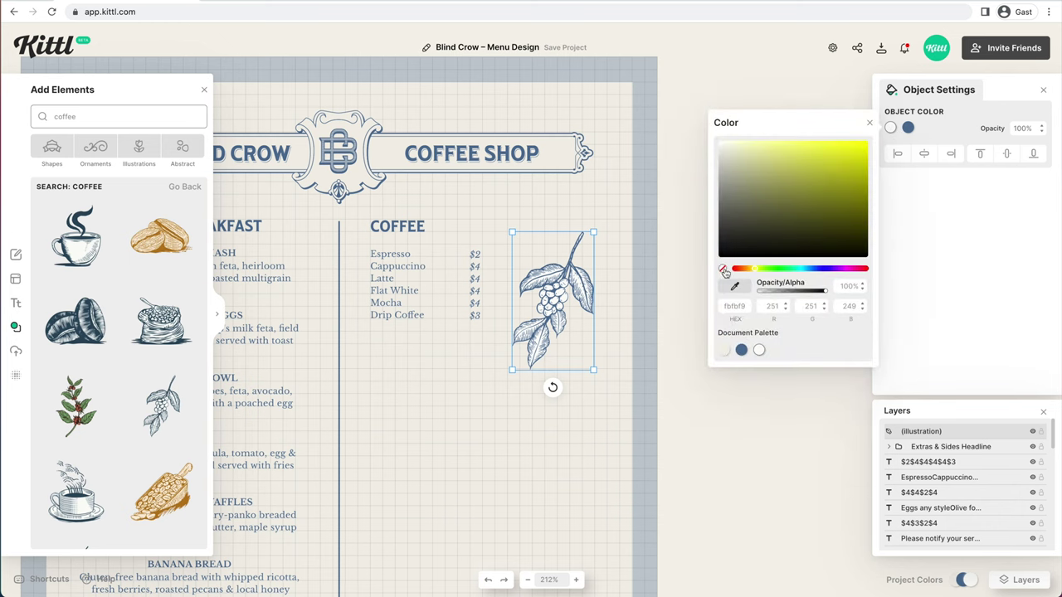
pyautogui.click(722, 270)
pyautogui.click(673, 318)
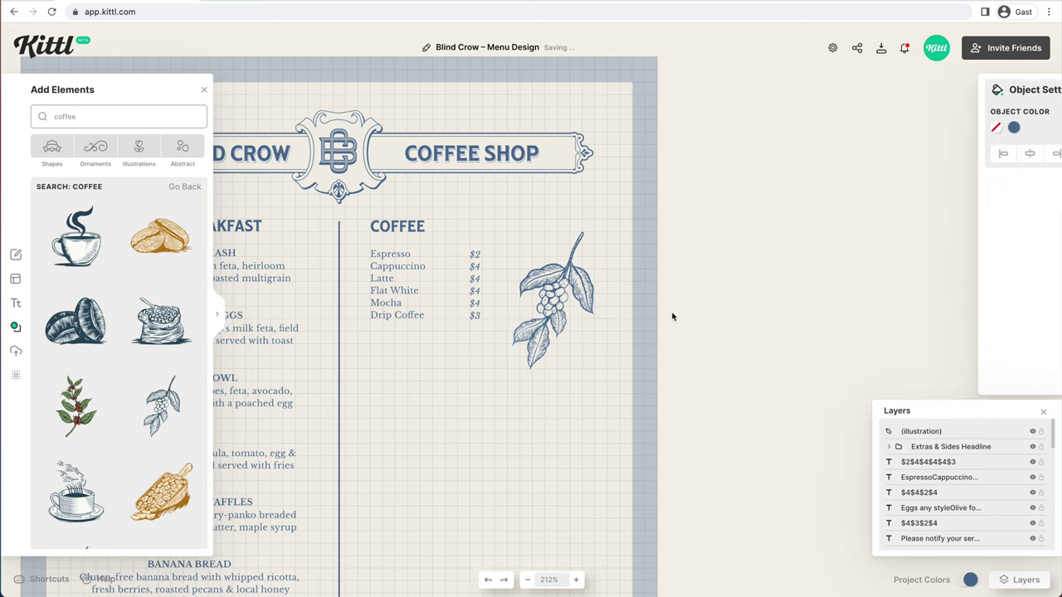
# Duplicate the coffee list below itself and replace its text with the italic note "All our coffee blends are Fair Trade certified"
pyautogui.click(674, 316)
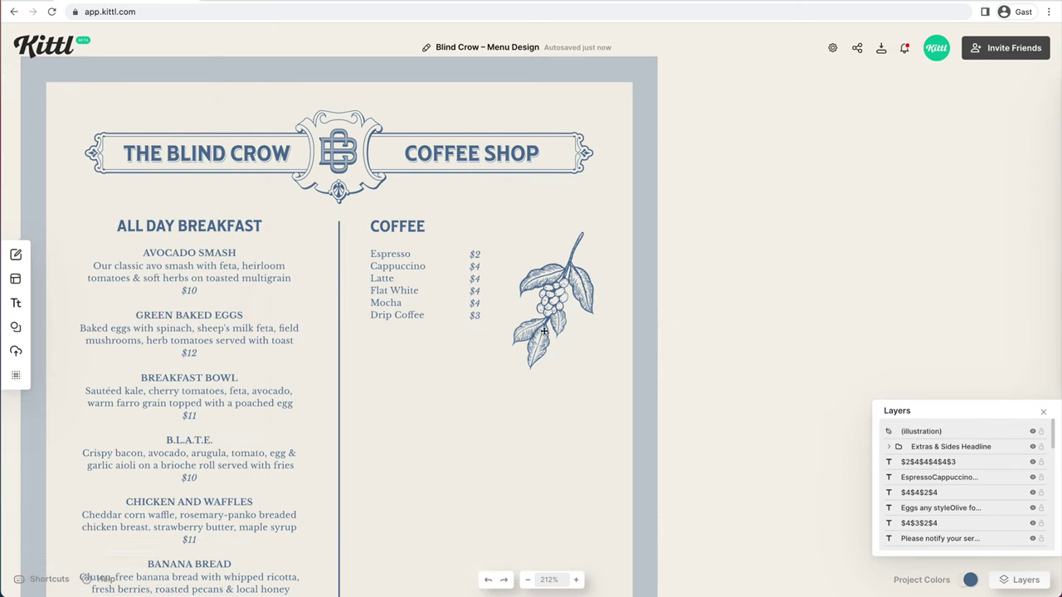
pyautogui.click(383, 294)
pyautogui.moveTo(383, 293); pyautogui.dragTo(383, 380)
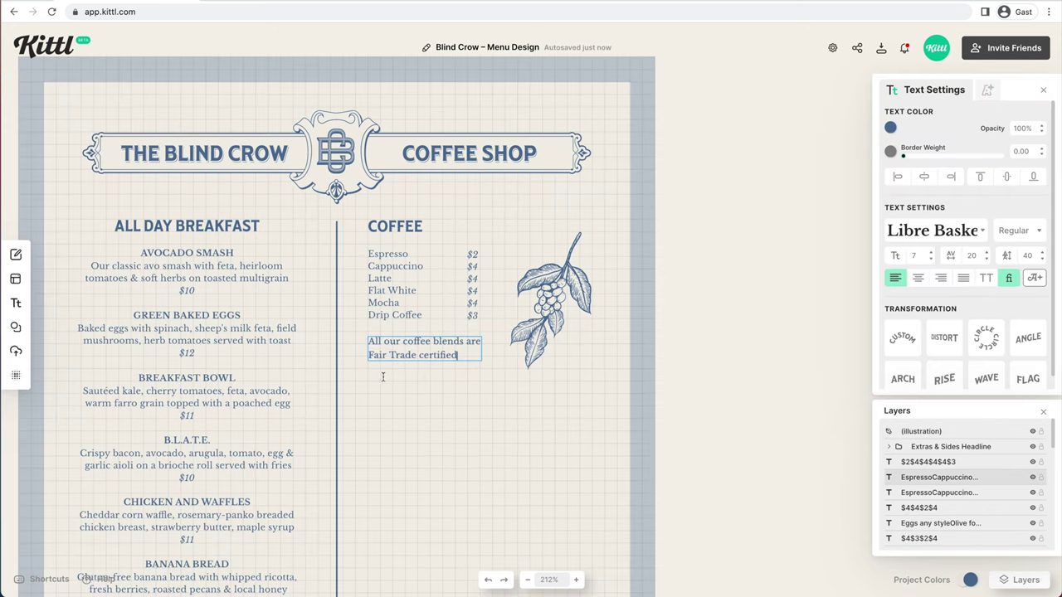
pyautogui.click(633, 406)
pyautogui.click(532, 488)
pyautogui.moveTo(531, 488); pyautogui.dragTo(547, 415)
# Duplicate the Coffee heading, drink list and prices below the Fair Trade note, and move the copied prices to the column's right edge
pyautogui.click(393, 152)
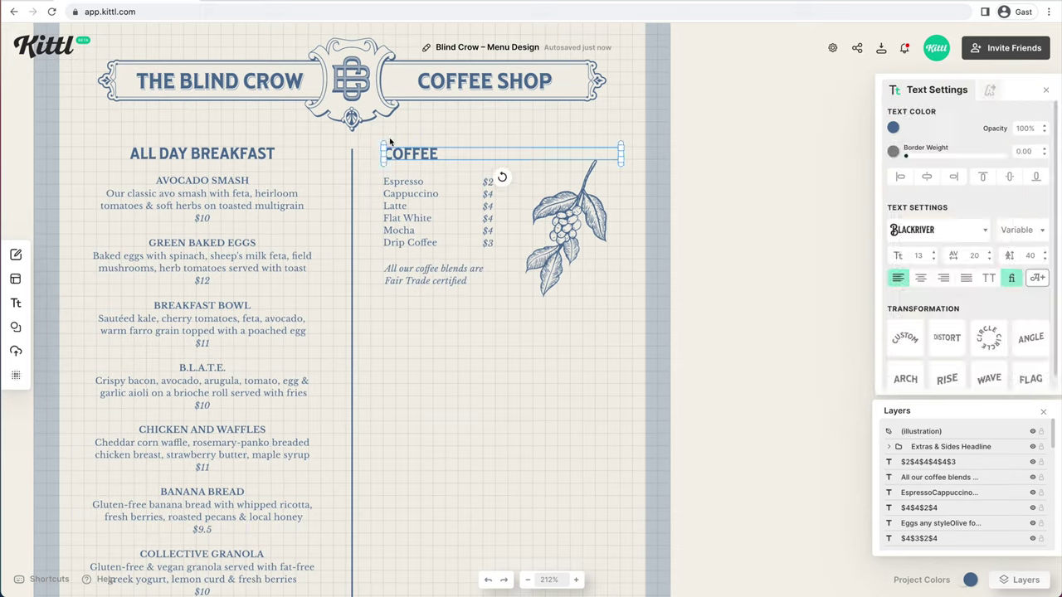
pyautogui.keyDown('shift'); pyautogui.click(403, 206); pyautogui.keyUp('shift')
pyautogui.keyDown('shift'); pyautogui.click(488, 206); pyautogui.keyUp('shift')
pyautogui.moveTo(414, 155); pyautogui.dragTo(414, 318)
pyautogui.click(478, 480)
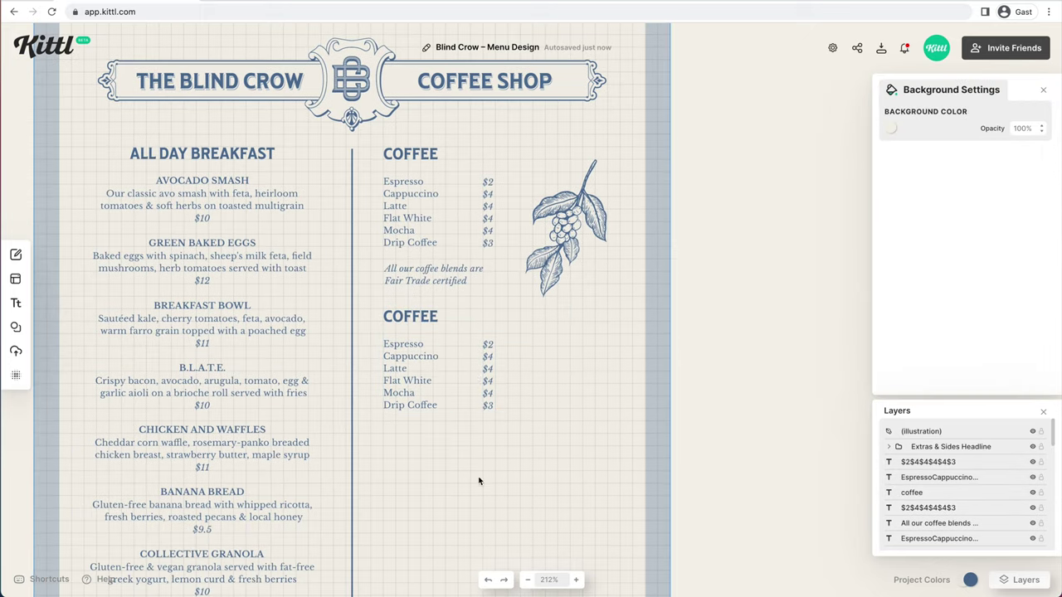
pyautogui.moveTo(488, 375); pyautogui.dragTo(615, 381)
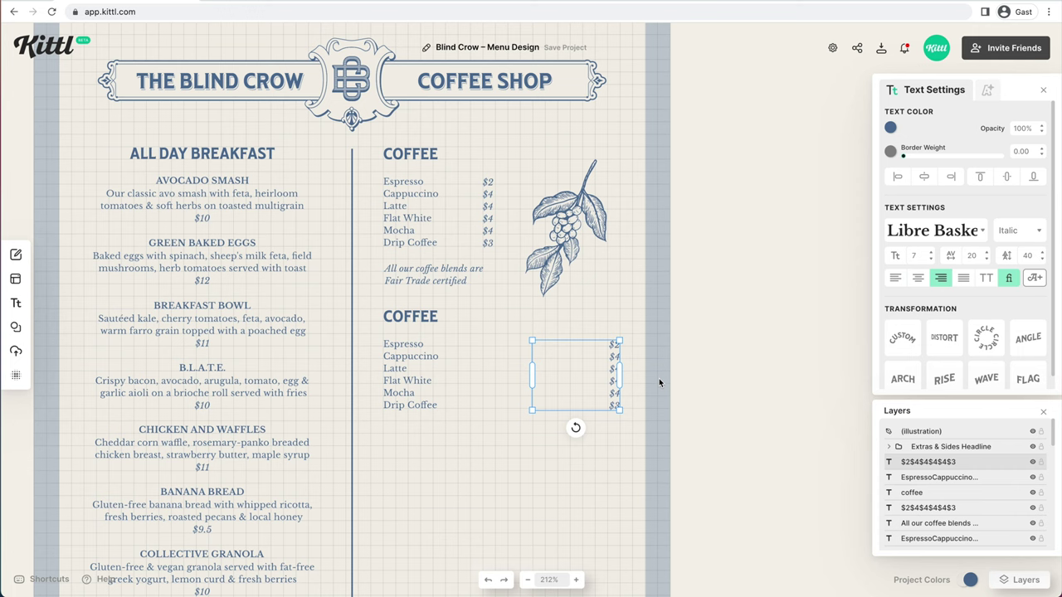
pyautogui.click(614, 431)
# Replace the copied list's first three lines with "Fresh orange juice", "Sparkling water" and "Soda (Coke/Sprite/Dr. Pepper)"
pyautogui.doubleClick(404, 344)
pyautogui.write('Fresh orange juice')
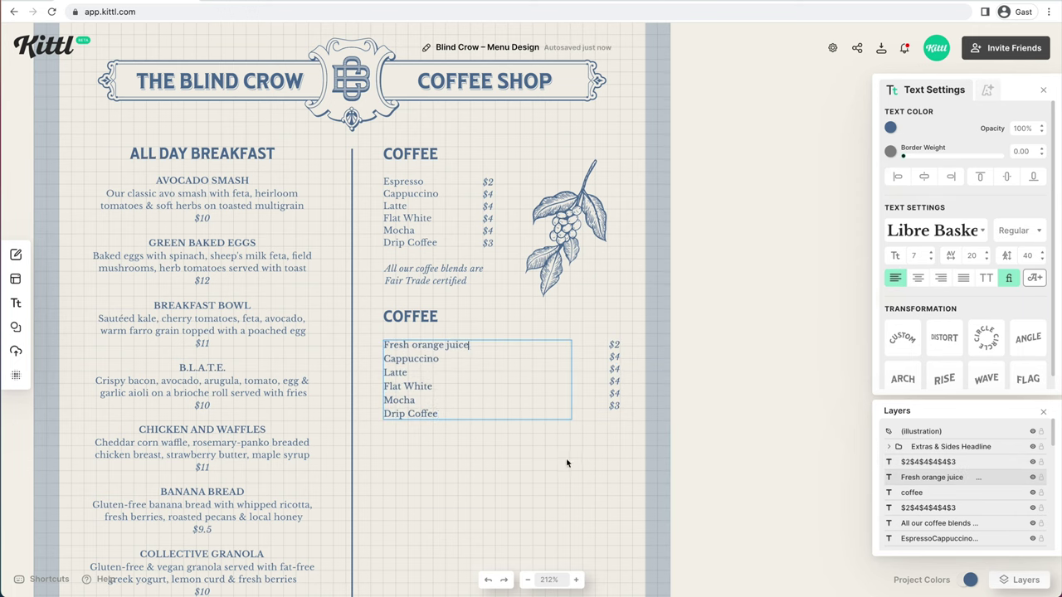
pyautogui.click(567, 458)
pyautogui.doubleClick(403, 358)
pyautogui.write('Sparkling water')
pyautogui.doubleClick(394, 373)
pyautogui.write('Soda (Coke/Sprite/Dr. Pepper)')
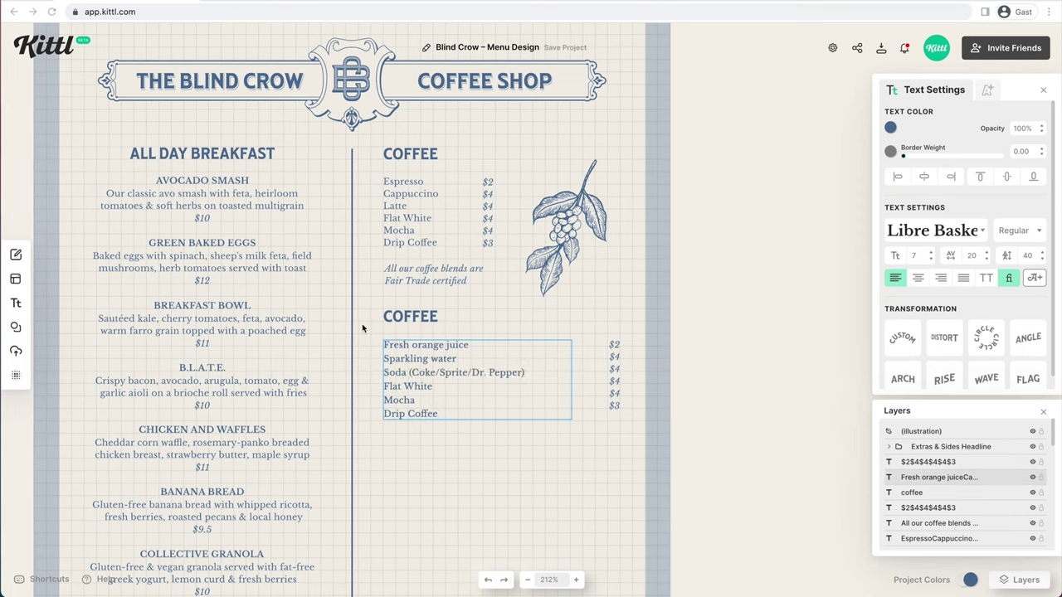
# Replace the list's last three lines with "Homemade ice tea (Lemon/Peach/Ginger)", "Hot chocolate" and "Fresh mint or ginger tea"
pyautogui.press('Down')
pyautogui.press('super+shift+Left')
pyautogui.write('Homemade ice tea (Lemon/Peach/Ginger)')
pyautogui.press('Down')
pyautogui.press('super+shift+Left')
pyautogui.write('Hot chocolate ')
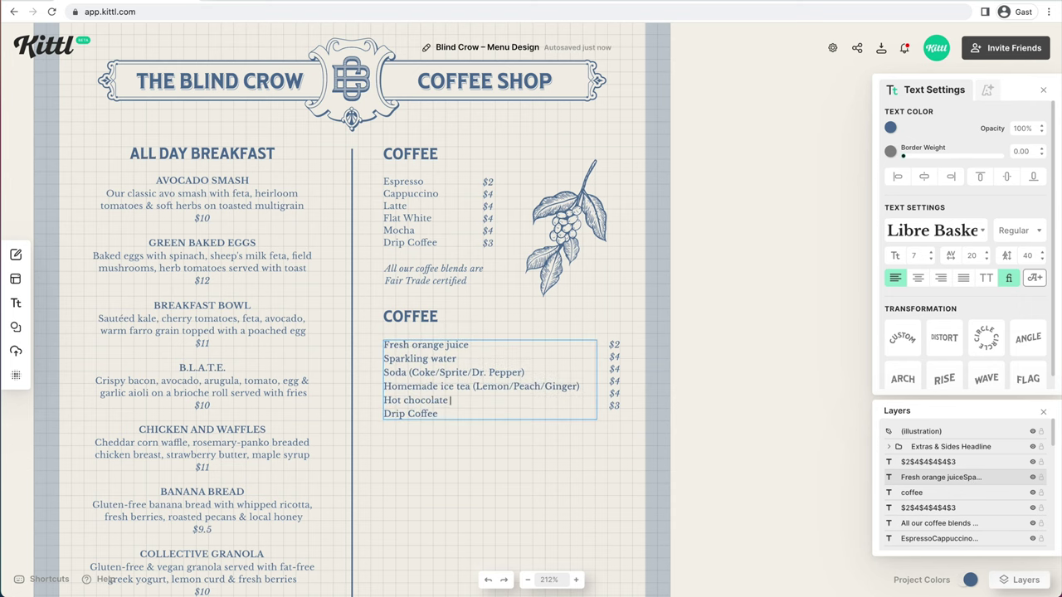
pyautogui.write('Fresh mint or ginger tea')
# Change the copied list's prices to $4, $2, $2.5, $3, $3.5 and $3
pyautogui.click(616, 358)
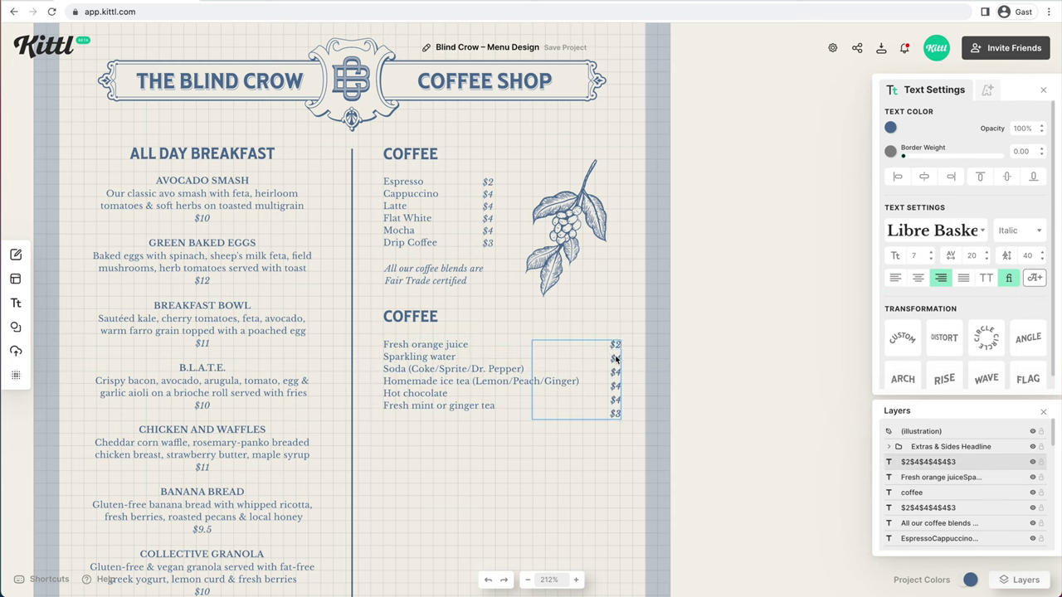
pyautogui.hscroll(1, 622, 365)
pyautogui.write('2')
pyautogui.press('Down')
pyautogui.hotkey('shift', 'Left')
pyautogui.write('2.4')
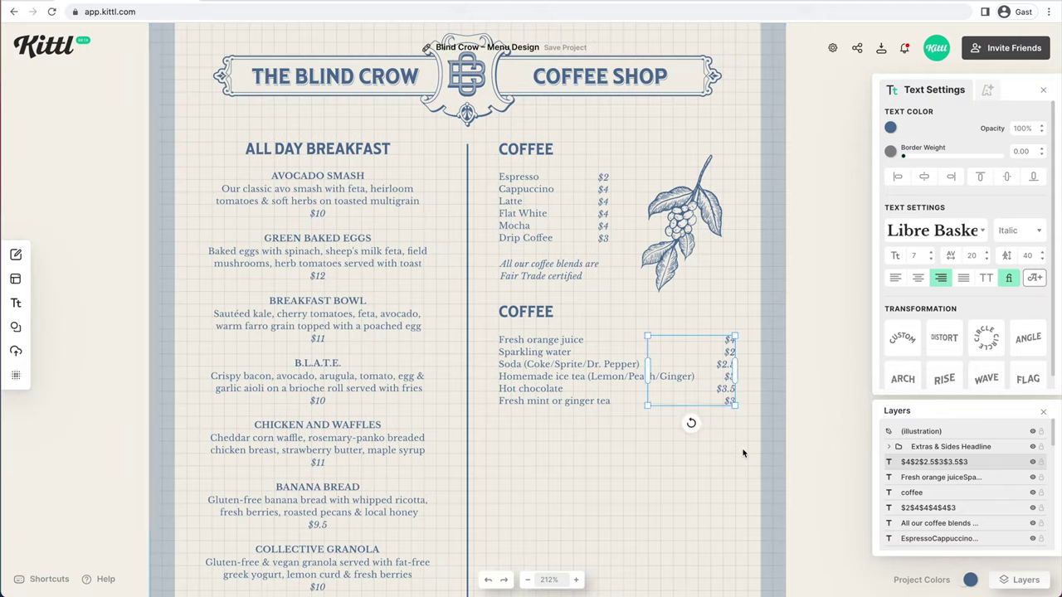
pyautogui.click(692, 423)
# Rename the duplicated Coffee heading to "drinks"
pyautogui.doubleClick(525, 311)
pyautogui.write('drinks')
pyautogui.click(656, 530)
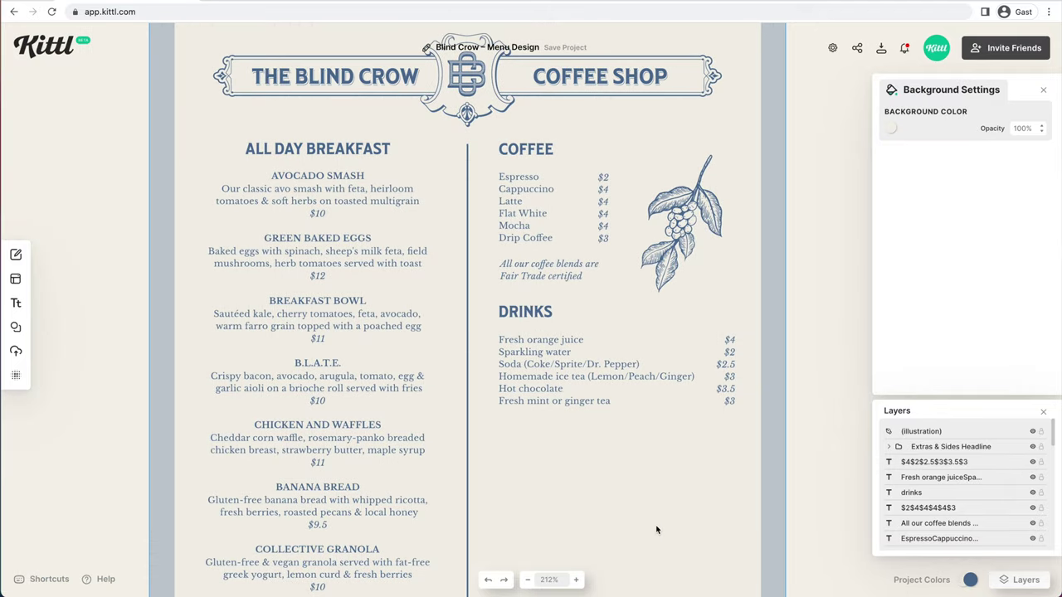
# Duplicate the whole drinks section below itself and rename the copied heading to "smoothie"
pyautogui.click(520, 312)
pyautogui.hotkey('ctrl', 'd')
pyautogui.doubleClick(540, 435)
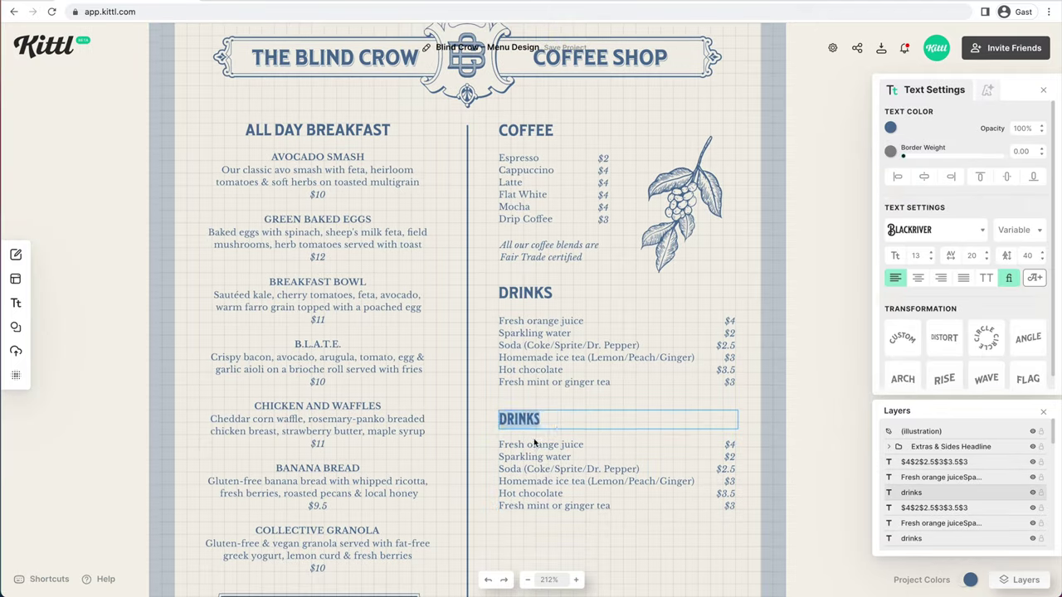
pyautogui.write('smoothie')
pyautogui.scroll(-3, 535, 444)
# Replace the drink list under the smoothie heading with "Green Goddess" in bold all caps
pyautogui.click(538, 401)
pyautogui.click(538, 402)
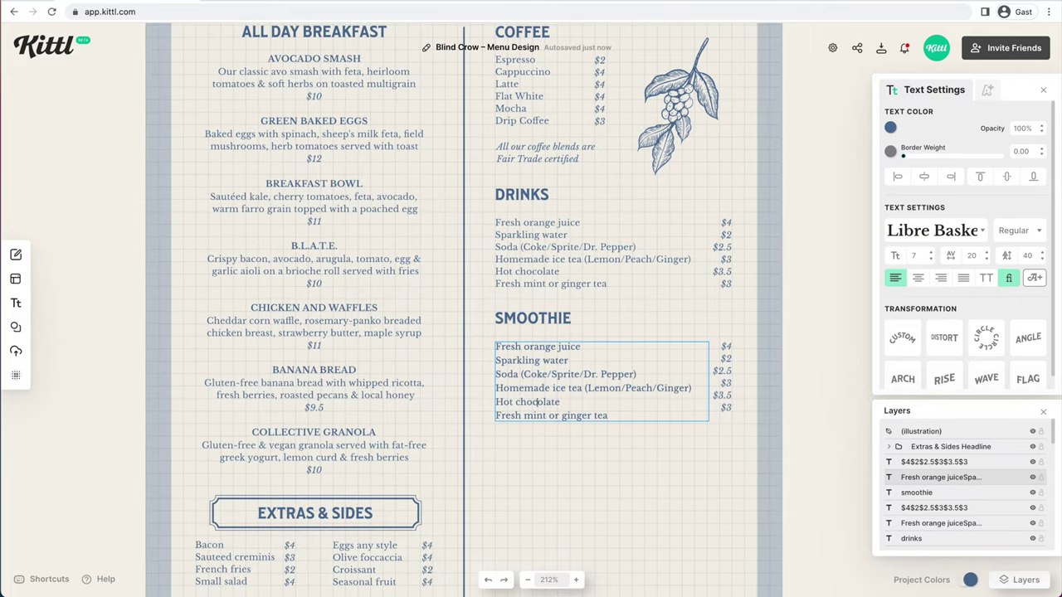
pyautogui.hotkey('ctrl', 'a')
pyautogui.write('Green Goddess')
pyautogui.press('Escape')
pyautogui.click(985, 278)
pyautogui.click(1019, 230)
pyautogui.click(1007, 253)
pyautogui.click(664, 332)
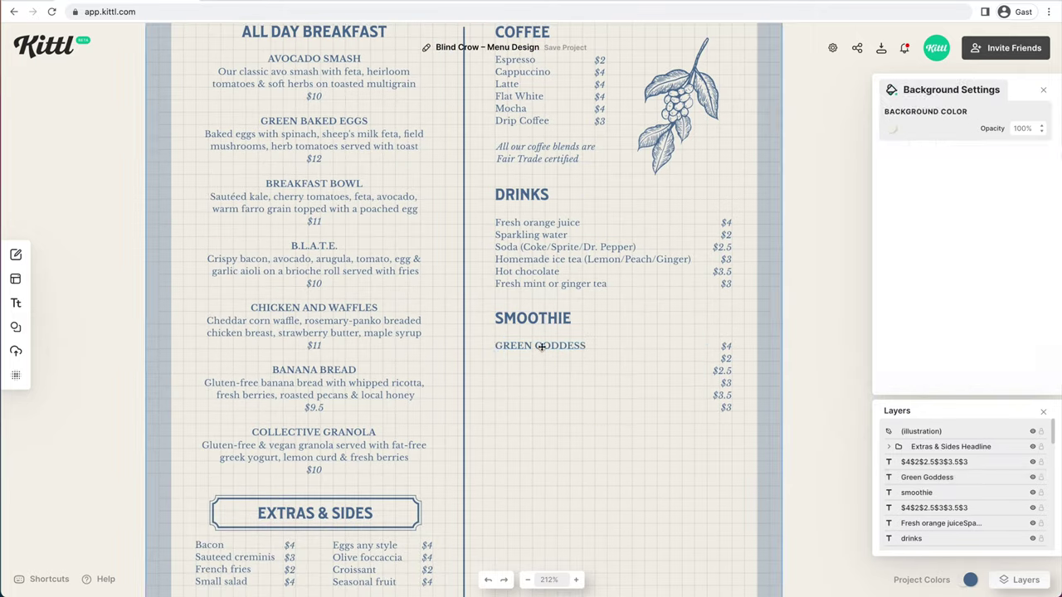
# Duplicate the Green Goddess line below itself as "Kale, avocado, cucumber, apple" in regular weight without all caps
pyautogui.moveTo(542, 346); pyautogui.dragTo(542, 359)
pyautogui.doubleClick(568, 358)
pyautogui.hotkey('ctrl', 'a')
pyautogui.write('Kale, avocado, cucumber, apple')
pyautogui.press('Escape')
pyautogui.click(987, 279)
pyautogui.click(1018, 230)
pyautogui.click(1004, 283)
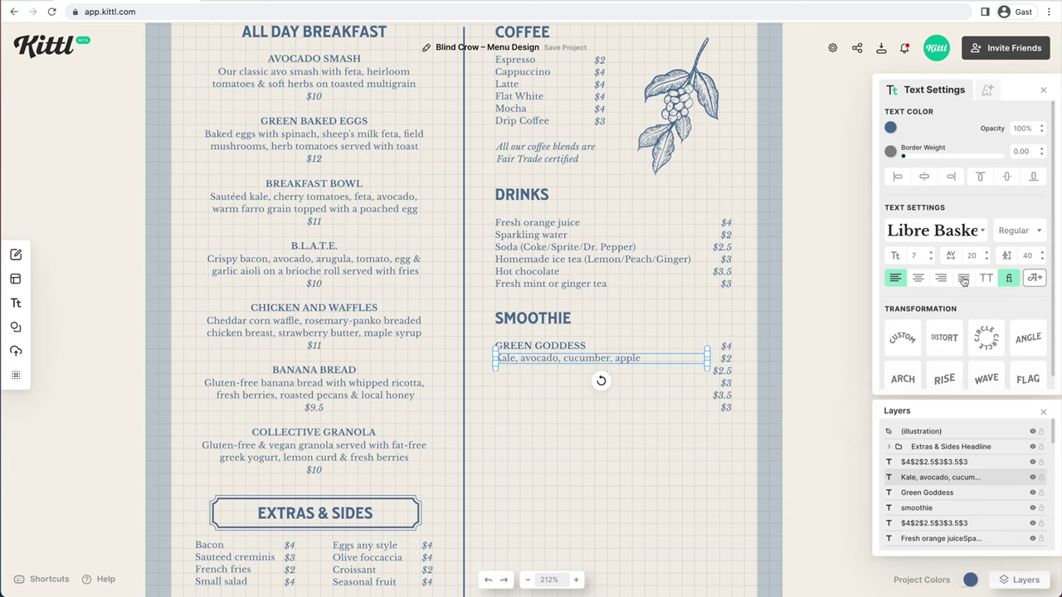
# Reduce the smoothie price list to a single $6 price beside Green Goddess
pyautogui.click(788, 349)
pyautogui.doubleClick(723, 360)
pyautogui.moveTo(721, 359); pyautogui.dragTo(751, 433)
pyautogui.press('BackSpace')
pyautogui.press('BackSpace')
pyautogui.press('BackSpace')
pyautogui.write('6')
pyautogui.click(690, 424)
# Duplicate the Green Goddess entry with its ingredients and price below itself, and rename the copy "TROPIC THUNDER"
pyautogui.moveTo(730, 373); pyautogui.dragTo(549, 384)
pyautogui.click(555, 384)
pyautogui.doubleClick(555, 384)
pyautogui.hotkey('ctrl', 'a')
pyautogui.write('TROPIC THUNDER')
pyautogui.scroll(-1, 549, 373)
# Change the ingredients under Tropic Thunder to "Mango, pineapple, coconut, banana"
pyautogui.click(539, 374)
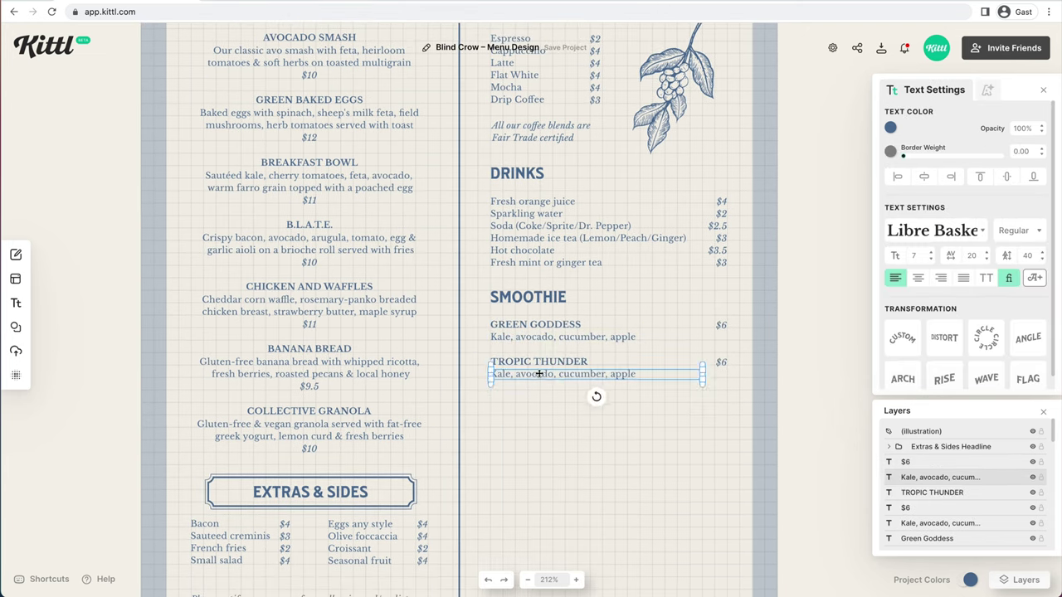
pyautogui.doubleClick(539, 374)
pyautogui.hotkey('ctrl', 'a')
pyautogui.write('Mango, pineapple, coconut, banana')
# Make the smoothie heading plural as "Smoothies" and set the Tropic Thunder price to $7
pyautogui.doubleClick(531, 297)
pyautogui.write('S')
pyautogui.click(369, 364)
pyautogui.doubleClick(722, 363)
pyautogui.write('7')
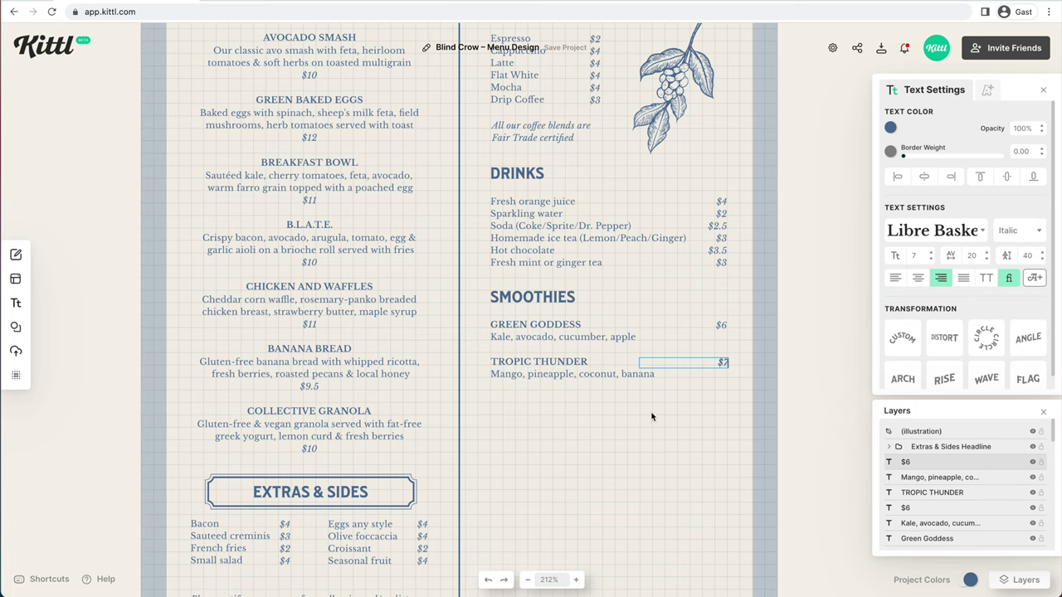
# Duplicate the Tropic Thunder entry with its ingredients and price below itself, and rename the copy "Sweet Sunrise"
pyautogui.moveTo(730, 392); pyautogui.dragTo(488, 355)
pyautogui.hotkey('ctrl', 'd')
pyautogui.hscroll(1, 607, 434)
pyautogui.doubleClick(574, 400)
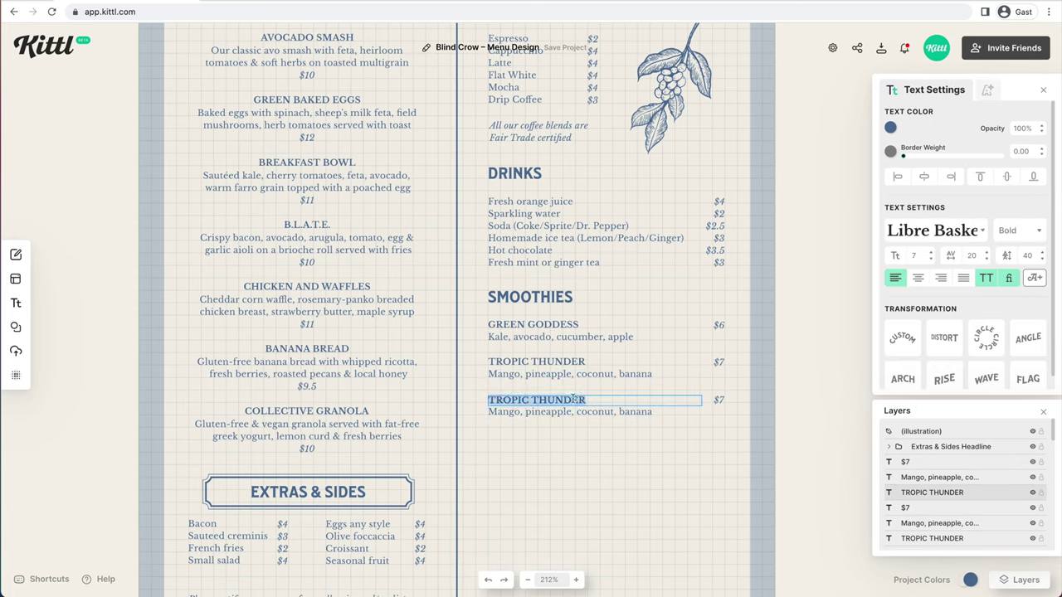
pyautogui.write('Sweet Sunrise')
# Set the Sweet Sunrise ingredients to "Orange, Mango, Apple, Carrot, Ginger" and its price to $6
pyautogui.doubleClick(539, 411)
pyautogui.write('Orange, Mango, Apple, Carrot, Ginger')
pyautogui.press('Escape')
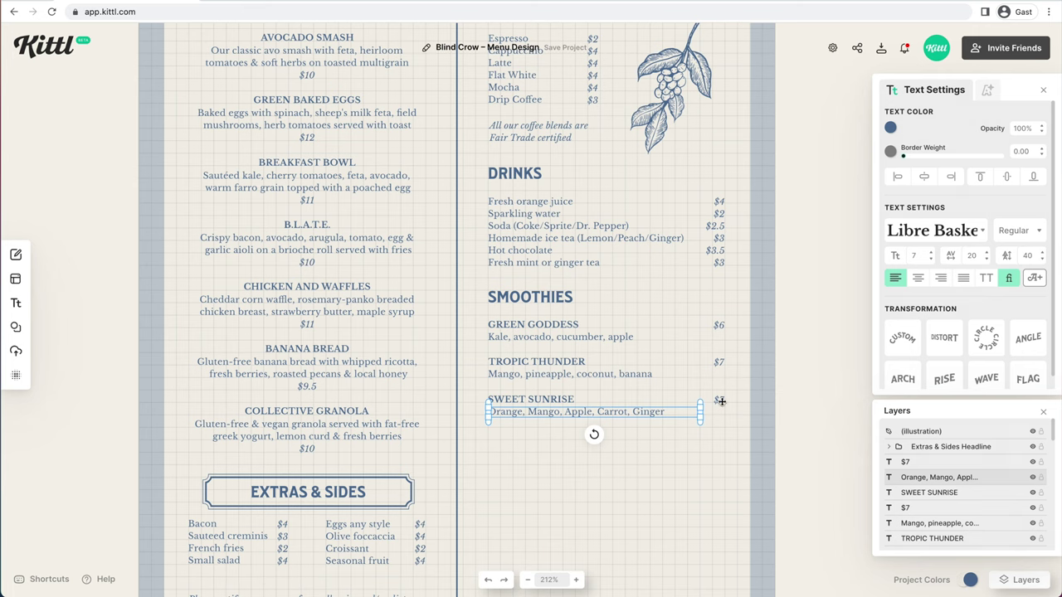
pyautogui.doubleClick(720, 401)
pyautogui.write('$6')
pyautogui.click(695, 438)
# Add the ornate rectangular border from the Large Frames ornaments below the smoothies in landscape orientation, scaled to the column's width
pyautogui.hotkey('shift', '1')
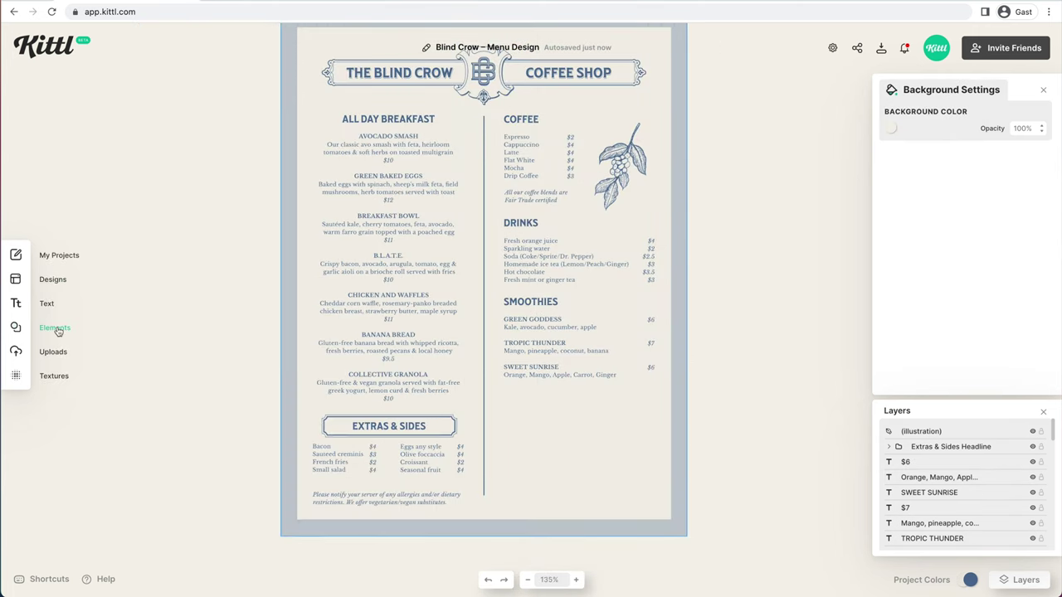
pyautogui.click(55, 328)
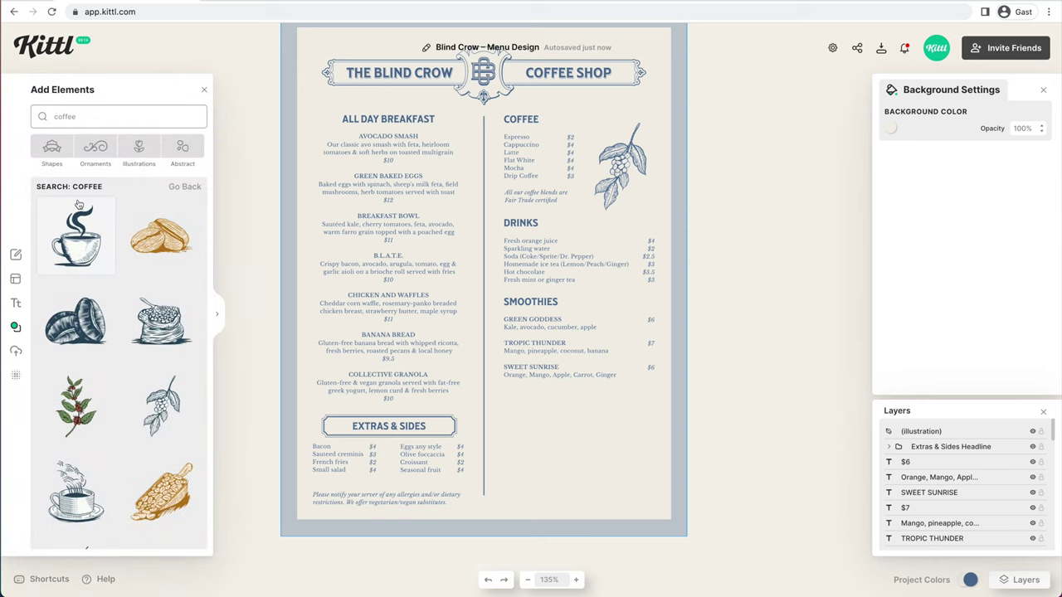
pyautogui.click(52, 152)
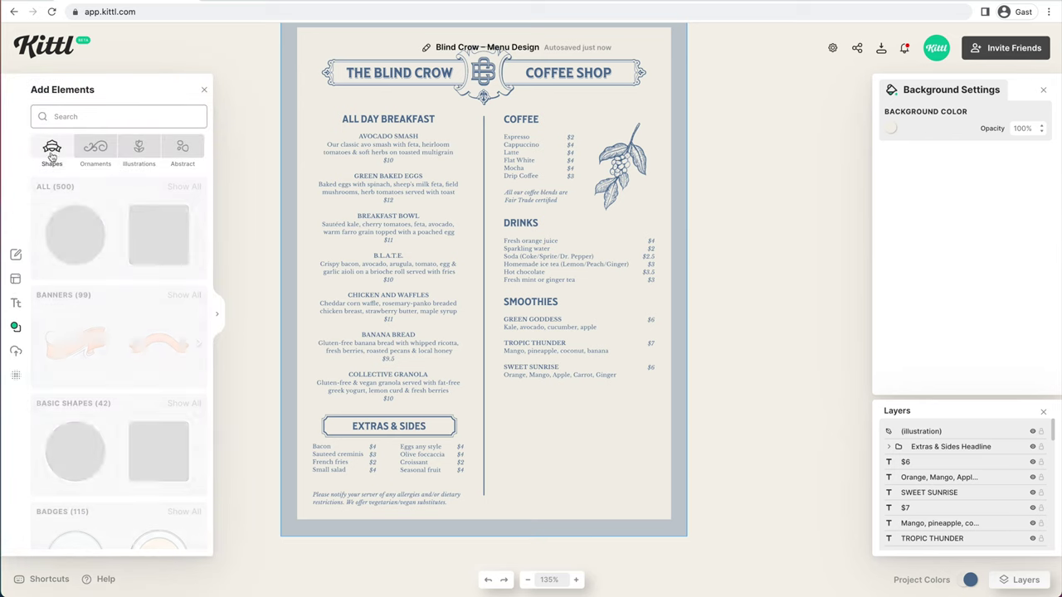
pyautogui.click(89, 151)
pyautogui.click(89, 151)
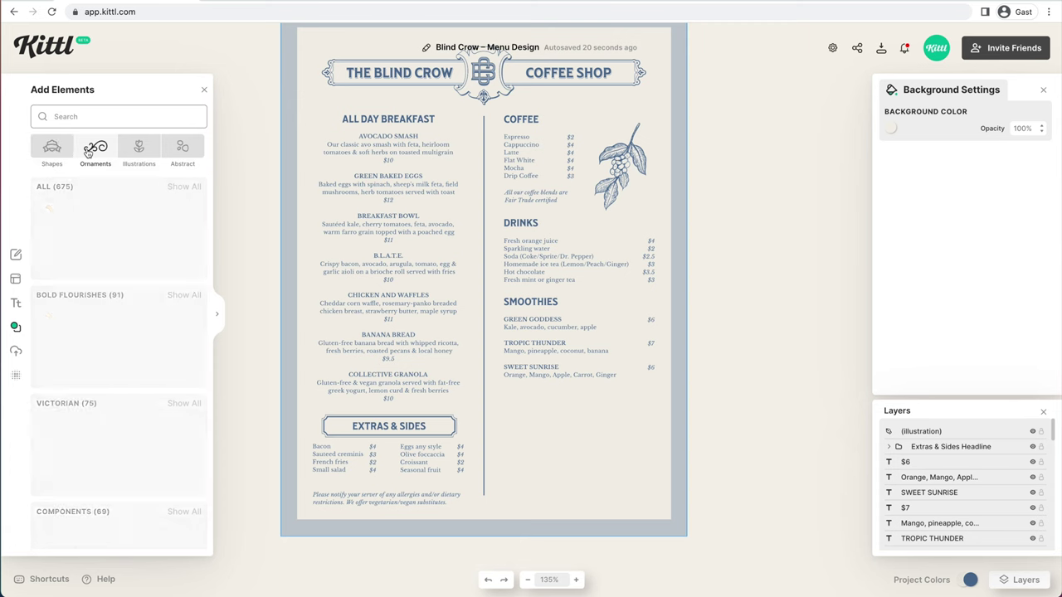
pyautogui.scroll(-2, 161, 322)
pyautogui.scroll(-12, 161, 322)
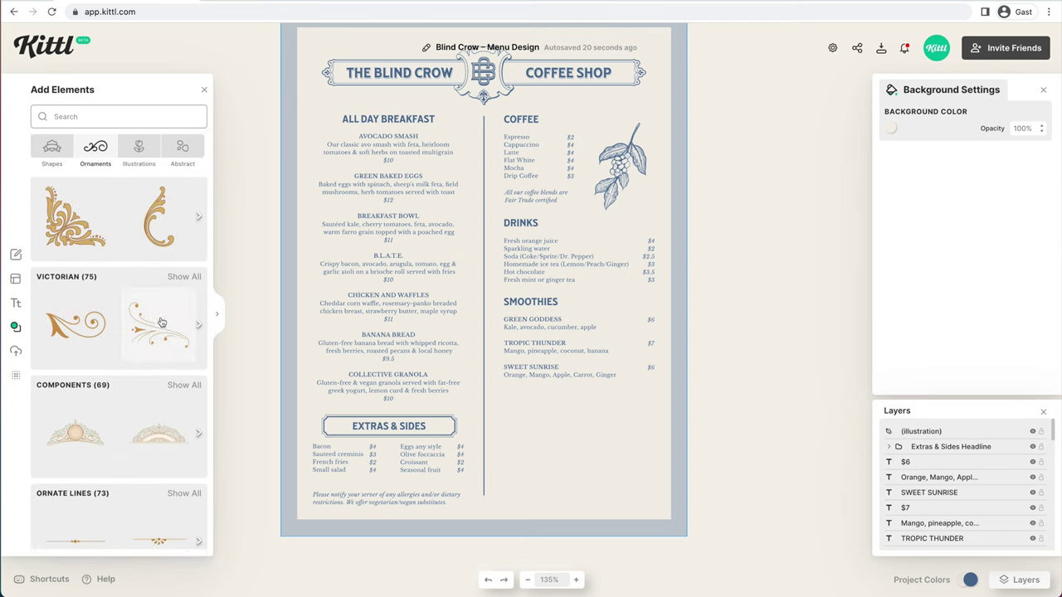
pyautogui.scroll(-3, 161, 322)
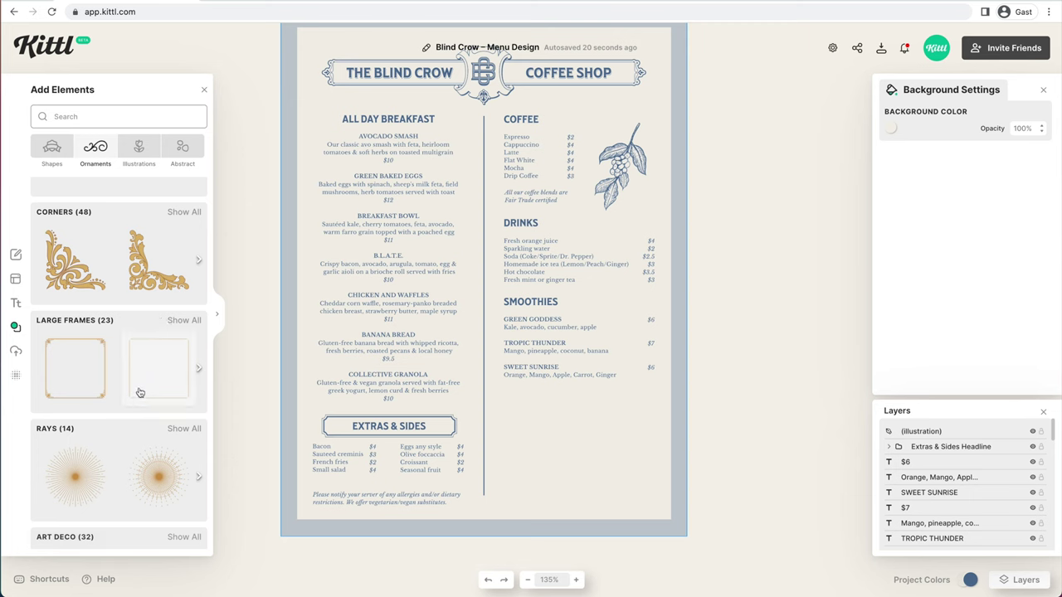
pyautogui.hscroll(2, 140, 392)
pyautogui.hscroll(-2, 140, 393)
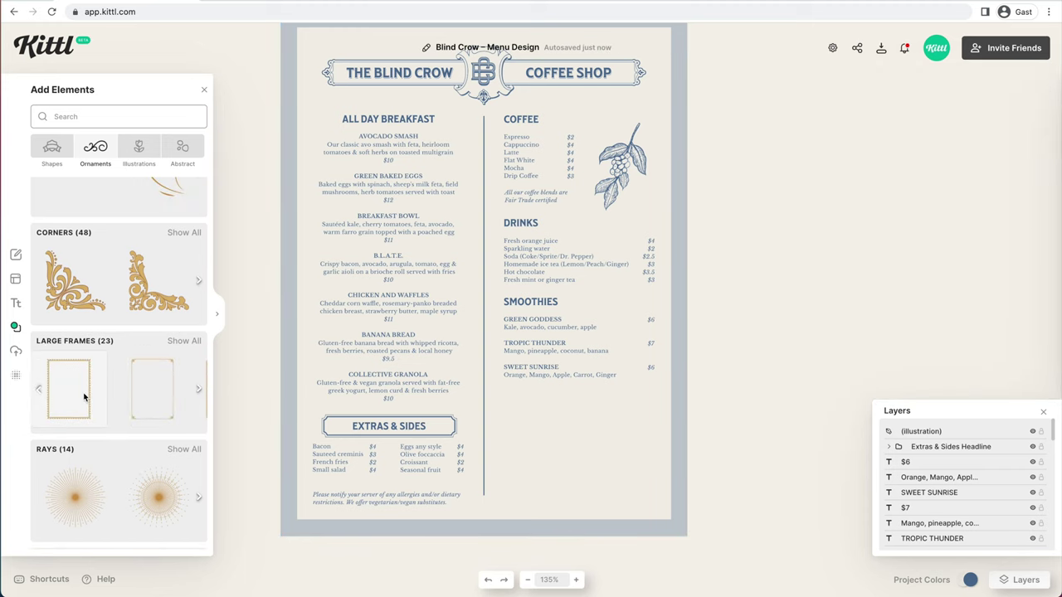
pyautogui.moveTo(415, 439); pyautogui.dragTo(639, 475)
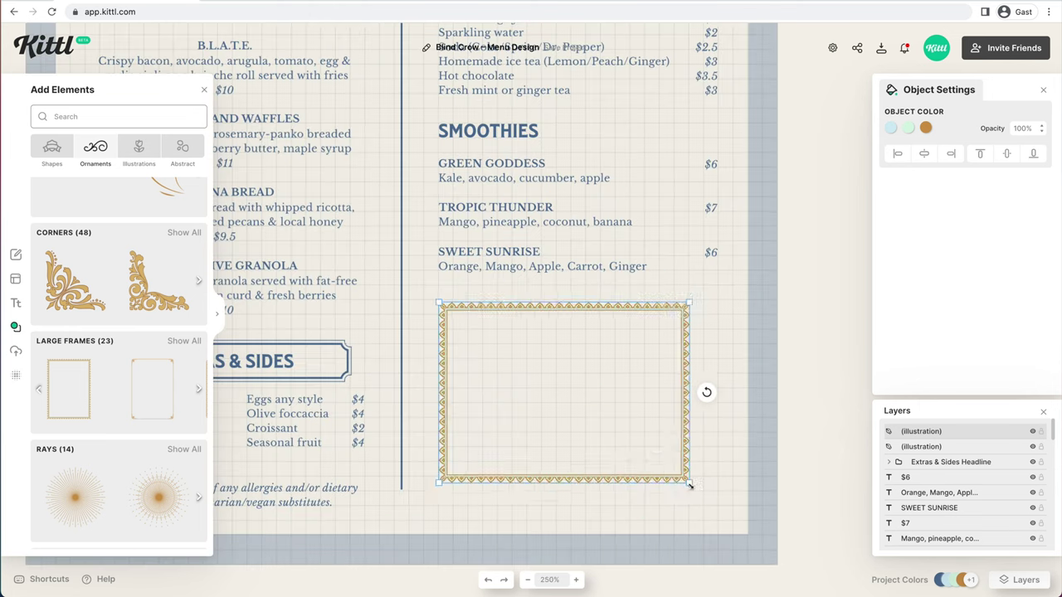
pyautogui.moveTo(690, 486); pyautogui.dragTo(718, 506)
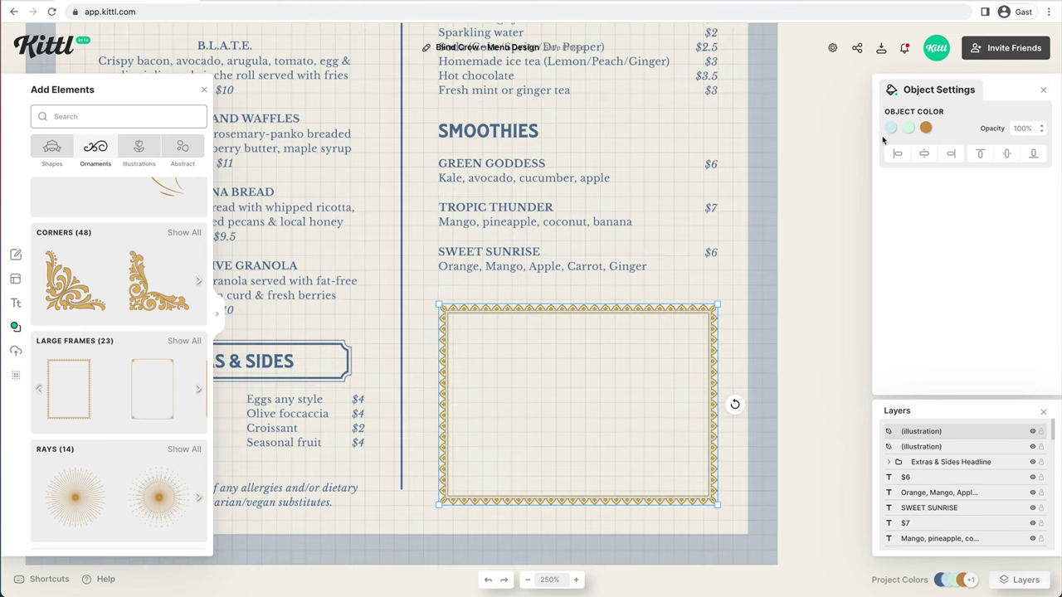
# Remove the frame's light blue and light green fills and recolor its brown lines to the menu's blue
pyautogui.click(890, 132)
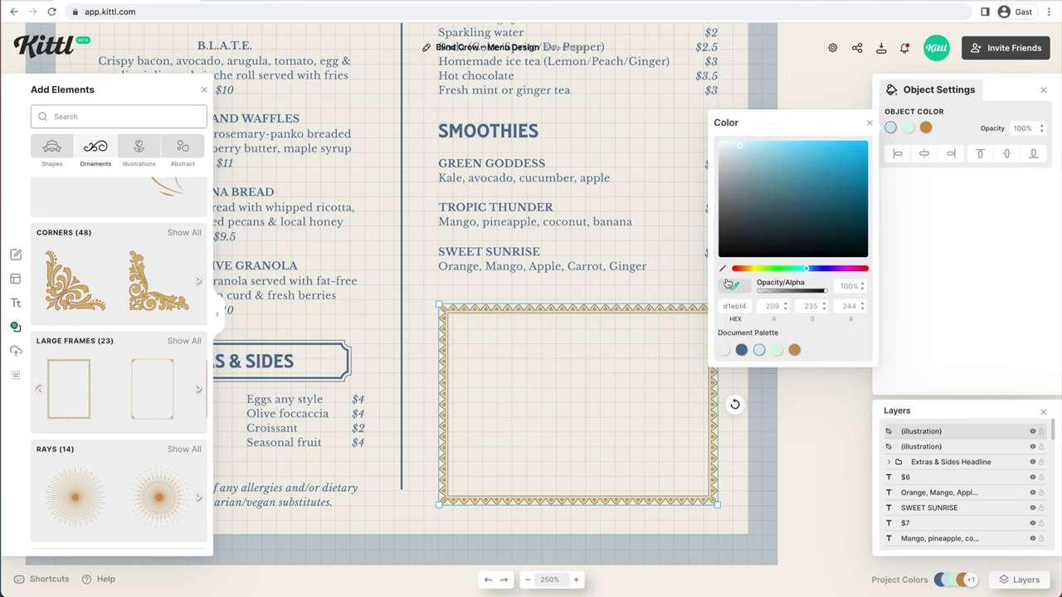
pyautogui.click(721, 271)
pyautogui.click(909, 131)
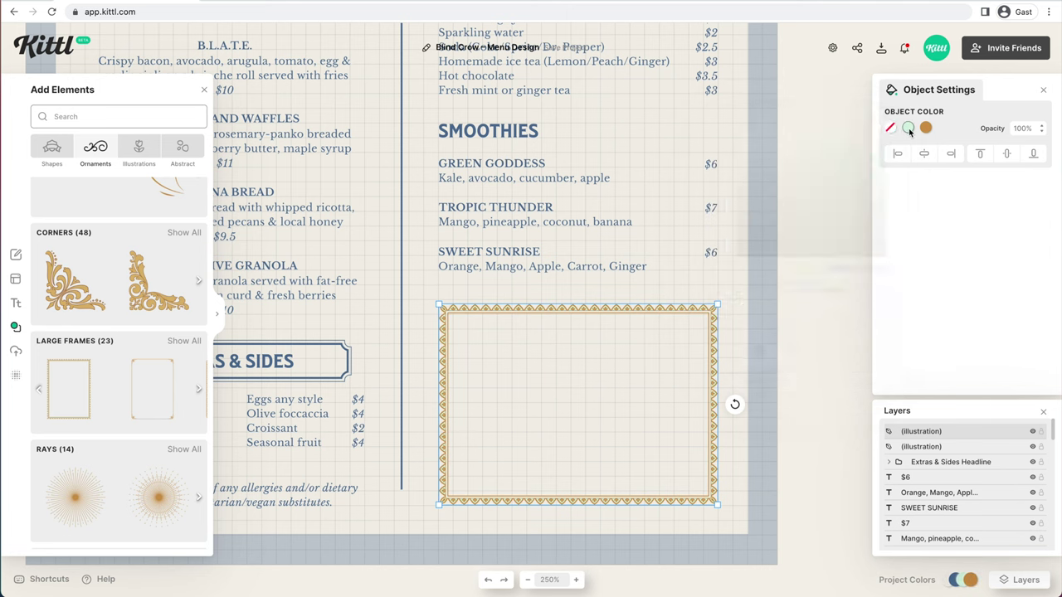
pyautogui.click(740, 271)
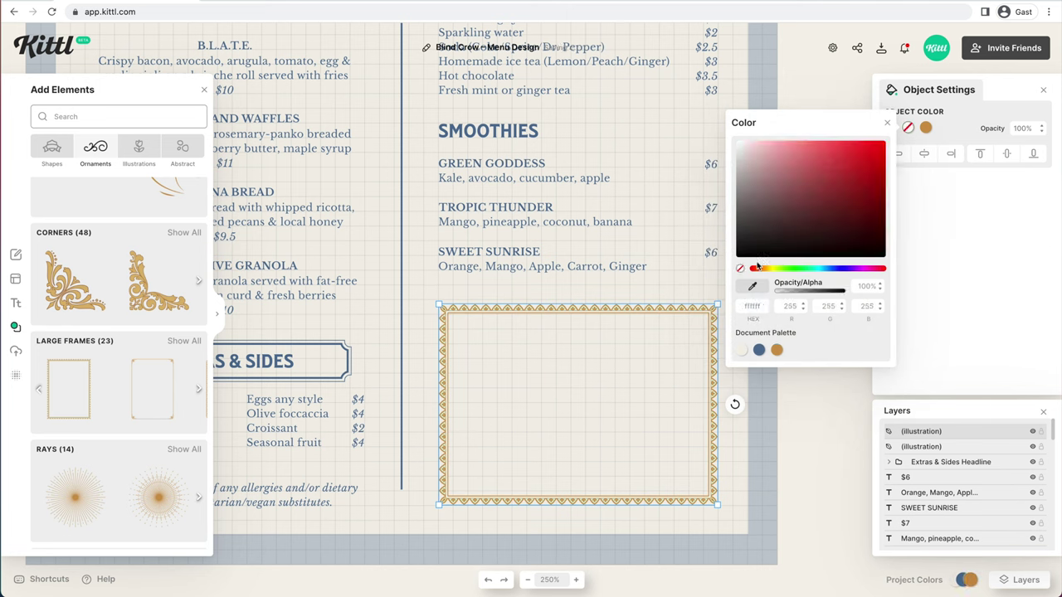
pyautogui.click(929, 137)
pyautogui.click(927, 131)
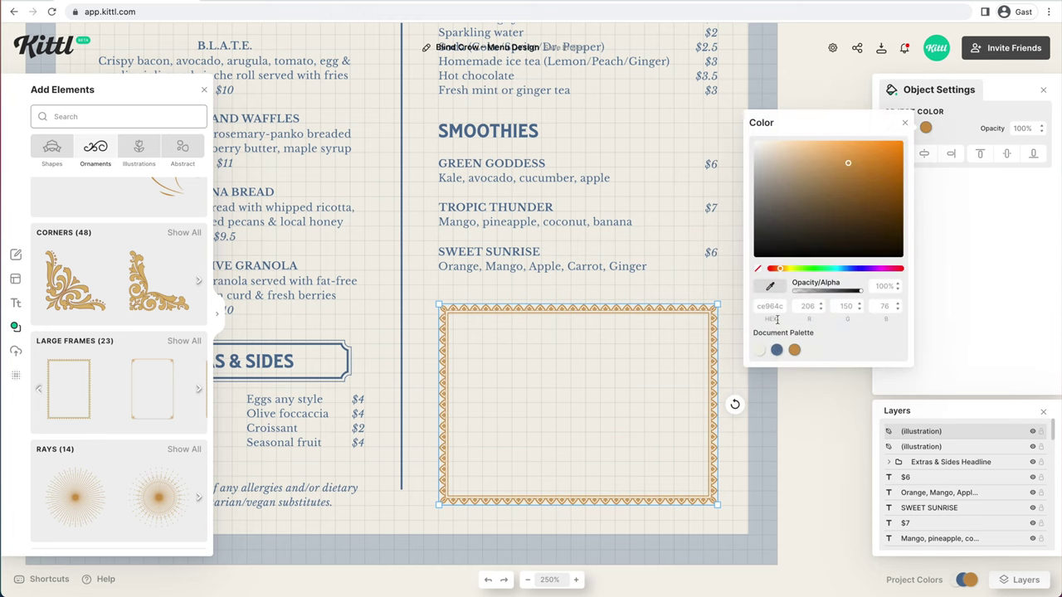
pyautogui.click(775, 353)
pyautogui.click(647, 370)
pyautogui.click(649, 373)
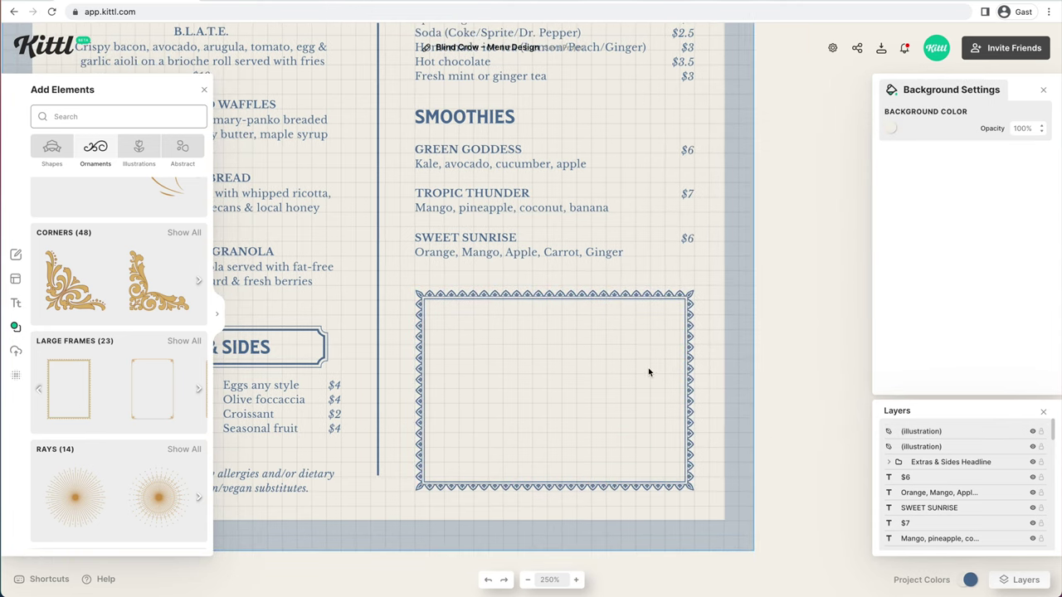
# Add the text "Specials" and color it in the menu's blue
pyautogui.click(205, 90)
pyautogui.write('t')
pyautogui.write('Specials')
pyautogui.click(890, 128)
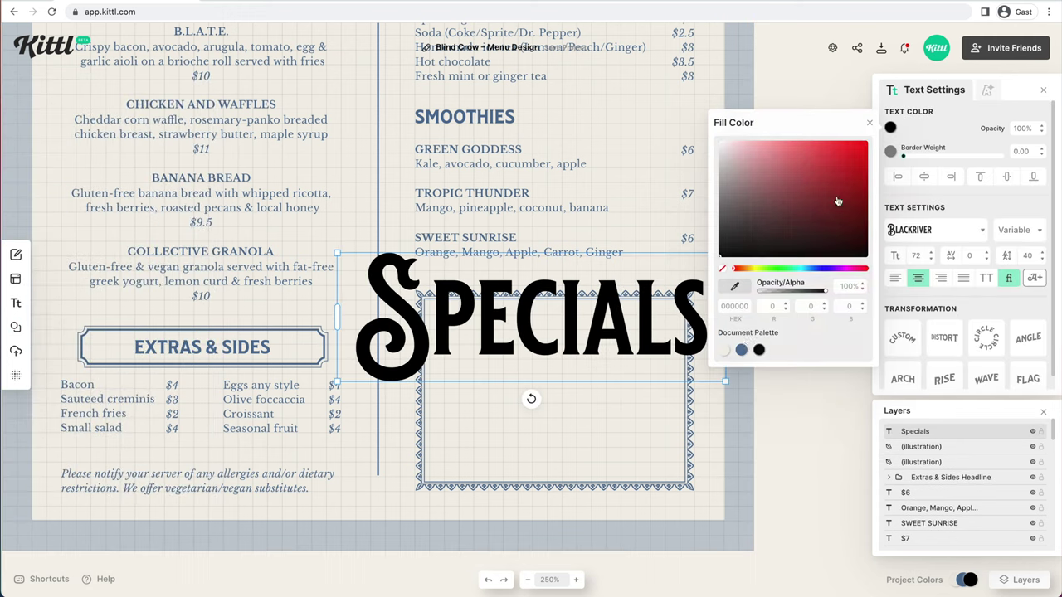
pyautogui.click(741, 350)
# Reduce the Specials text to size 17, fit its text box to the frame's inner width, and place it near the frame's upper edge
pyautogui.moveTo(531, 324); pyautogui.dragTo(583, 375)
pyautogui.moveTo(931, 258); pyautogui.dragTo(930, 307)
pyautogui.moveTo(782, 313); pyautogui.dragTo(690, 313)
pyautogui.moveTo(389, 313); pyautogui.dragTo(423, 313)
pyautogui.moveTo(557, 313); pyautogui.dragTo(557, 333)
pyautogui.click(931, 253)
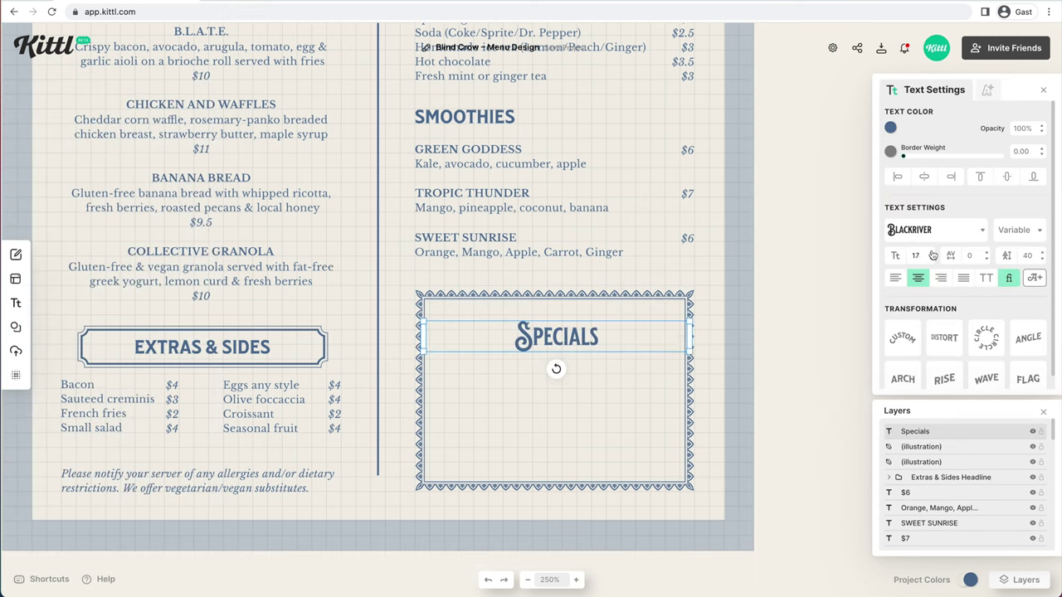
# Change the Specials text's typeface to the ornate calligraphic script Ballet
pyautogui.click(936, 230)
pyautogui.click(821, 85)
pyautogui.scroll(-10, 783, 191)
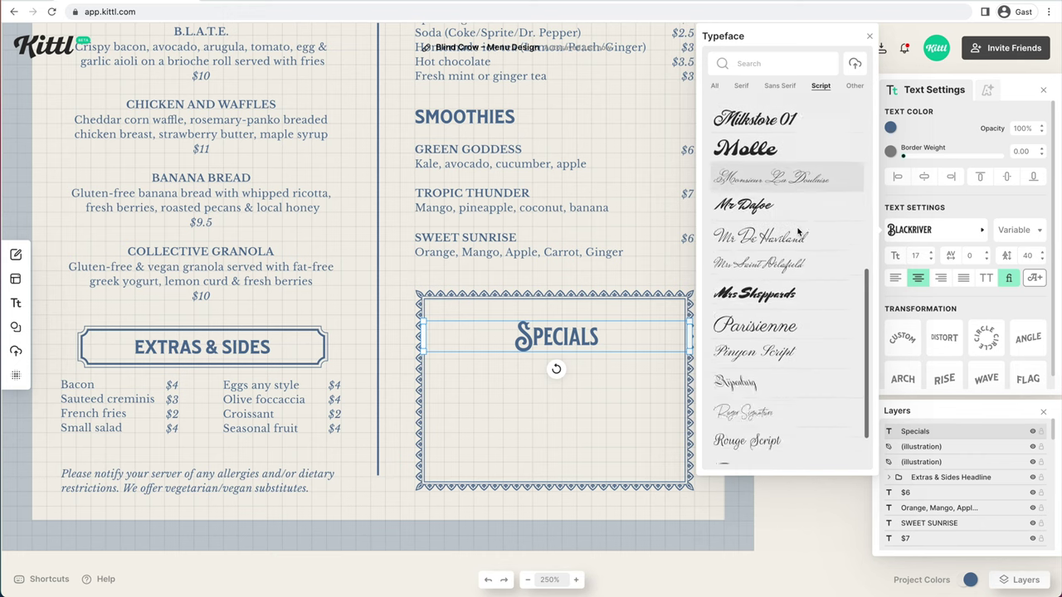
pyautogui.scroll(4, 798, 232)
pyautogui.click(769, 208)
pyautogui.click(627, 382)
pyautogui.click(581, 333)
pyautogui.click(611, 382)
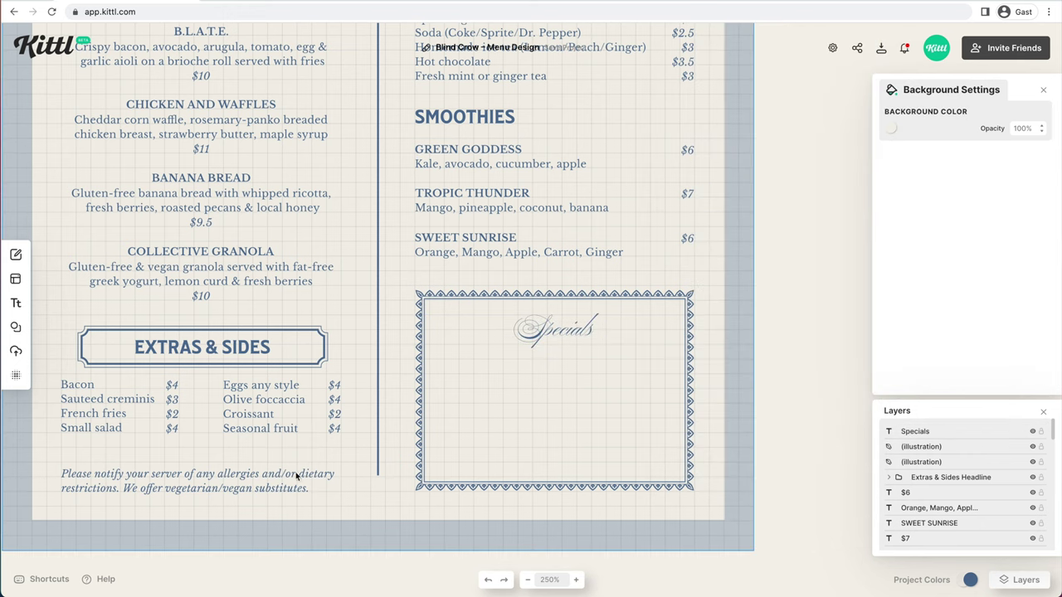
# Duplicate the Sweet Sunrise ingredients text below Specials, fit its text box to the frame's inner width, and center-align it
pyautogui.click(513, 257)
pyautogui.keyDown('alt'); pyautogui.moveTo(501, 254); pyautogui.dragTo(502, 372); pyautogui.keyUp('alt')
pyautogui.moveTo(415, 370); pyautogui.dragTo(425, 370)
pyautogui.moveTo(663, 370); pyautogui.dragTo(687, 370)
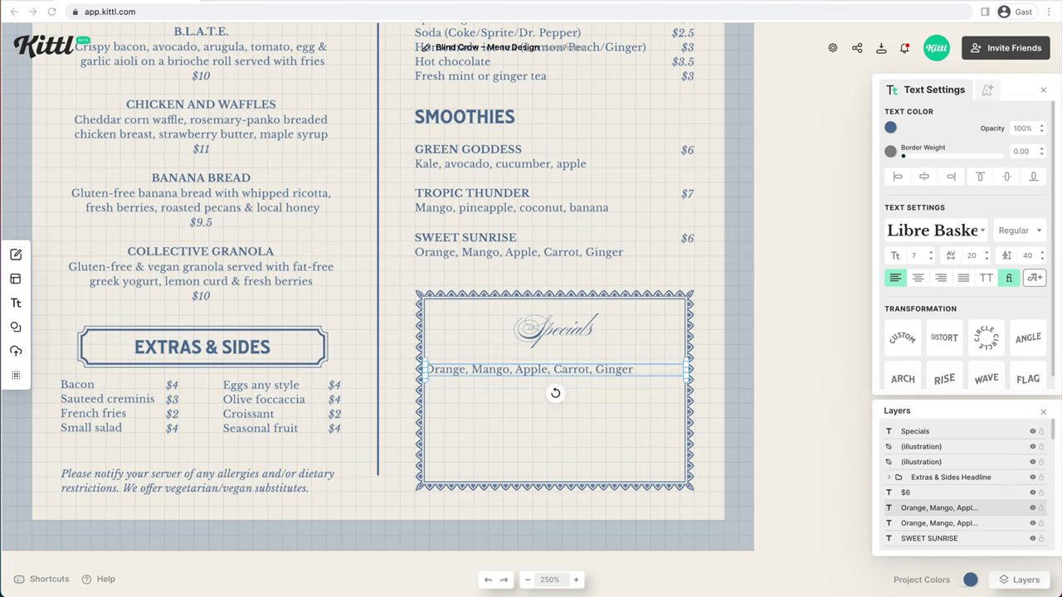
pyautogui.click(918, 278)
# Replace the copied text with "We offer a varying selection of home-baked cakes and pastries. Ask our servers for availability." in Italic
pyautogui.doubleClick(555, 370)
pyautogui.write('We offer a varying selection of home-baked cakes and pastries. Ask our servers for availability.')
pyautogui.click(633, 441)
pyautogui.click(1020, 231)
pyautogui.click(1007, 267)
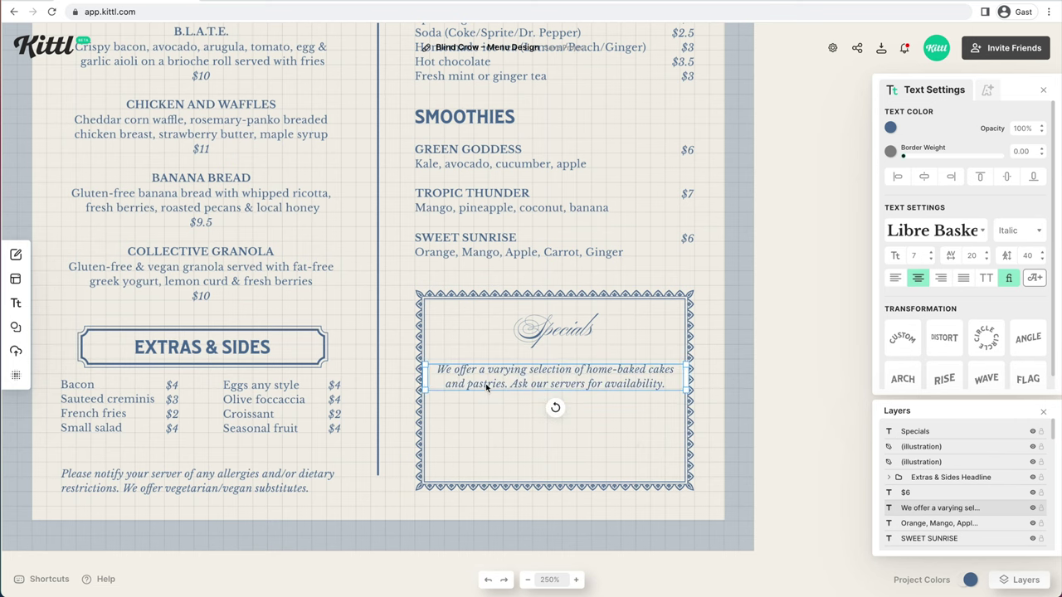
# Narrow the pastry note's text box evenly on both sides within the Specials frame
pyautogui.moveTo(425, 384); pyautogui.dragTo(444, 384)
pyautogui.moveTo(686, 381); pyautogui.dragTo(664, 387)
pyautogui.click(662, 436)
pyautogui.click(599, 384)
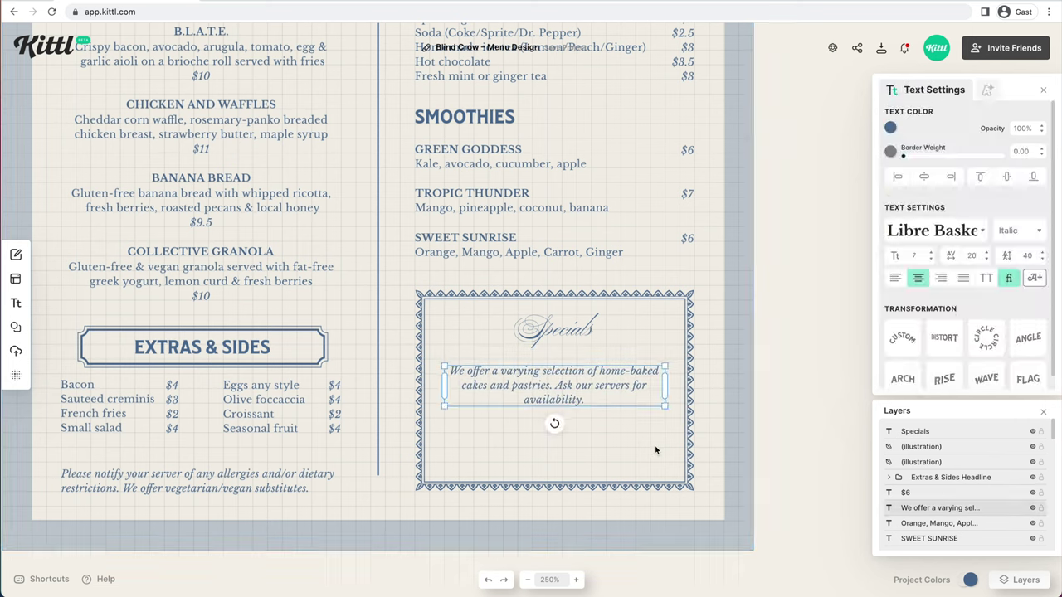
pyautogui.click(655, 450)
# Duplicate the note below itself as "Key lime pie / Pecan caramel cake / Coconut shortbread / Chocolate fudge brownies / Grandma's cherry pie" in Regular style
pyautogui.click(590, 398)
pyautogui.moveTo(590, 398); pyautogui.dragTo(590, 456)
pyautogui.doubleClick(590, 454)
pyautogui.write("Key lime pie / Pecan caramel cake / Coconut shortbread / Chocolate fudge brownies / Grandma's cherry pie")
pyautogui.press('BackSpace')
pyautogui.click(801, 436)
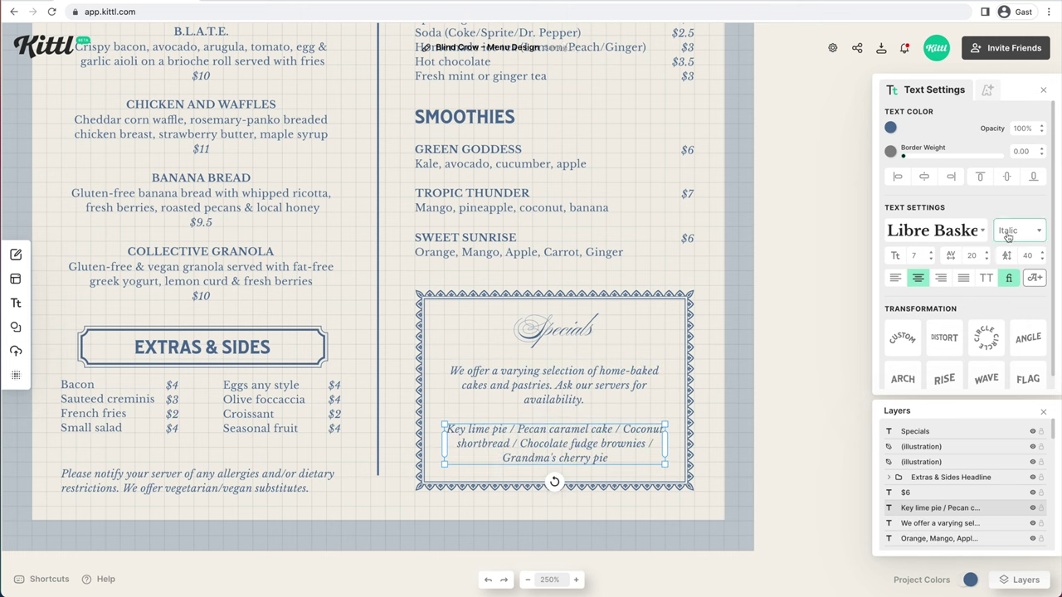
pyautogui.click(1008, 236)
pyautogui.click(1009, 253)
pyautogui.click(788, 326)
# Duplicate the Specials script text and place the copy beside the COFFEE heading
pyautogui.press('super+minus')
pyautogui.press('super+minus')
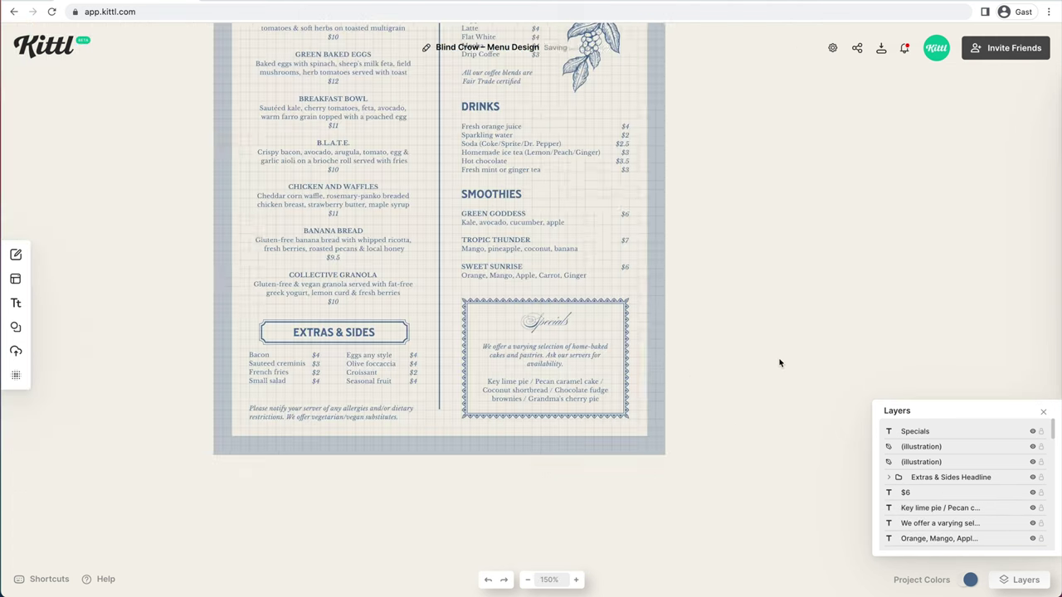
pyautogui.scroll(2, 780, 361)
pyautogui.click(549, 455)
pyautogui.moveTo(553, 457); pyautogui.dragTo(544, 128)
pyautogui.press('super+plus')
pyautogui.press('super+plus')
pyautogui.press('super+plus')
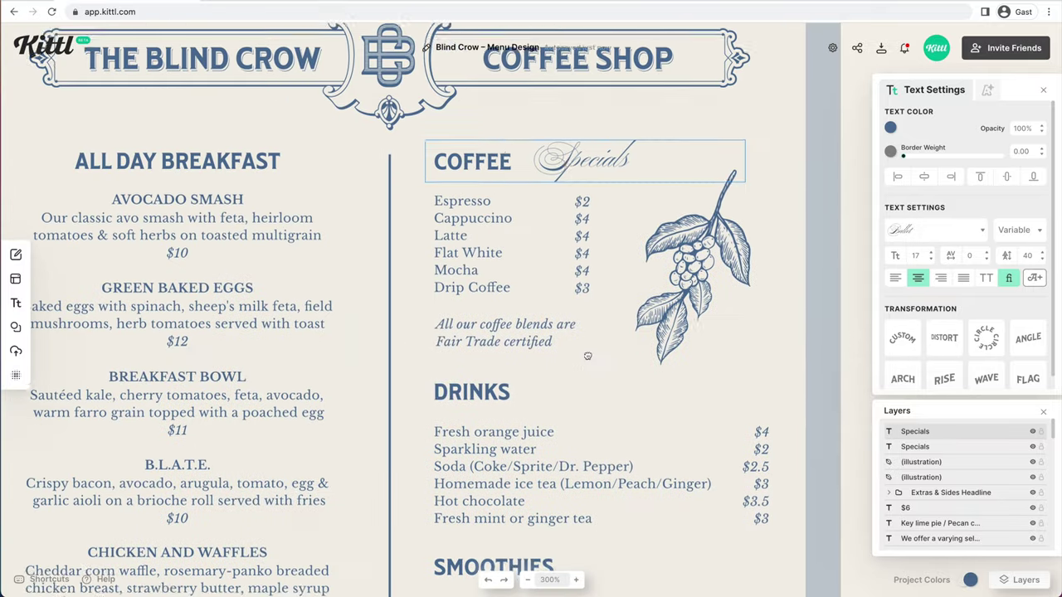
# Left-align the copied script text, change it to "Roasted Daily", and shift it just clear of the COFFEE heading
pyautogui.doubleClick(541, 153)
pyautogui.press('super+shift+l')
pyautogui.hotkey('shift', 'Right')
pyautogui.hotkey('shift', 'Right')
pyautogui.hotkey('shift', 'Right')
pyautogui.hotkey('shift', 'Right')
pyautogui.hotkey('shift', 'Right')
pyautogui.hotkey('shift', 'Right')
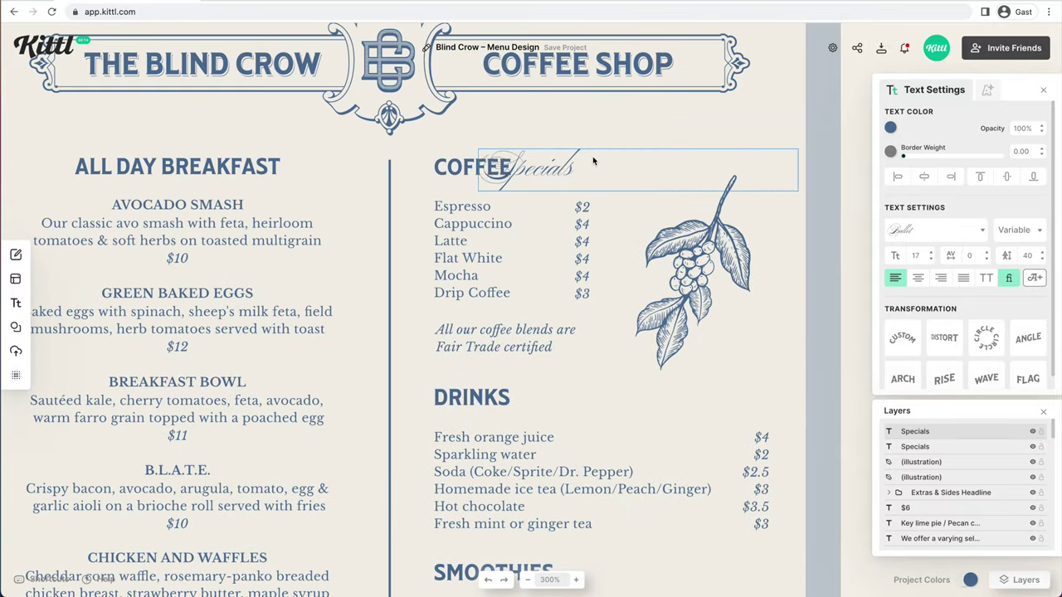
pyautogui.doubleClick(597, 175)
pyautogui.moveTo(622, 175); pyautogui.dragTo(525, 177)
pyautogui.write('Roasted Daily')
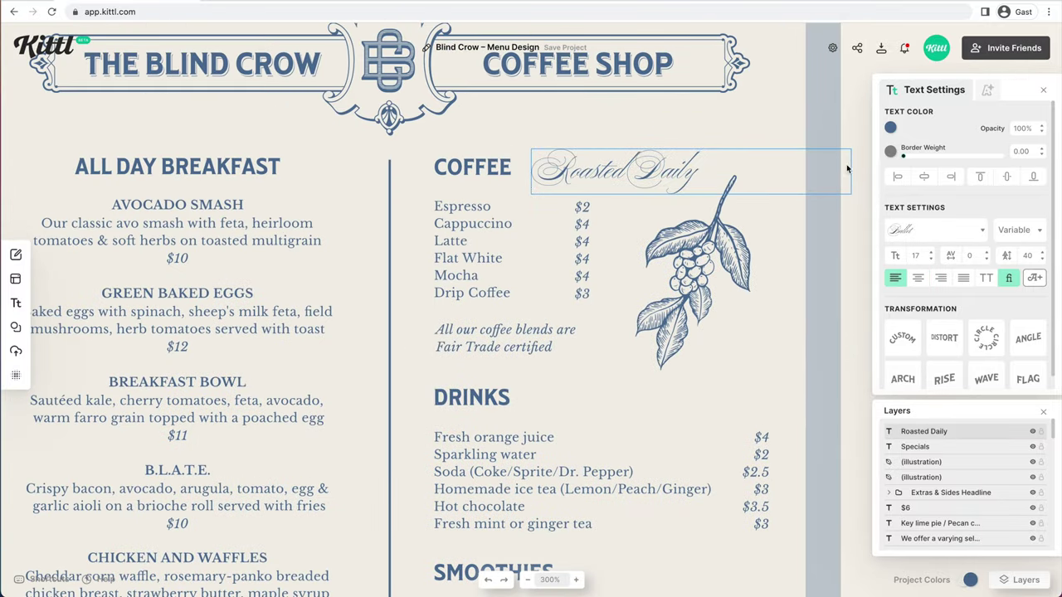
pyautogui.click(787, 282)
# Add an ornate line in the menu's blue beside the Specials title and mirror a copy on its other side
pyautogui.scroll(-3, 787, 282)
pyautogui.scroll(-3, 734, 302)
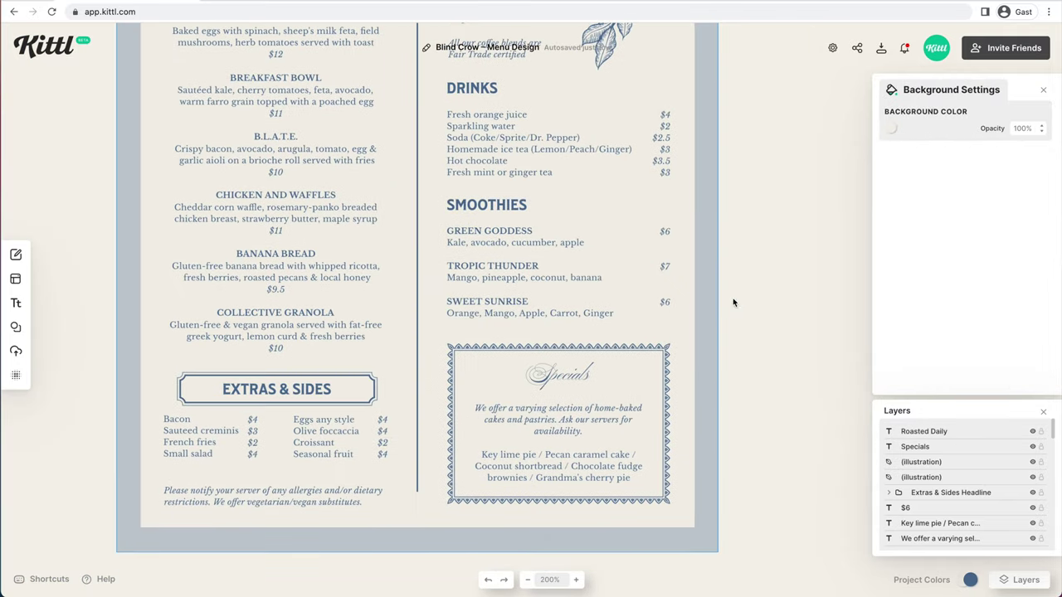
pyautogui.click(15, 327)
pyautogui.scroll(5, 140, 475)
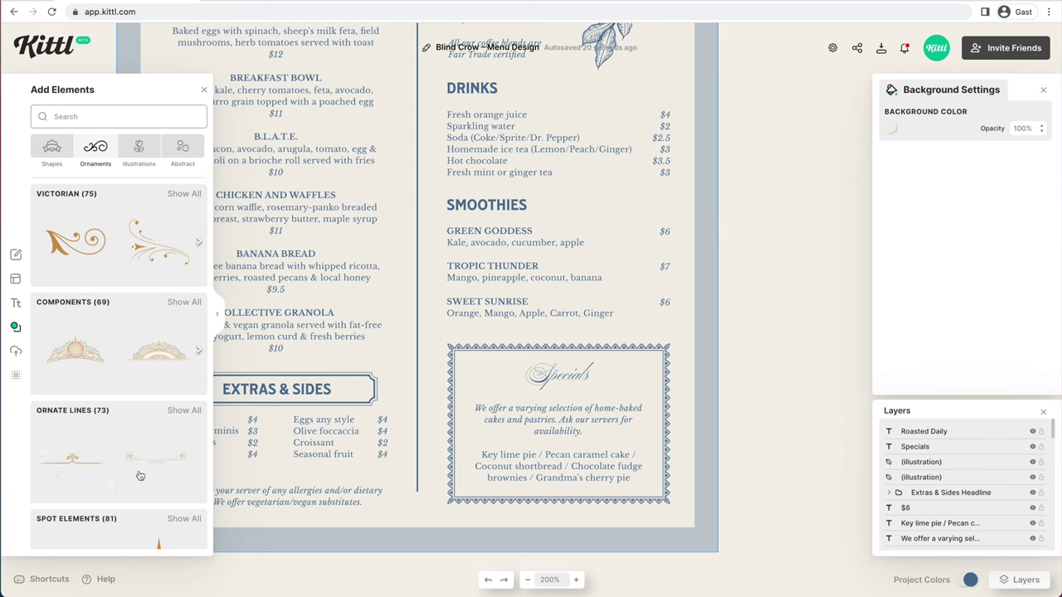
pyautogui.moveTo(137, 466); pyautogui.dragTo(522, 380)
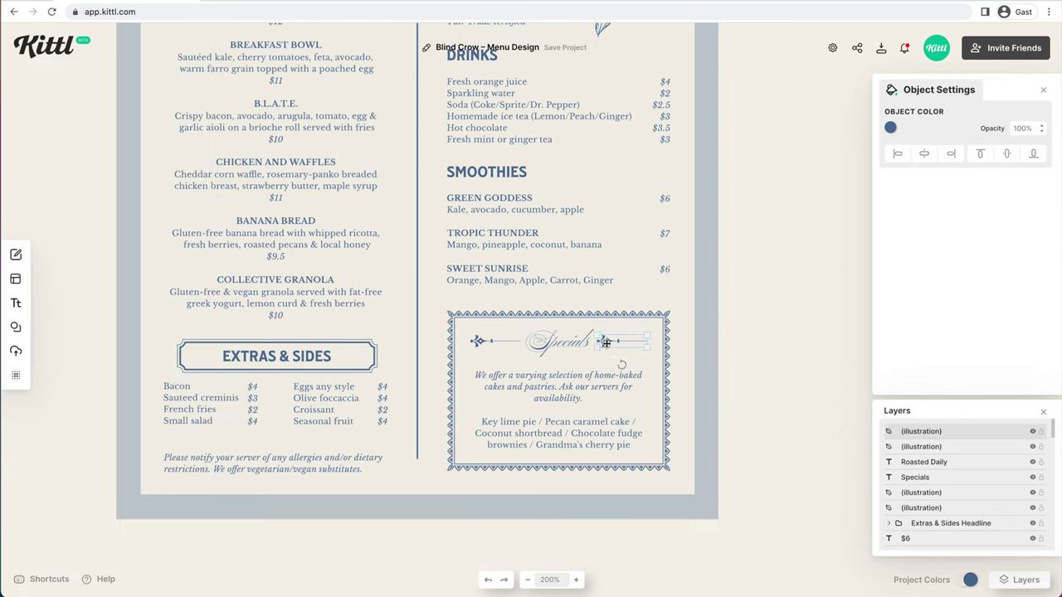
pyautogui.click(747, 405)
pyautogui.hscroll(1, 730, 397)
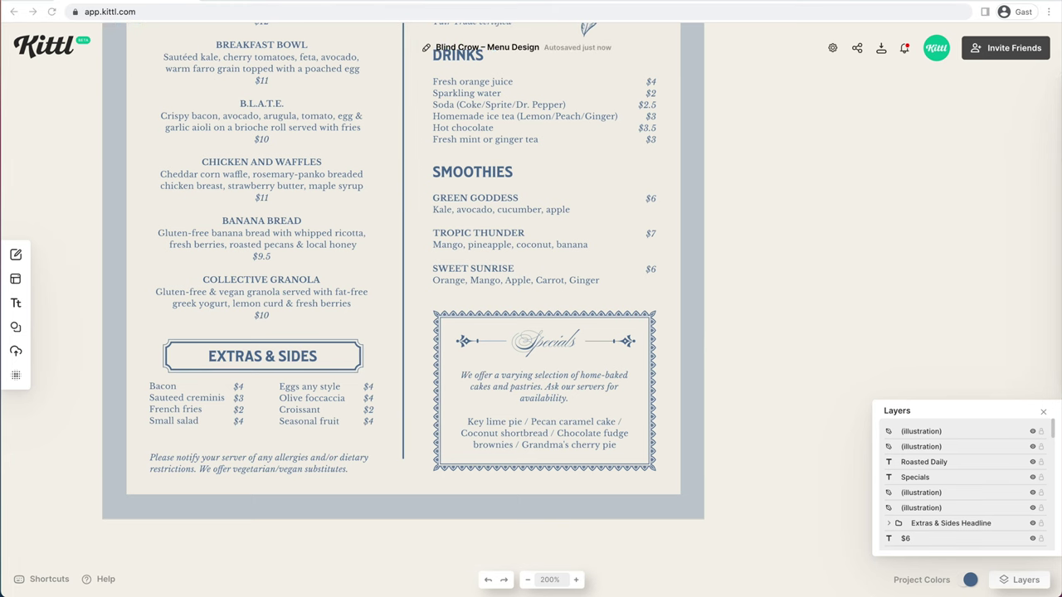
# Add a square shape with no fill and a border in the menu's blue
pyautogui.click(16, 327)
pyautogui.click(173, 250)
pyautogui.click(890, 152)
pyautogui.click(759, 372)
pyautogui.click(890, 128)
pyautogui.click(732, 305)
# Fit the outline to the Specials frame's outer edges with a border weight of 1, and outline the menu's inner panel likewise
pyautogui.moveTo(533, 309); pyautogui.dragTo(533, 415)
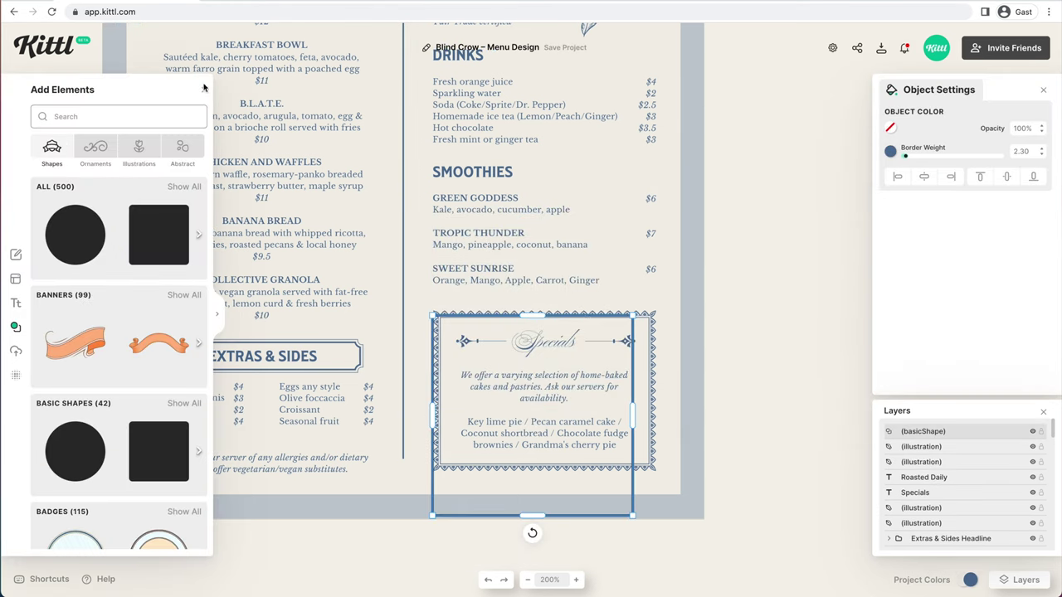
pyautogui.click(205, 88)
pyautogui.moveTo(533, 515); pyautogui.dragTo(533, 470)
pyautogui.moveTo(632, 392); pyautogui.dragTo(655, 392)
pyautogui.doubleClick(1021, 151)
pyautogui.write('1')
pyautogui.click(762, 358)
pyautogui.press('super+plus')
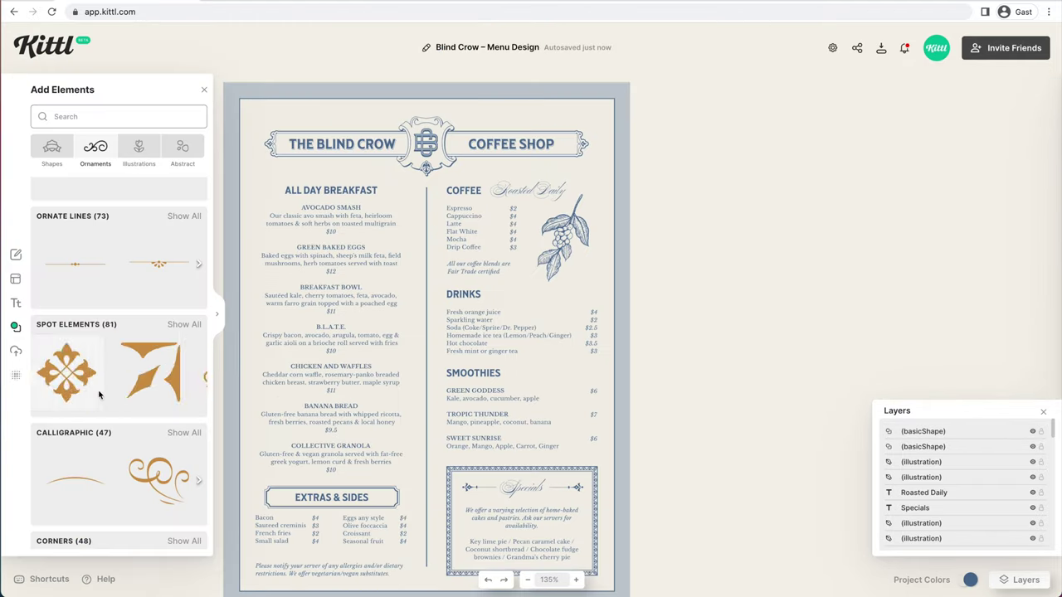
# Add a fleur-de-lis ornament from the Spot Elements, scaled down to cap the upper end of the column divider
pyautogui.hscroll(5, 99, 394)
pyautogui.moveTo(97, 379); pyautogui.dragTo(423, 197)
pyautogui.press('super+plus')
pyautogui.press('super+plus')
pyautogui.press('super+plus')
pyautogui.scroll(3, 448, 222)
pyautogui.click(204, 89)
pyautogui.moveTo(213, 364); pyautogui.dragTo(432, 201)
pyautogui.moveTo(449, 190); pyautogui.dragTo(260, 238)
# Recolor the fleur-de-lis ornament to the menu's blue
pyautogui.press('super+plus')
pyautogui.press('super+plus')
pyautogui.click(890, 128)
pyautogui.click(742, 350)
pyautogui.click(297, 244)
pyautogui.press('super+minus')
pyautogui.press('super+minus')
pyautogui.scroll(-2, 469, 149)
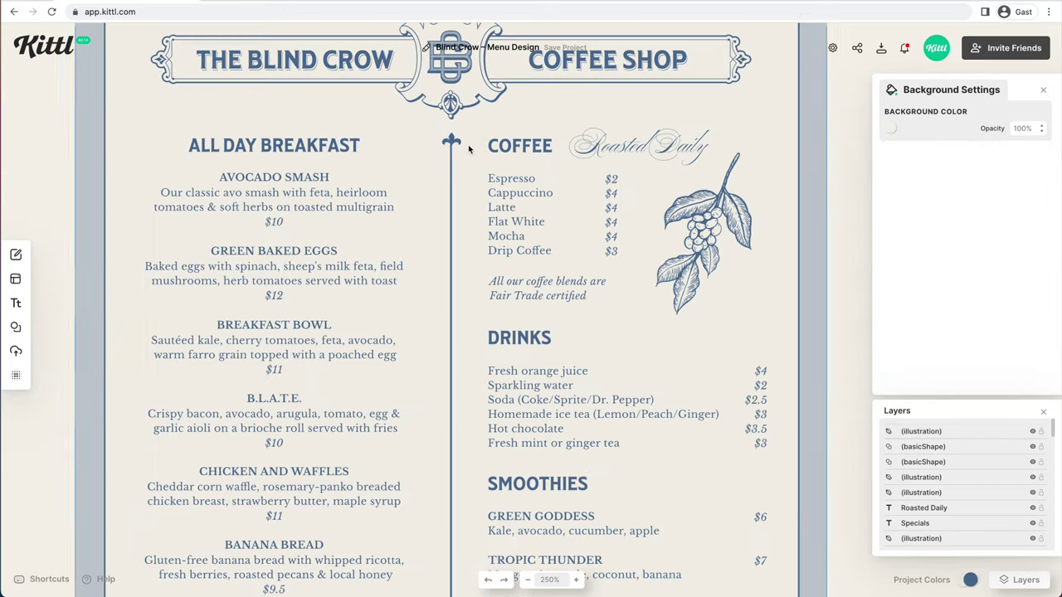
# Copy the fleur-de-lis to the divider's lower end, pointing downward, and adjust the divider line to meet it
pyautogui.click(451, 141)
pyautogui.moveTo(451, 141); pyautogui.dragTo(451, 492)
pyautogui.scroll(-5, 471, 332)
pyautogui.moveTo(474, 126); pyautogui.dragTo(473, 474)
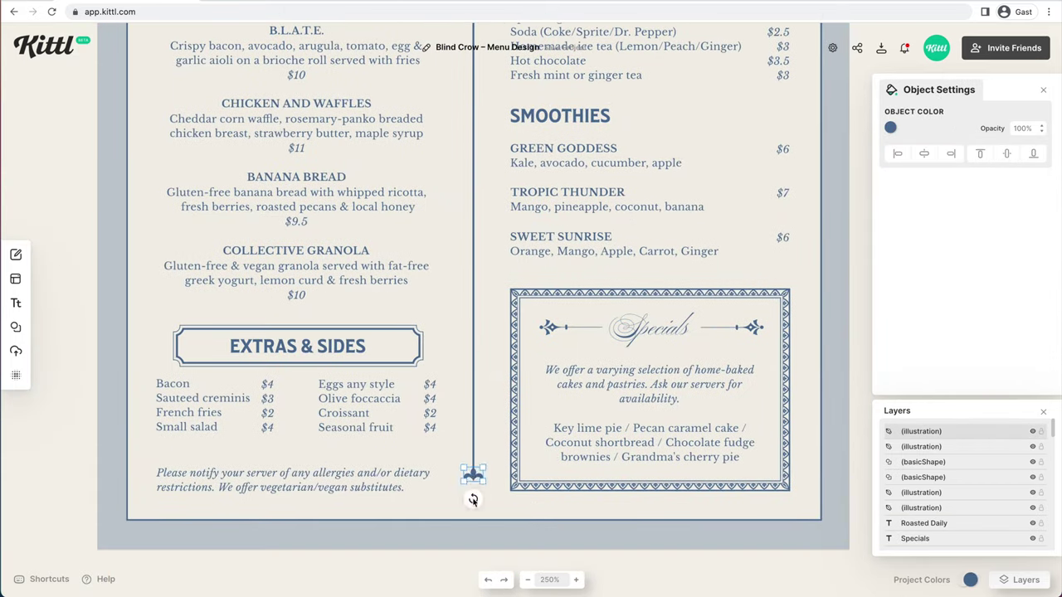
pyautogui.scroll(5, 473, 500)
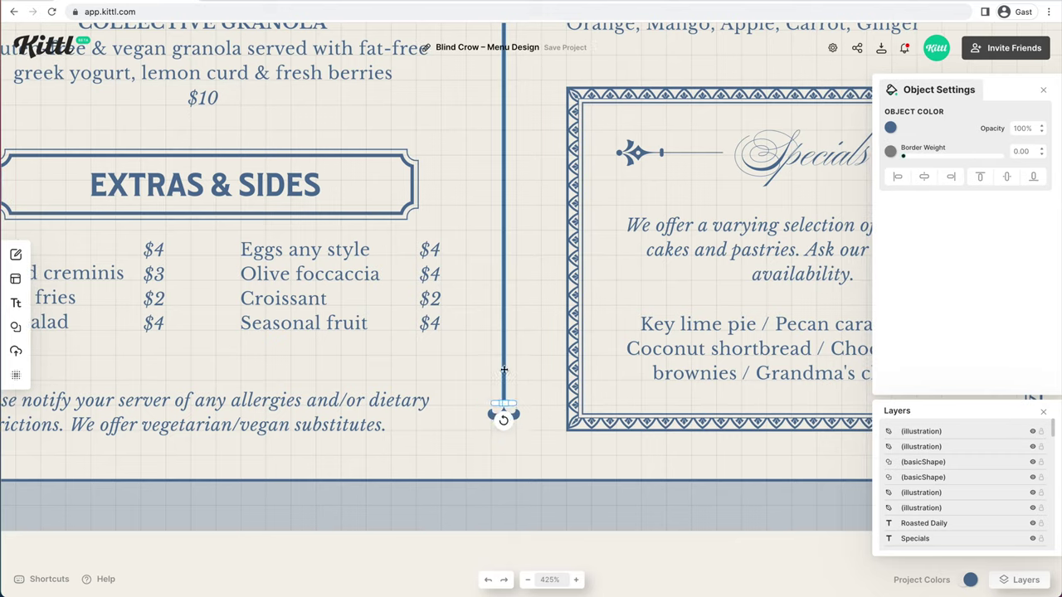
pyautogui.click(526, 426)
pyautogui.scroll(-5, 529, 424)
pyautogui.scroll(2, 528, 423)
# Duplicate the allergy note above THE BLIND CROW header and replace its text with the shop's street address in capitals
pyautogui.click(368, 539)
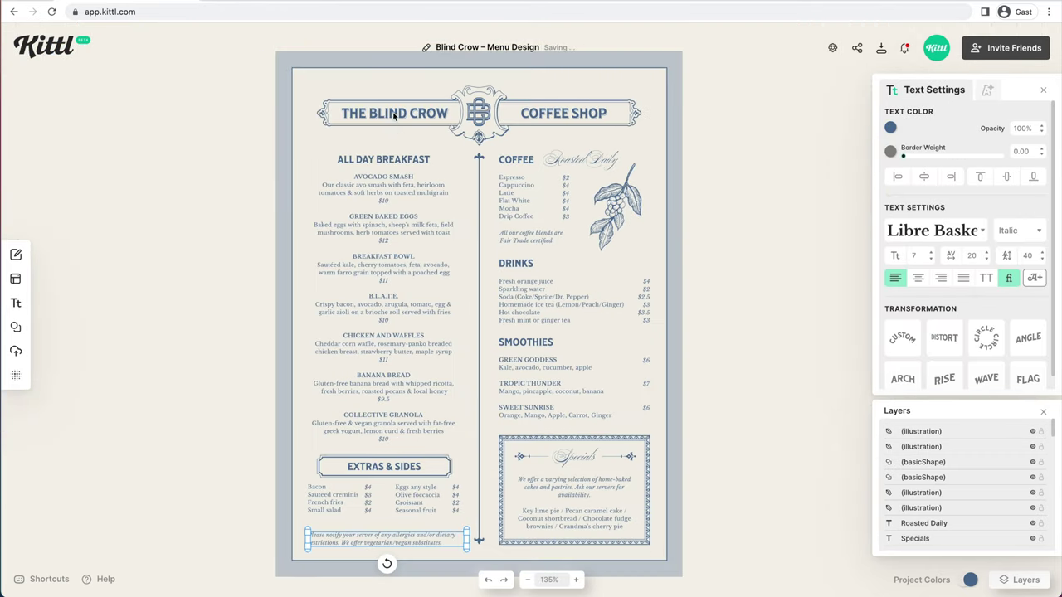
pyautogui.write('Please notify your server of any allergies and/or dietary restrictions. We offer vegetarian/vegan substitutes.')
pyautogui.moveTo(395, 116); pyautogui.dragTo(406, 93)
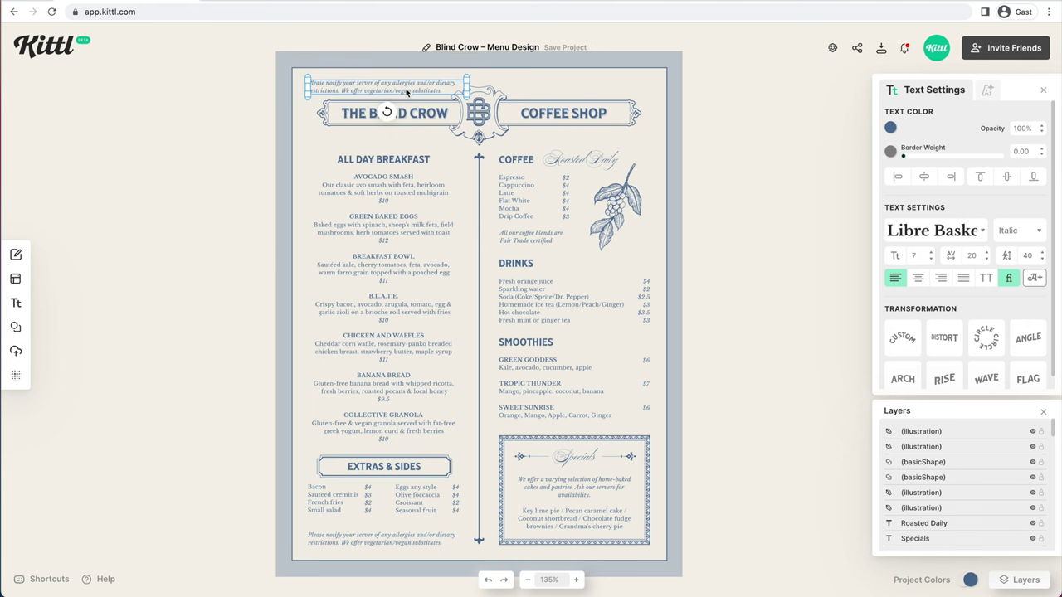
pyautogui.scroll(-1, 406, 92)
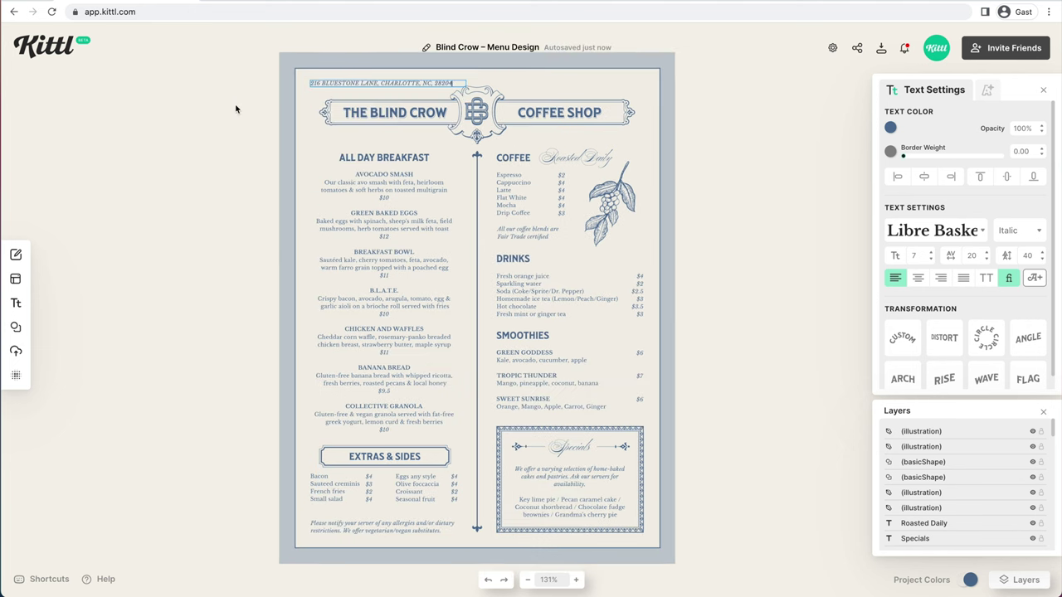
pyautogui.press('Escape')
pyautogui.press('Escape')
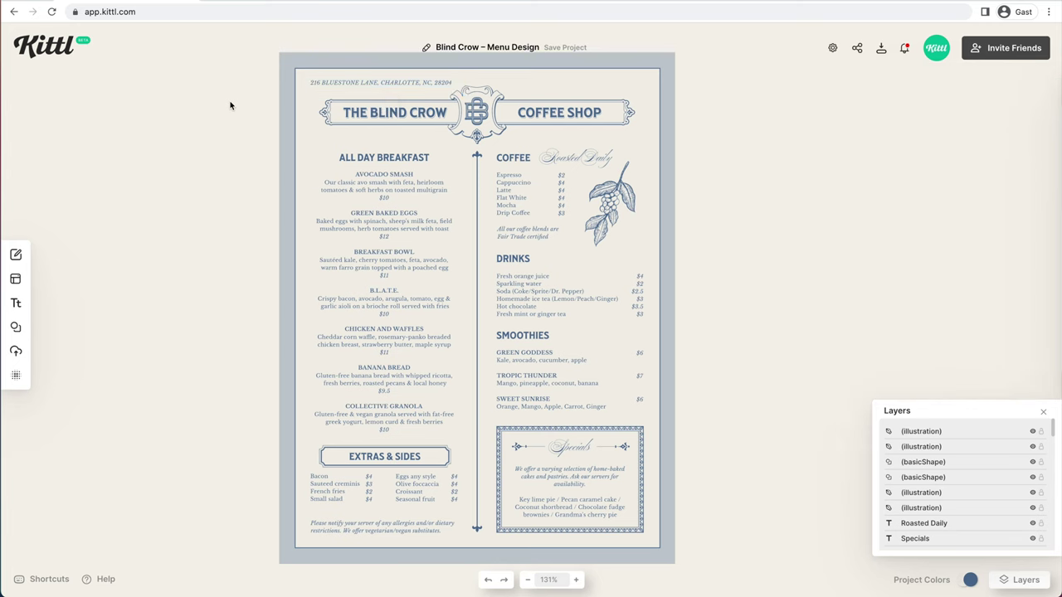
# Set the address line's font style to Regular
pyautogui.click(427, 82)
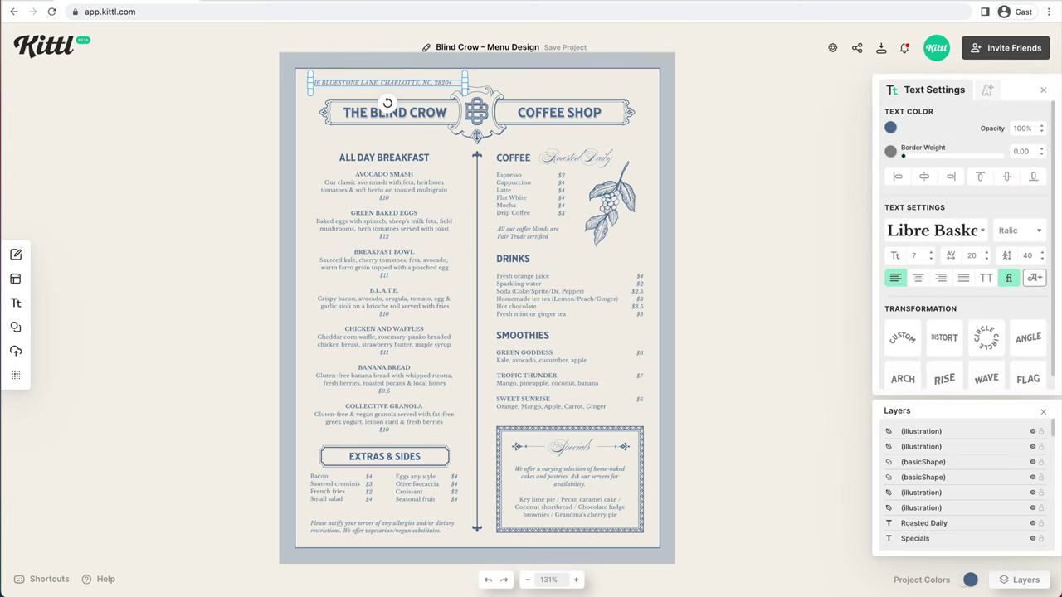
pyautogui.click(1020, 229)
pyautogui.click(997, 266)
pyautogui.click(730, 218)
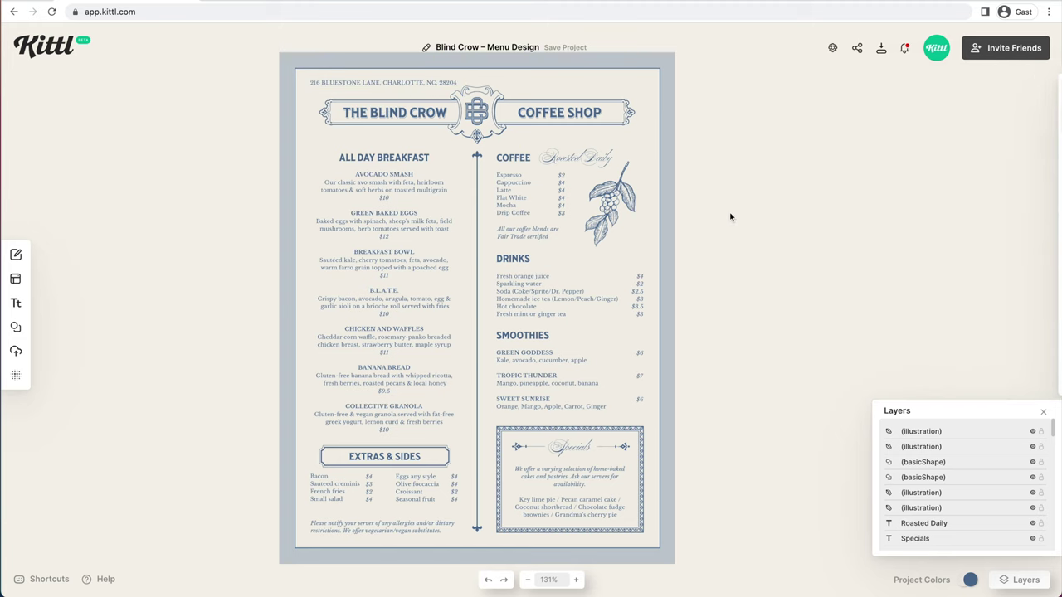
# Duplicate the address line above COFFEE SHOP, change it to "MON-FRI 8AM–6PM, SAT-SUN: 9AM–2PM", and right-align it
pyautogui.click(355, 83)
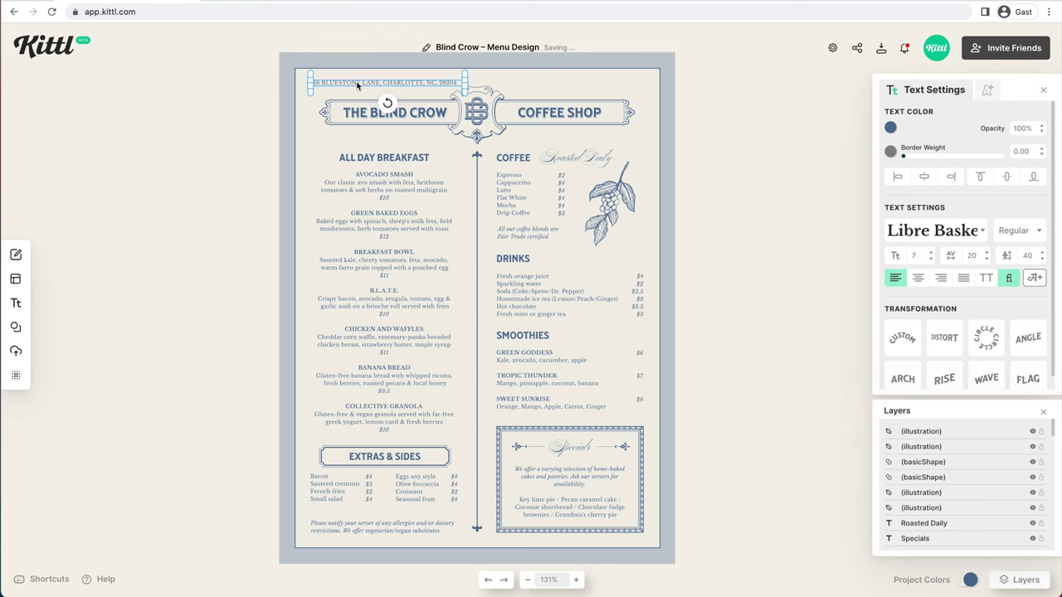
pyautogui.hotkey('ctrl', 'd')
pyautogui.moveTo(587, 90); pyautogui.dragTo(540, 90)
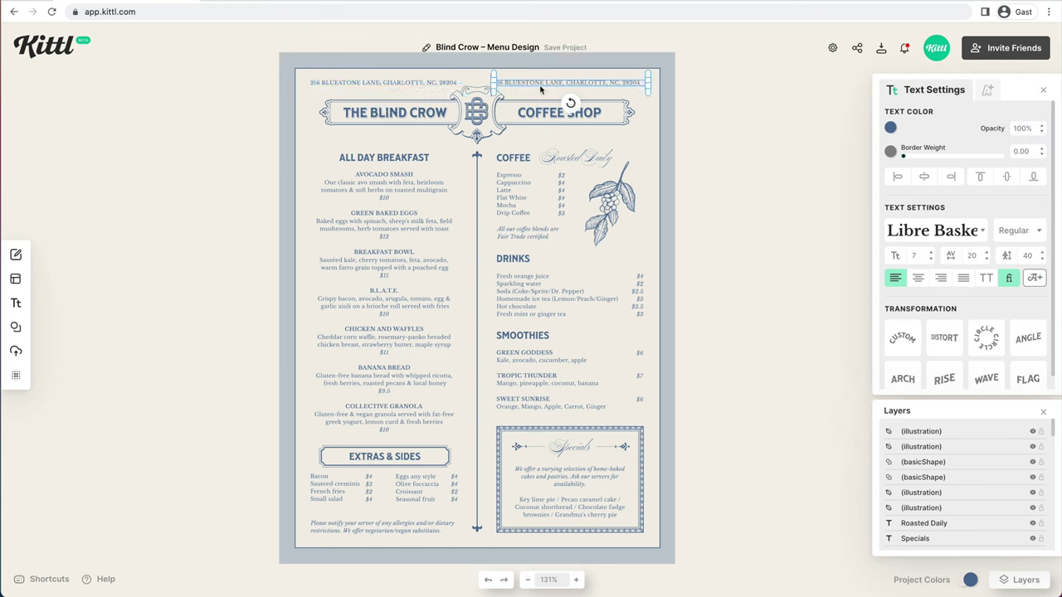
pyautogui.doubleClick(540, 89)
pyautogui.write('MON-FRI 8AM-6PM, SAT-SUN: 9AM-2PM')
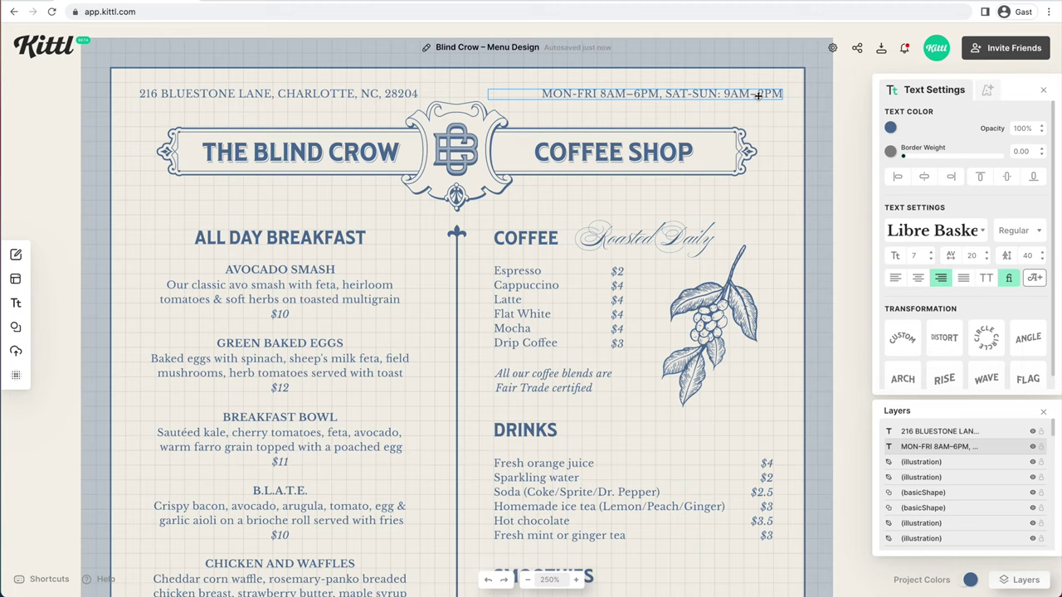
pyautogui.click(772, 111)
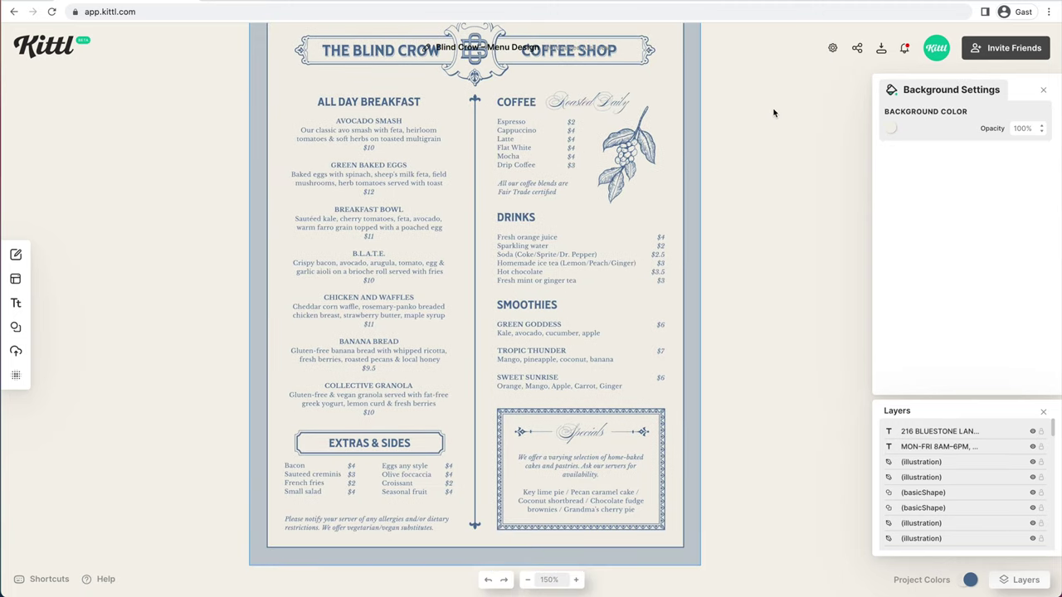
# Copy the complete round badge from The Blind Crow Badge project and return to the menu design project
pyautogui.scroll(1, 773, 113)
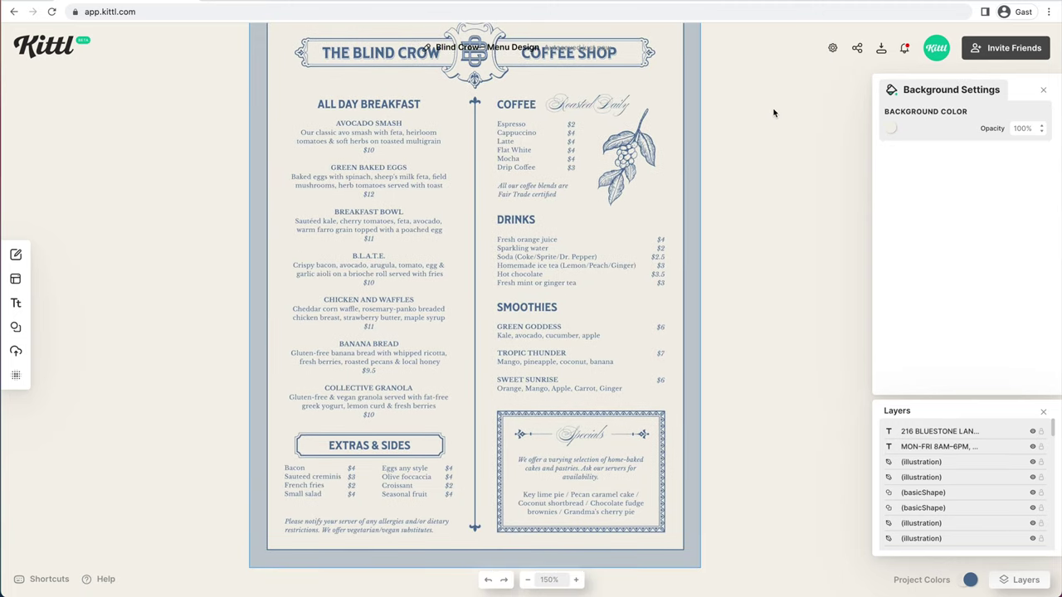
pyautogui.hscroll(1, 594, 216)
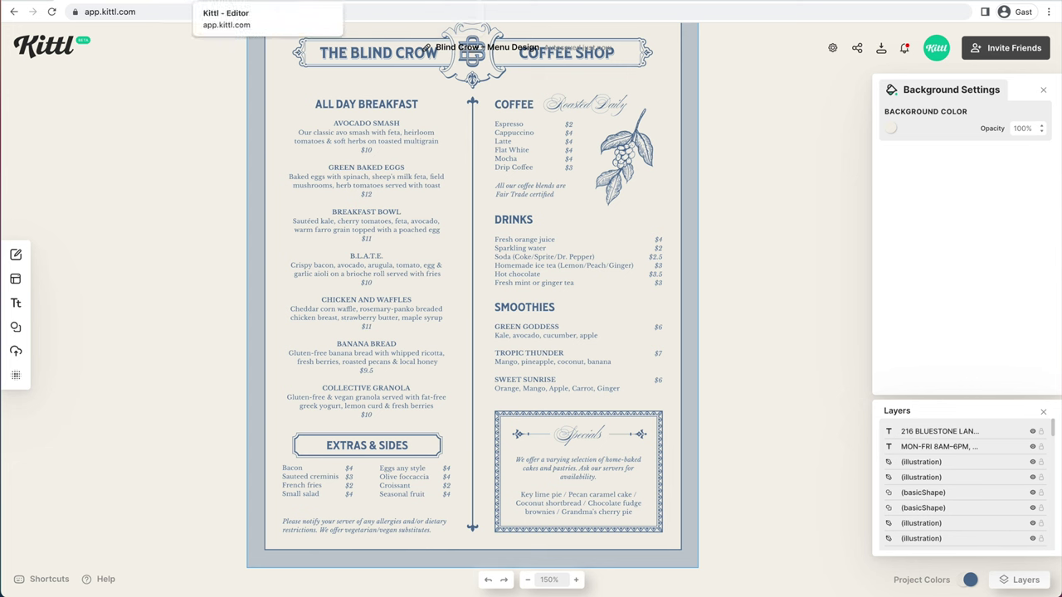
pyautogui.click(265, 1)
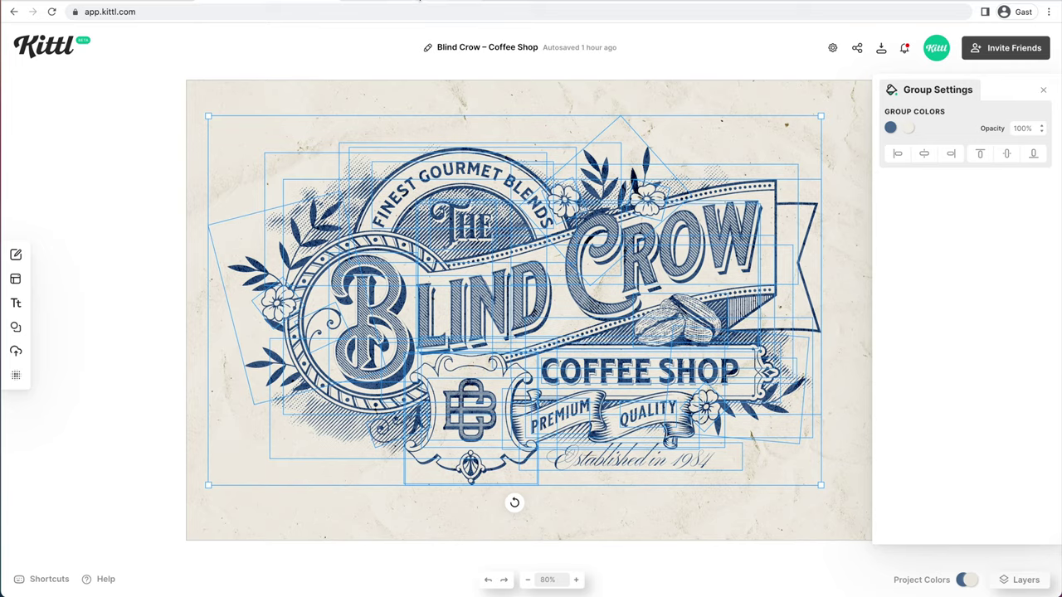
pyautogui.hotkey('ctrl', 'Tab')
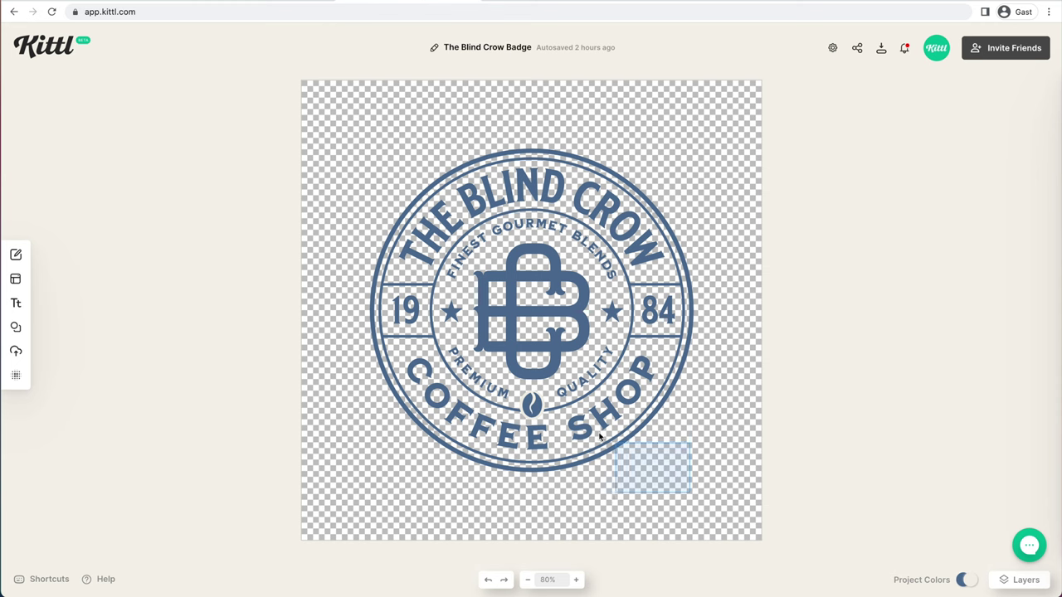
pyautogui.moveTo(600, 438); pyautogui.dragTo(361, 149)
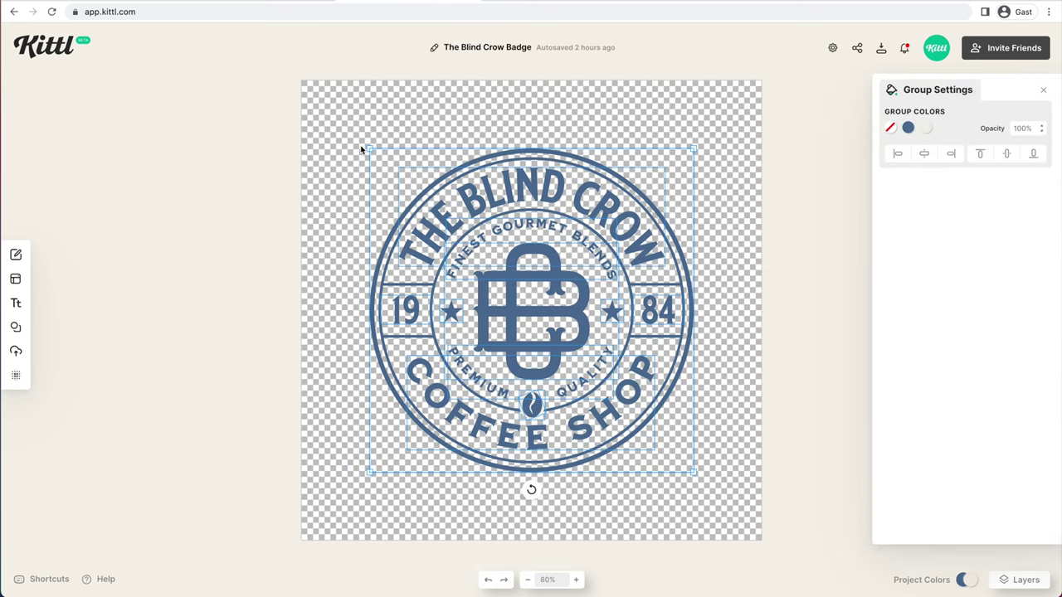
pyautogui.hotkey('ctrl', 'Tab')
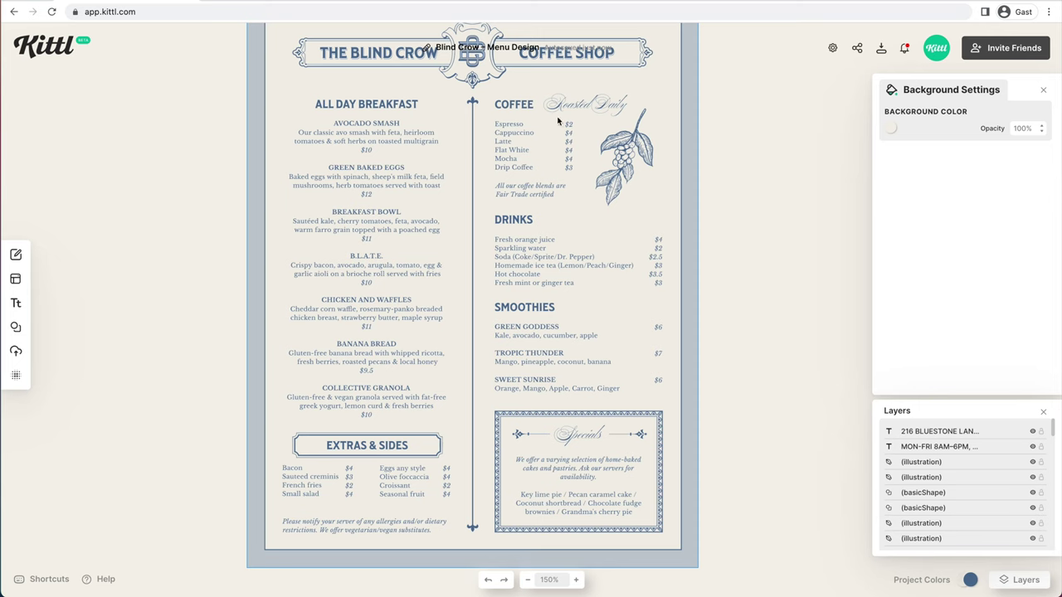
# Replace the coffee branch illustration beside the coffee list with the copied badge, scaled down to a small stamp overlapping the page border
pyautogui.click(666, 211)
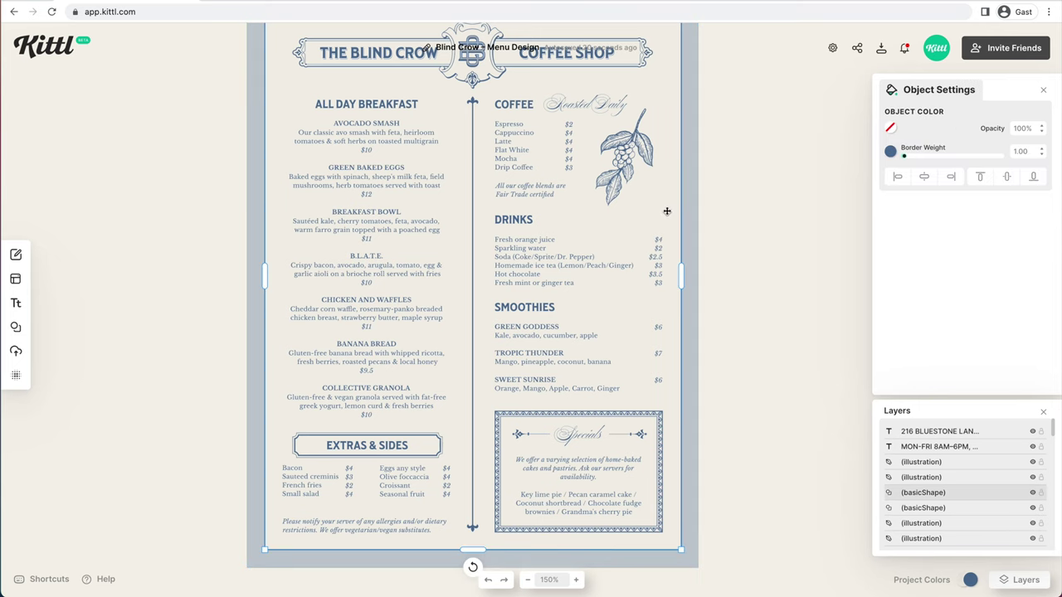
pyautogui.moveTo(623, 170); pyautogui.dragTo(839, 178)
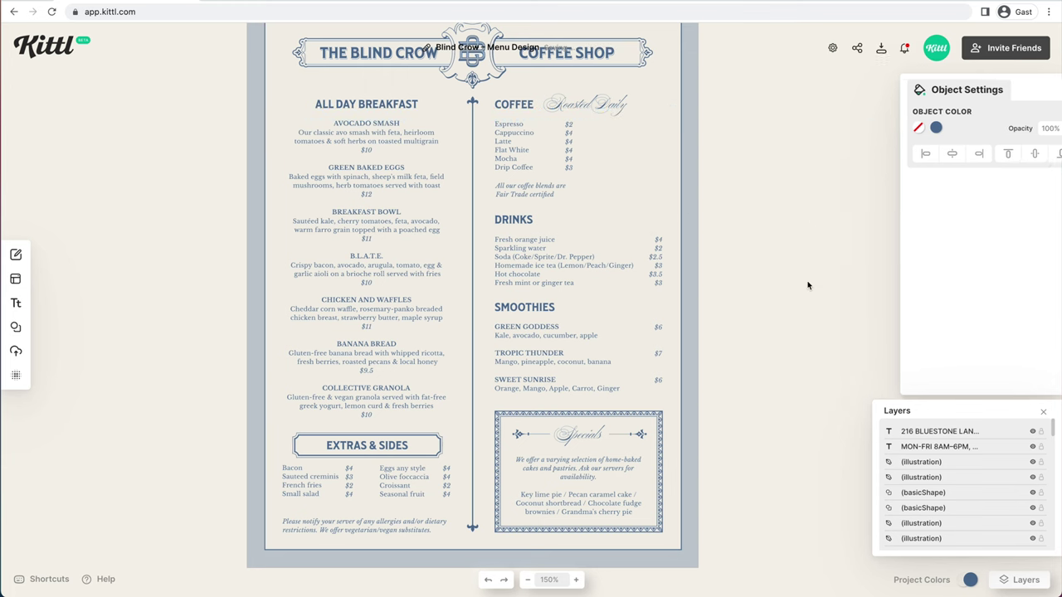
pyautogui.hotkey('ctrl', 'v')
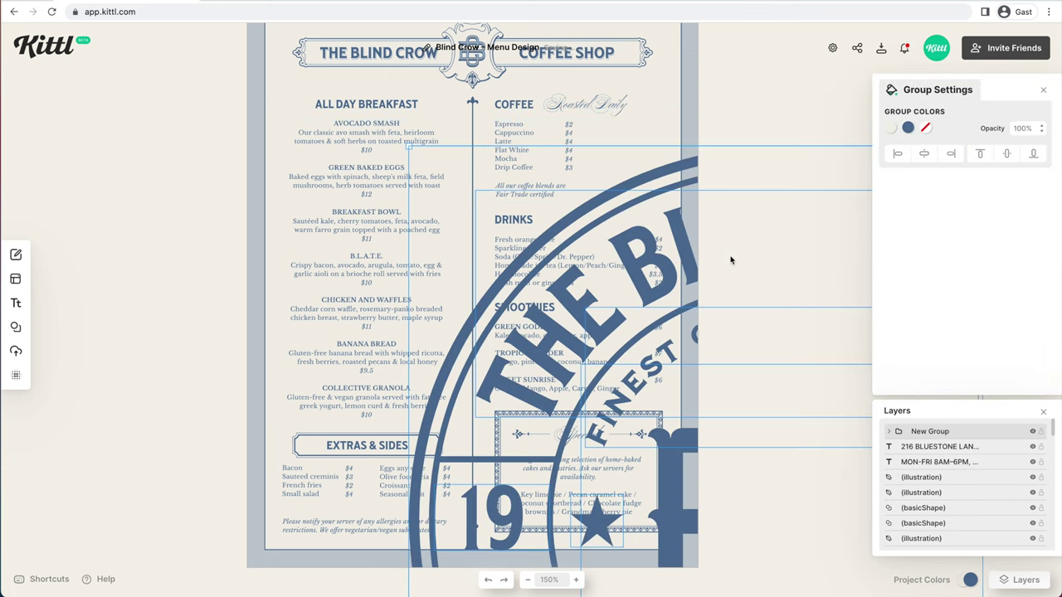
pyautogui.scroll(-10, 731, 261)
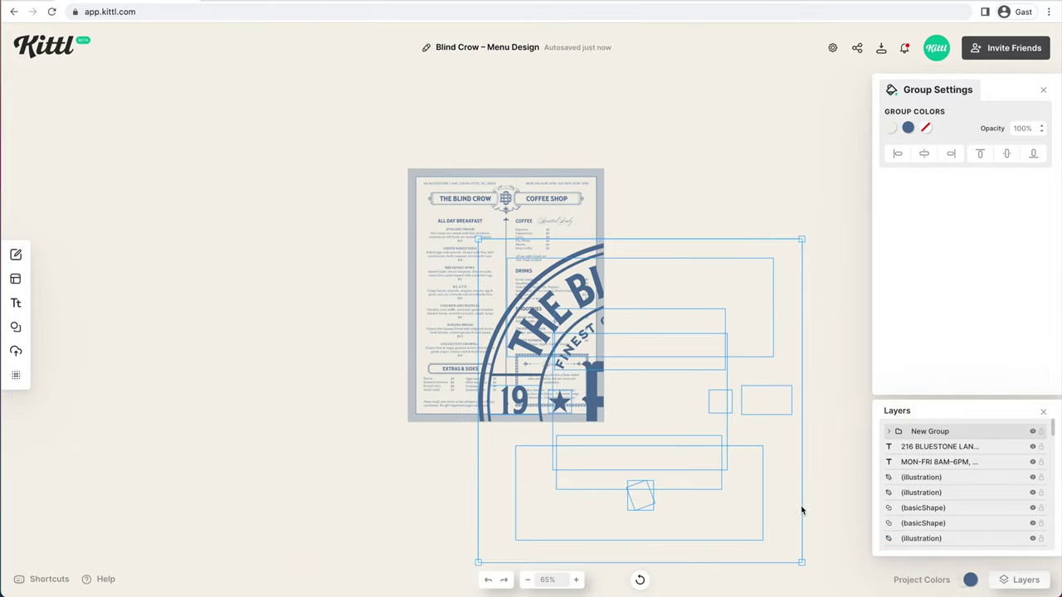
pyautogui.moveTo(803, 564); pyautogui.dragTo(591, 246)
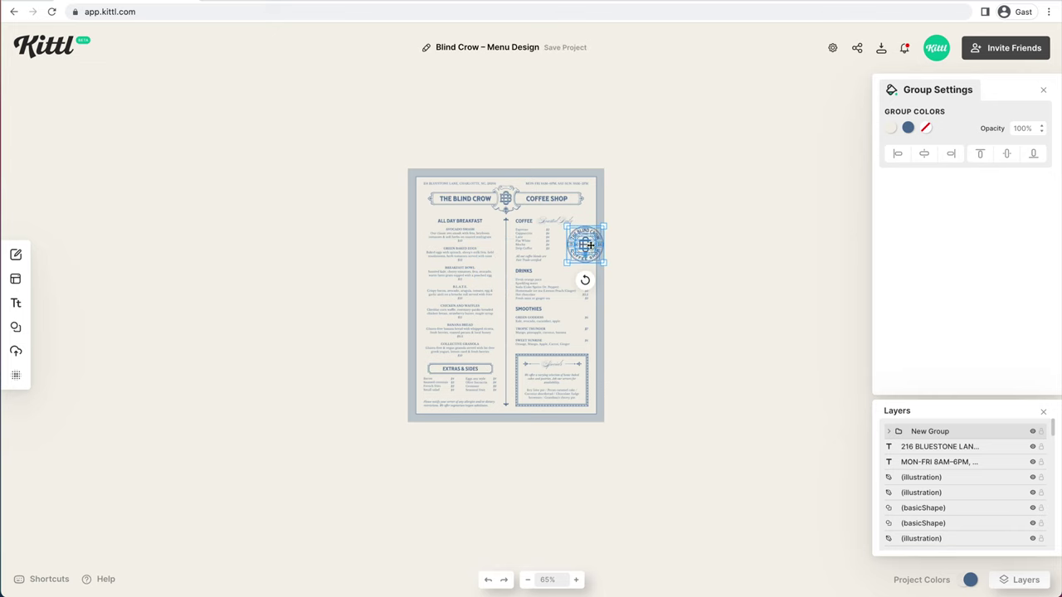
pyautogui.scroll(5, 591, 247)
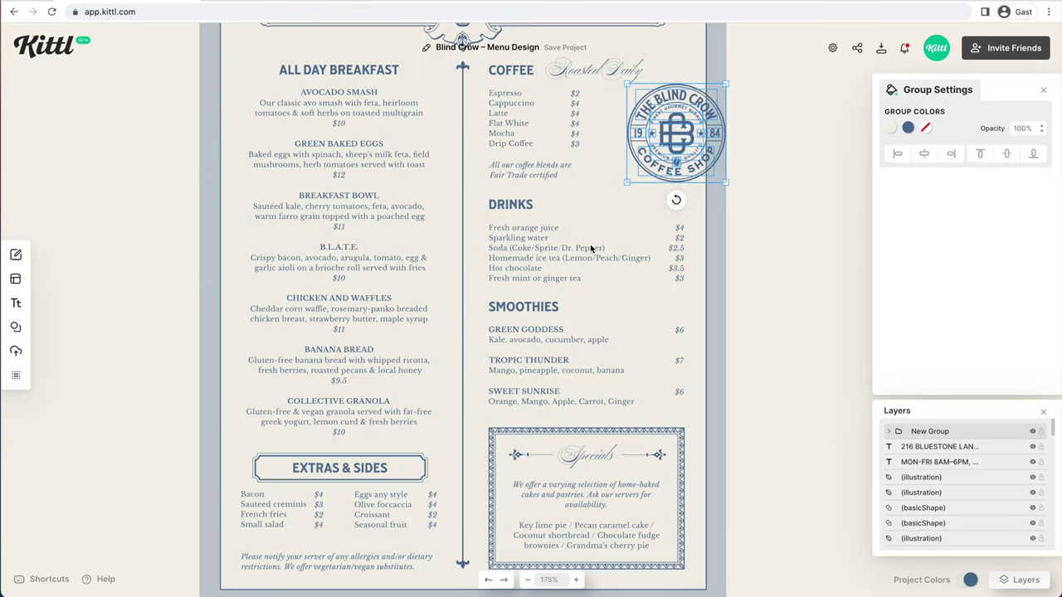
# Set the badge's opacity to 40%, enlarge it slightly and tilt it clockwise like a stamp
pyautogui.scroll(2, 591, 247)
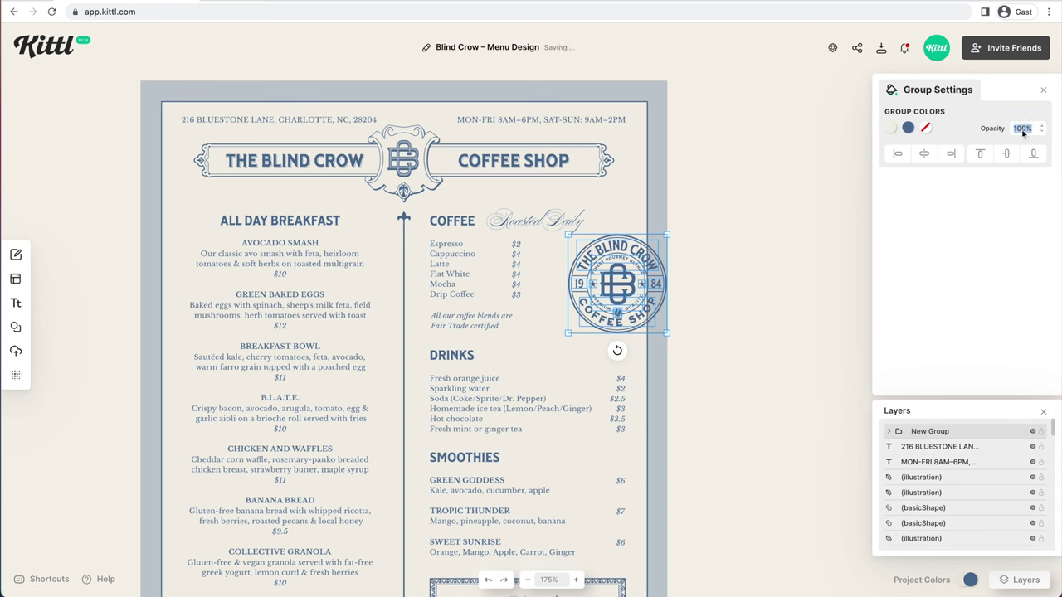
pyautogui.press('Return')
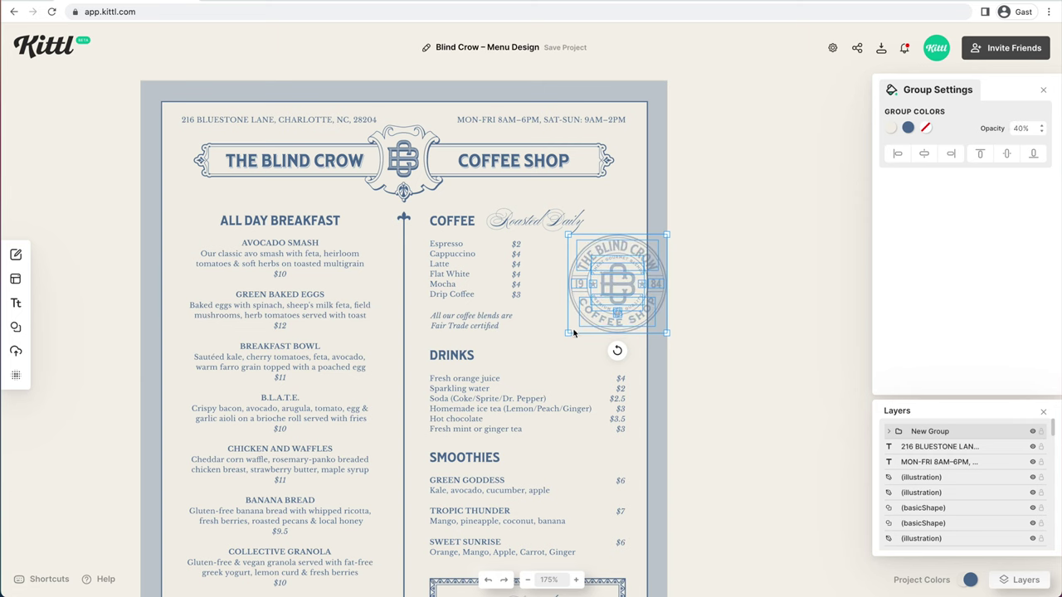
pyautogui.moveTo(567, 335); pyautogui.dragTo(597, 374)
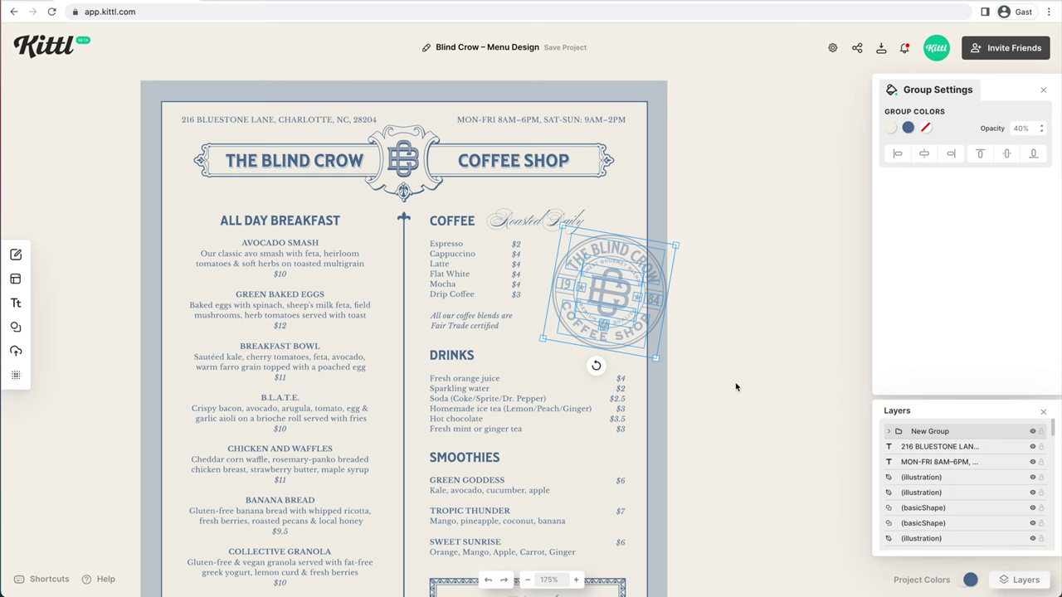
pyautogui.click(736, 386)
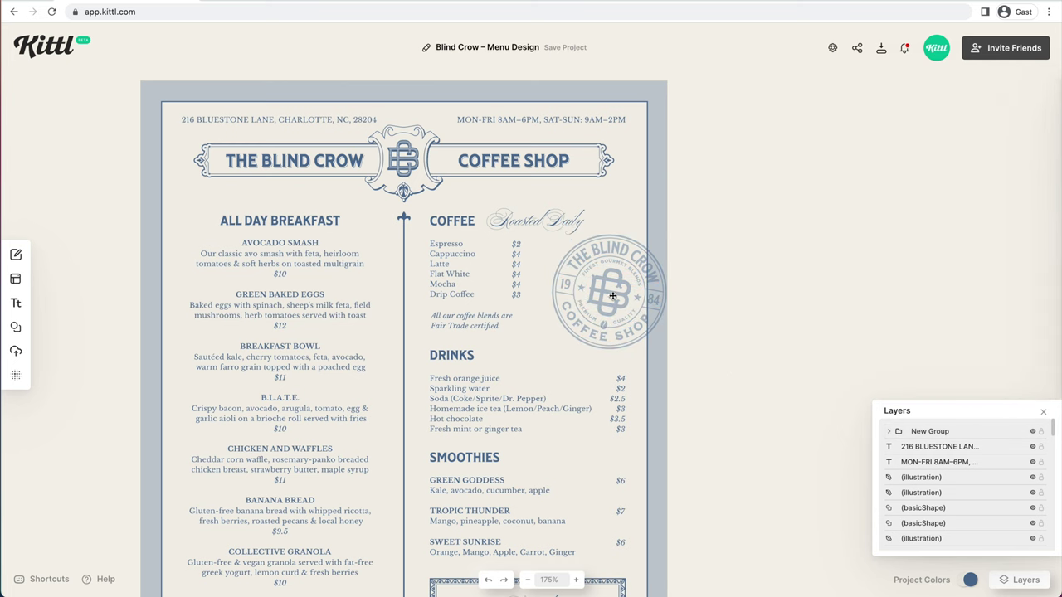
# Enlarge the tilted badge a little more and reposition it beside the coffee list so it runs off the page's edge
pyautogui.click(644, 284)
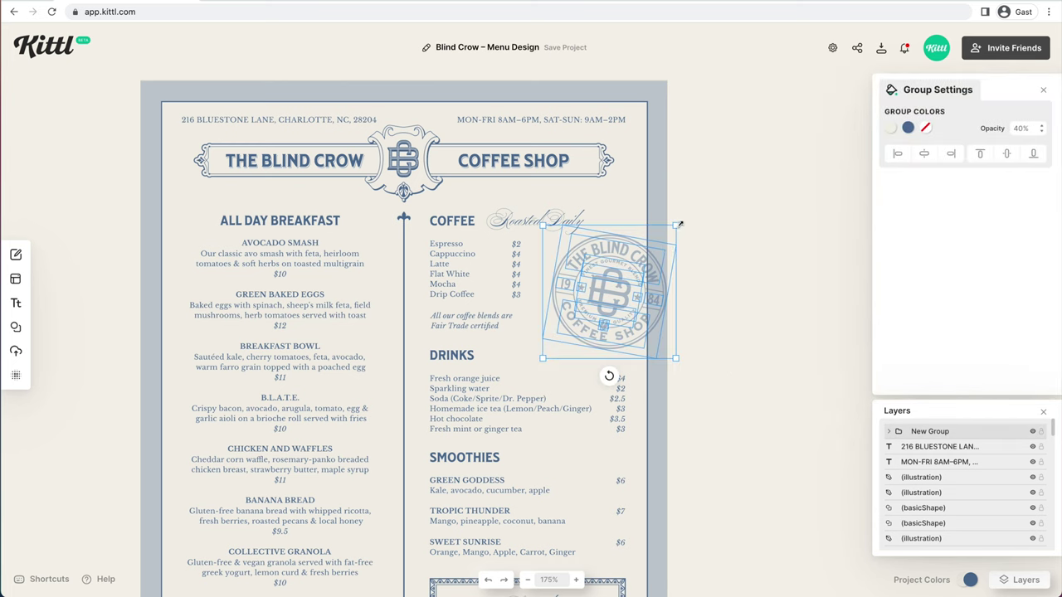
pyautogui.moveTo(680, 224); pyautogui.dragTo(685, 216)
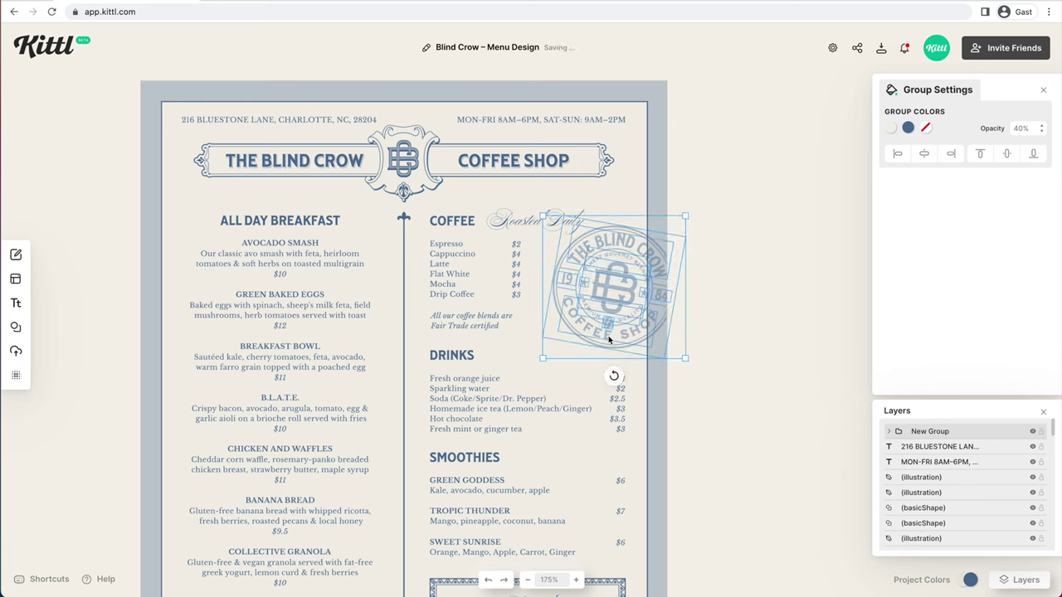
pyautogui.moveTo(618, 305); pyautogui.dragTo(642, 312)
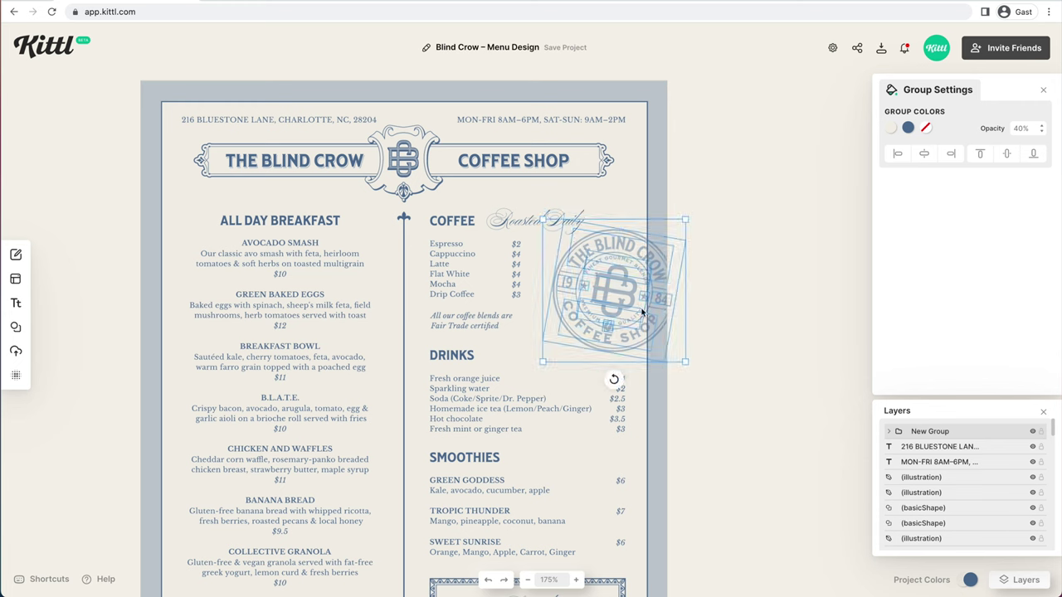
# Recolor the badge's dark blue to the brighter blue 2270cd
pyautogui.click(908, 127)
pyautogui.moveTo(852, 173); pyautogui.dragTo(860, 164)
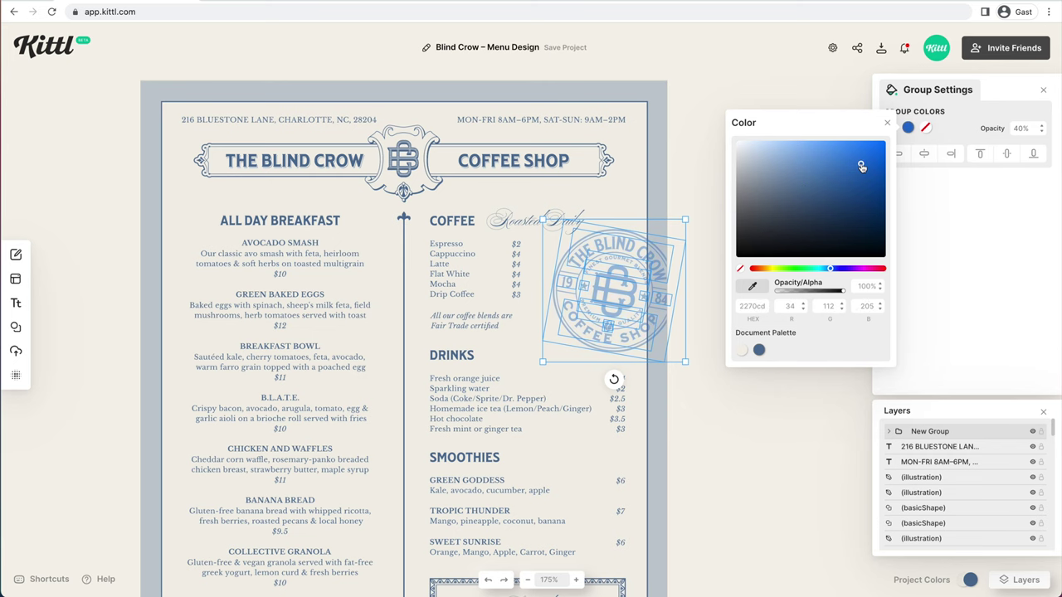
pyautogui.click(688, 166)
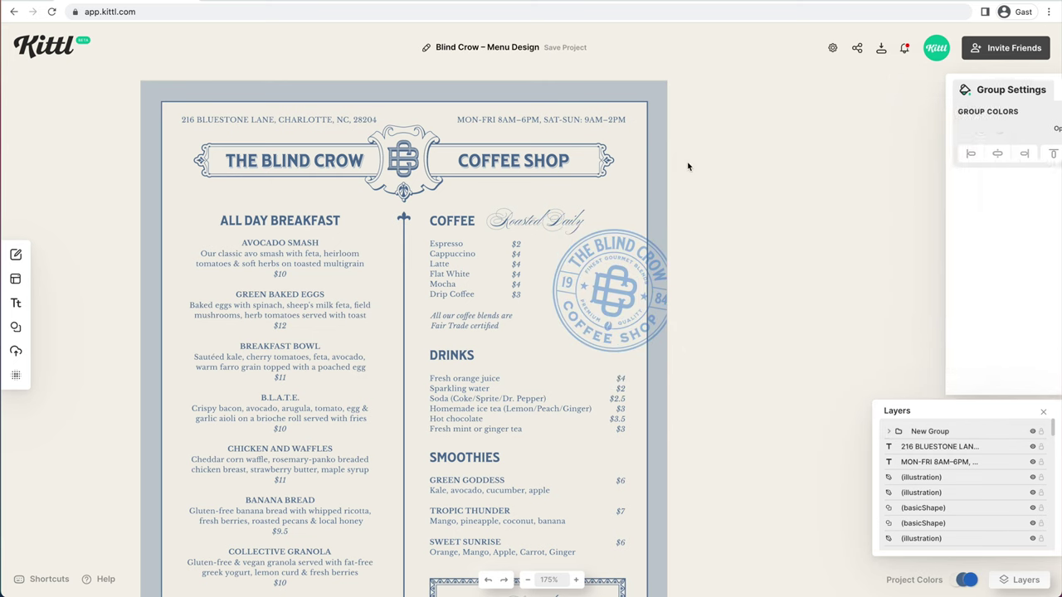
# Apply the light speckled paper texture over the whole menu and lower the texture's opacity
pyautogui.scroll(-1, 688, 167)
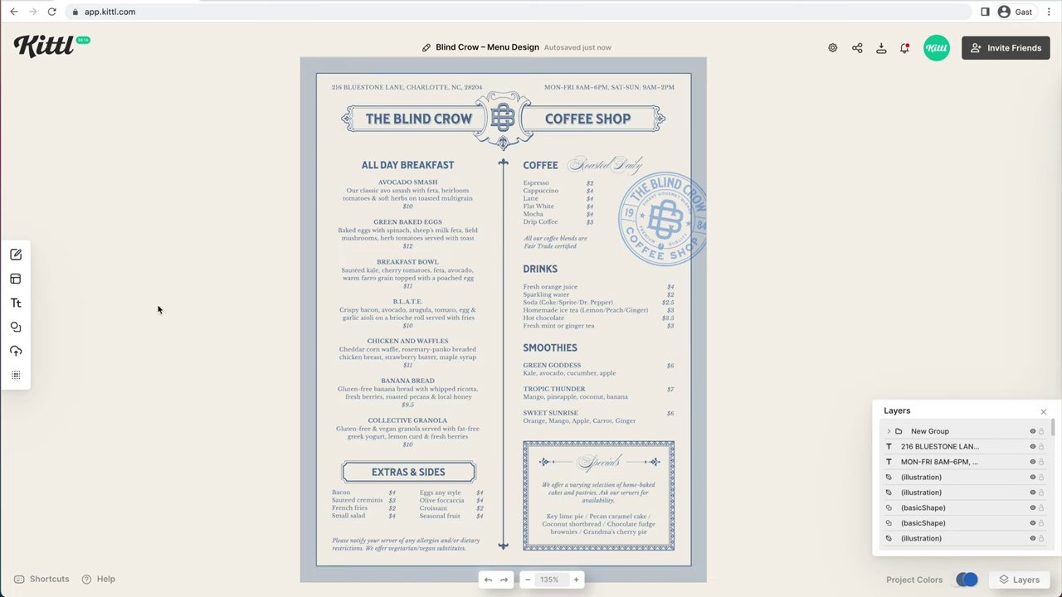
pyautogui.click(25, 386)
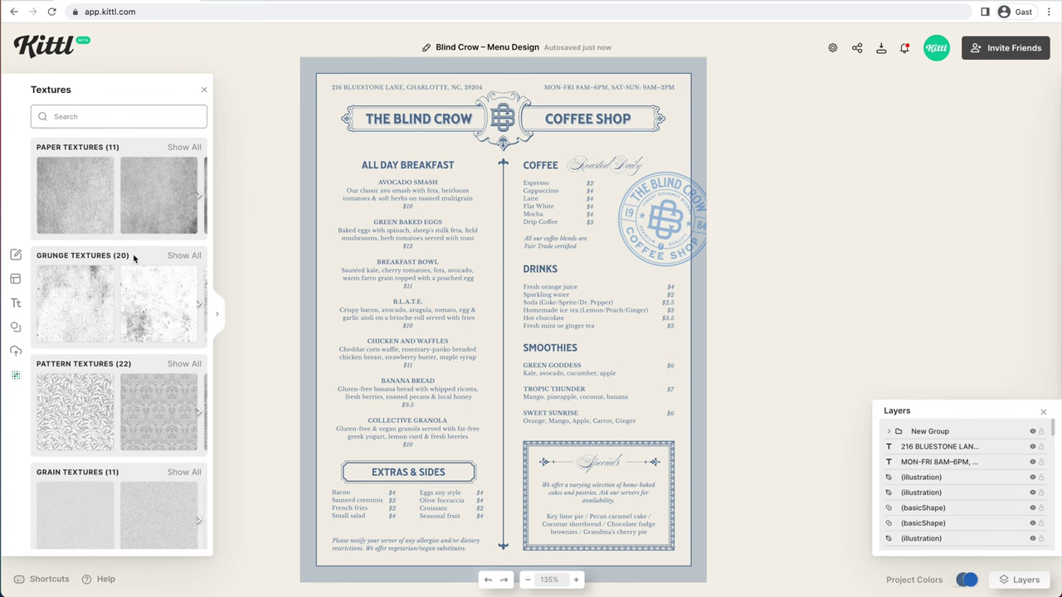
pyautogui.hscroll(2, 87, 208)
pyautogui.hscroll(5, 86, 207)
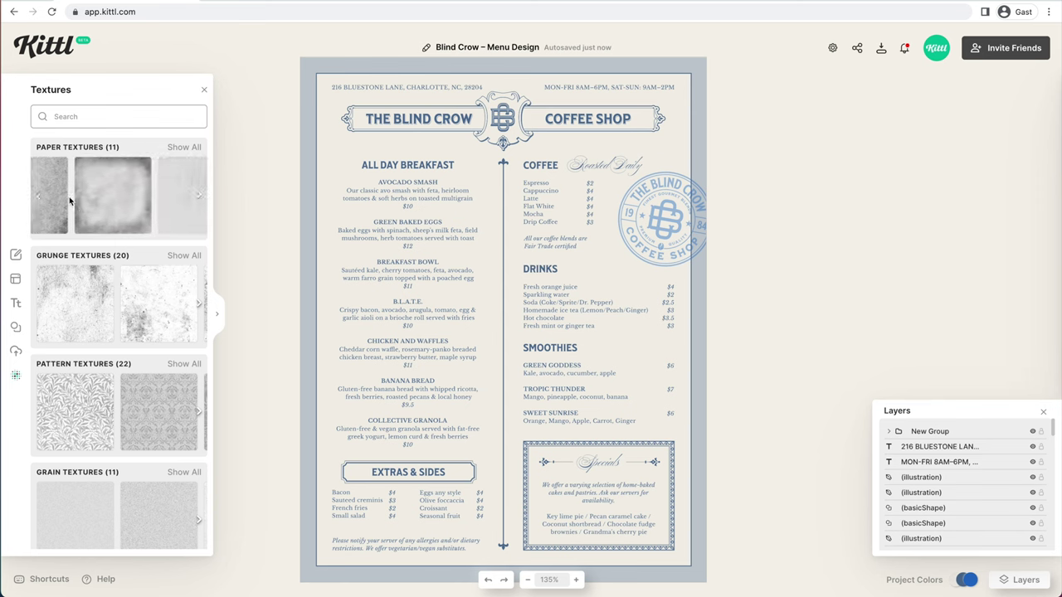
pyautogui.hscroll(4, 86, 203)
pyautogui.hscroll(-2, 86, 202)
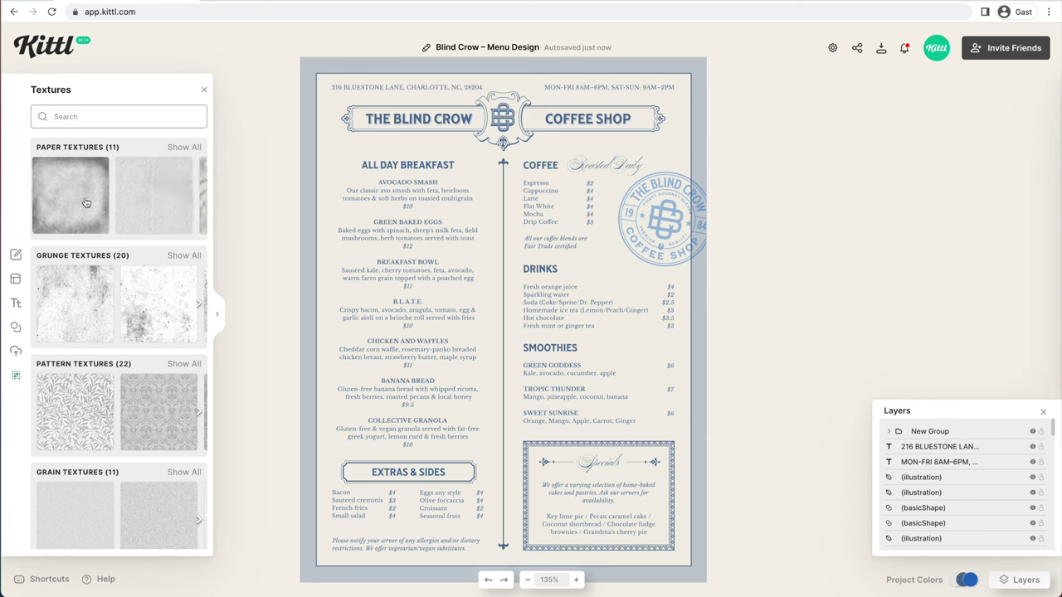
pyautogui.click(158, 198)
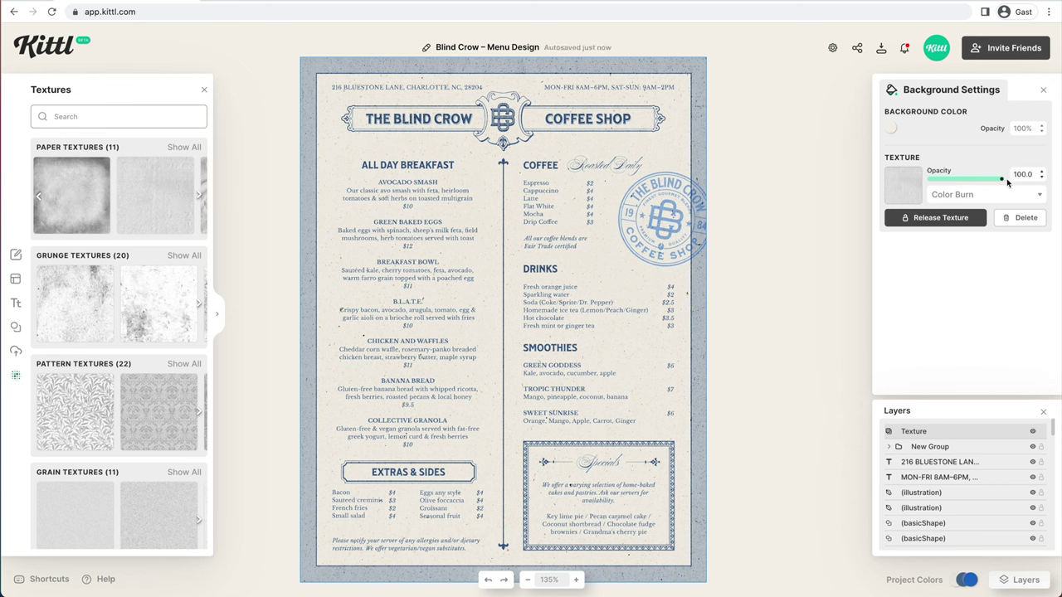
pyautogui.moveTo(1001, 184); pyautogui.dragTo(970, 185)
pyautogui.click(794, 313)
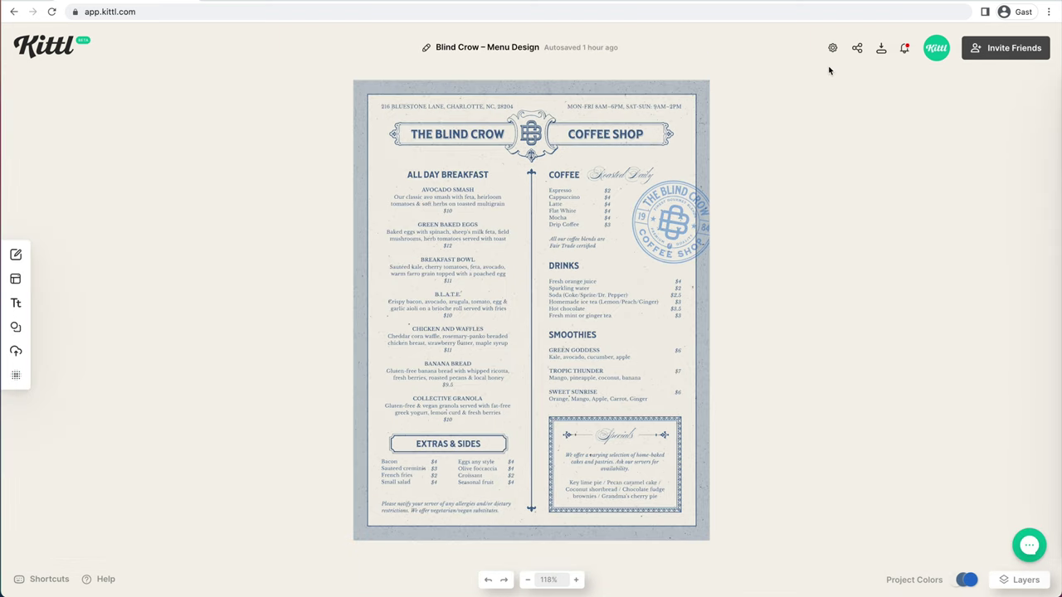
# Set the download resolution for the 8.5 × 11 inch menu to 300 DPI
pyautogui.click(881, 55)
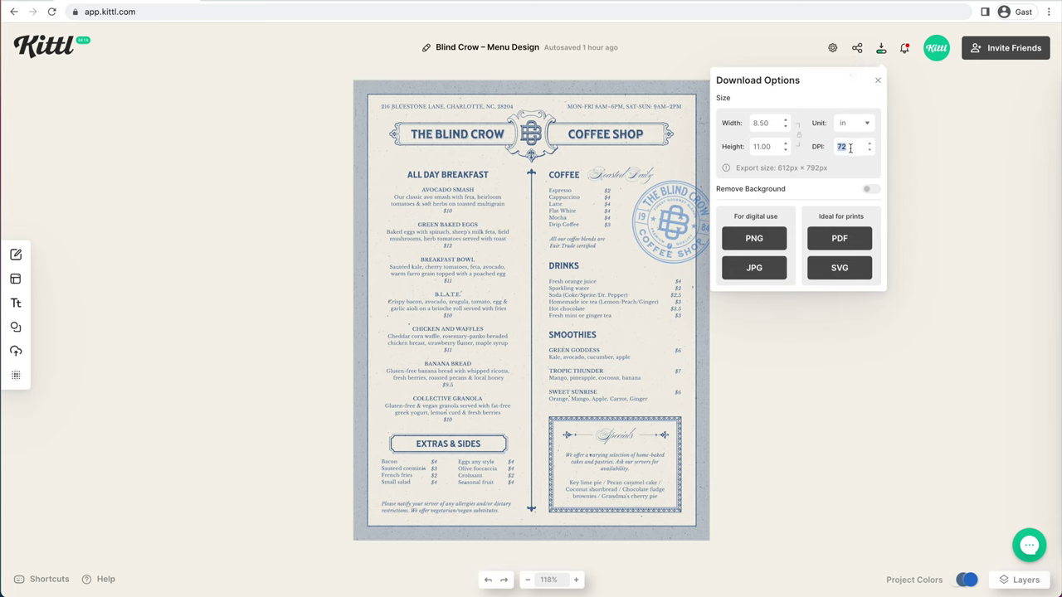
pyautogui.write('300')
pyautogui.press('Return')
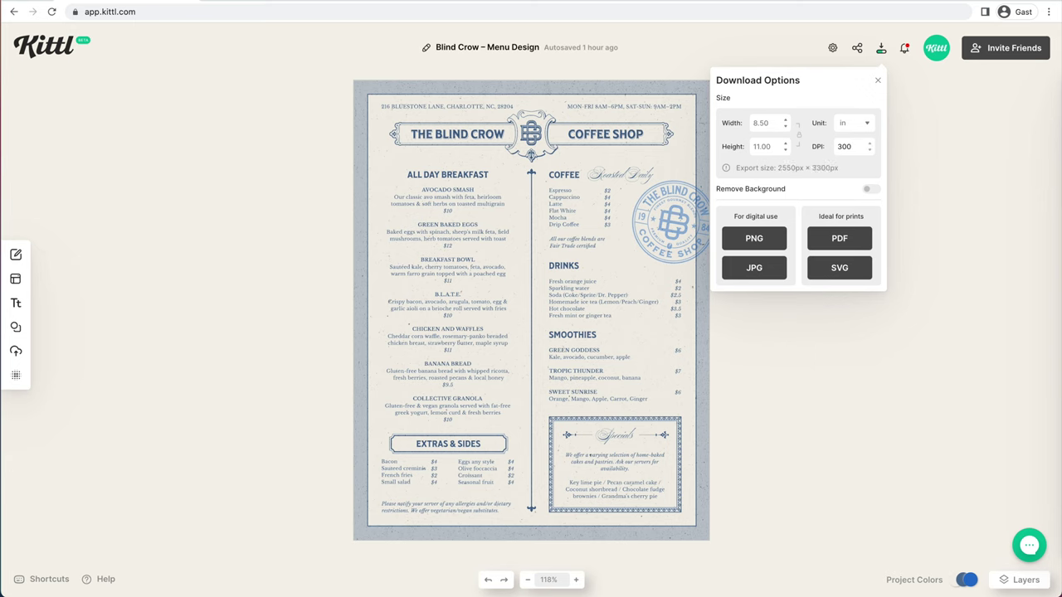